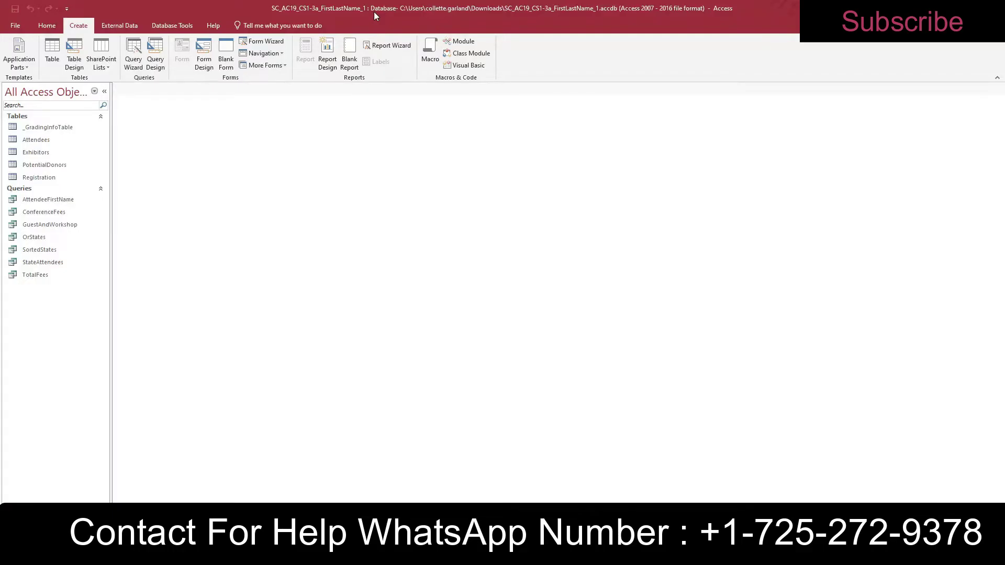
Step: Create a new table and rename its default ID field to AdvertiserID
click(54, 64)
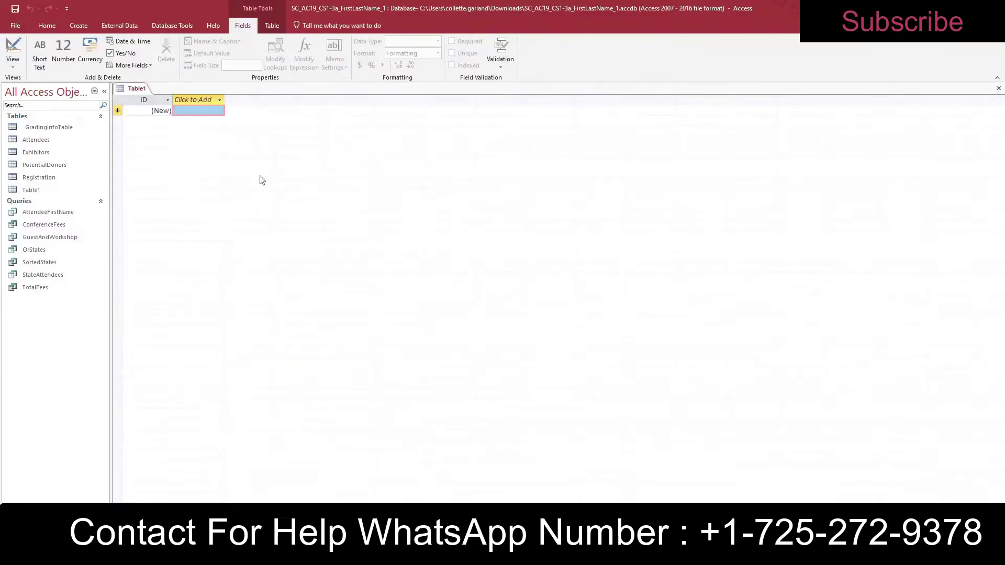
click(12, 63)
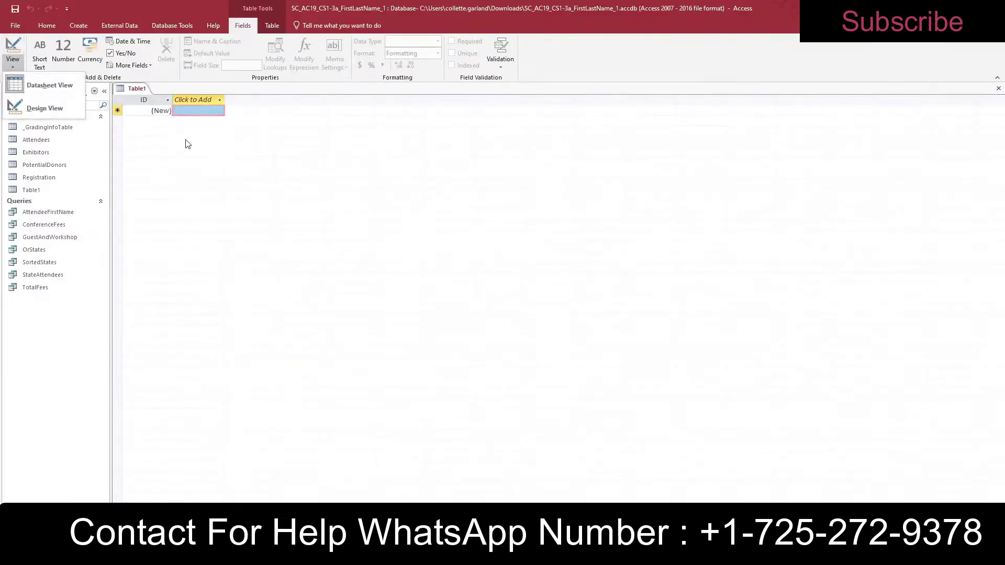
click(45, 107)
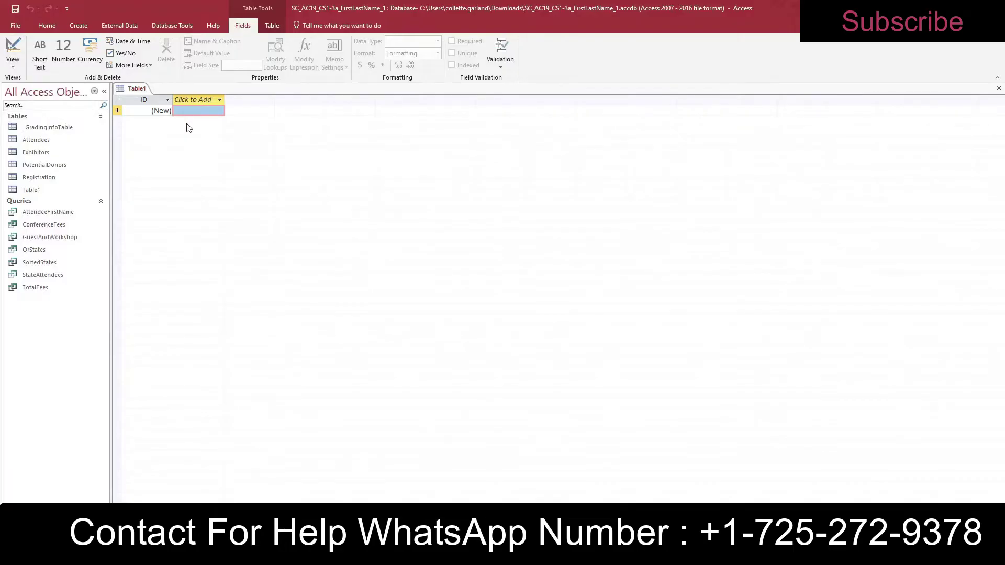
click(146, 99)
right_click(146, 98)
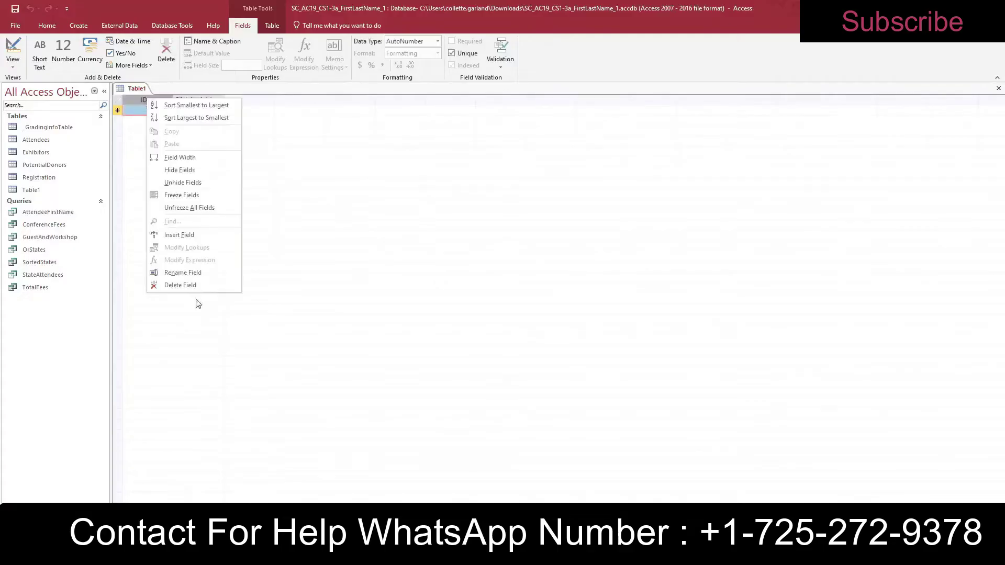
click(198, 275)
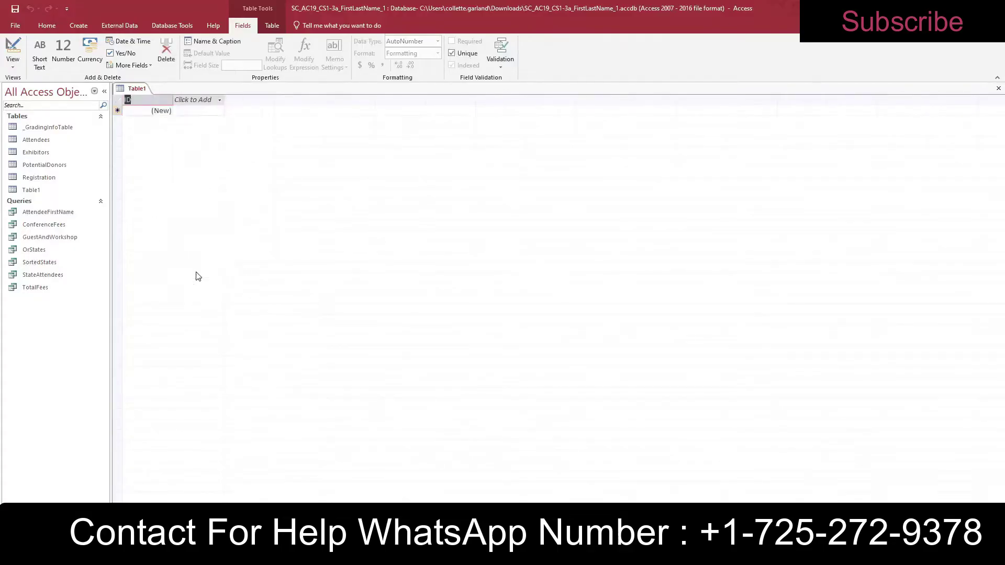
text(AdvertiserID)
Step: Change the AdvertiserID field's data type to Short Text
click(159, 100)
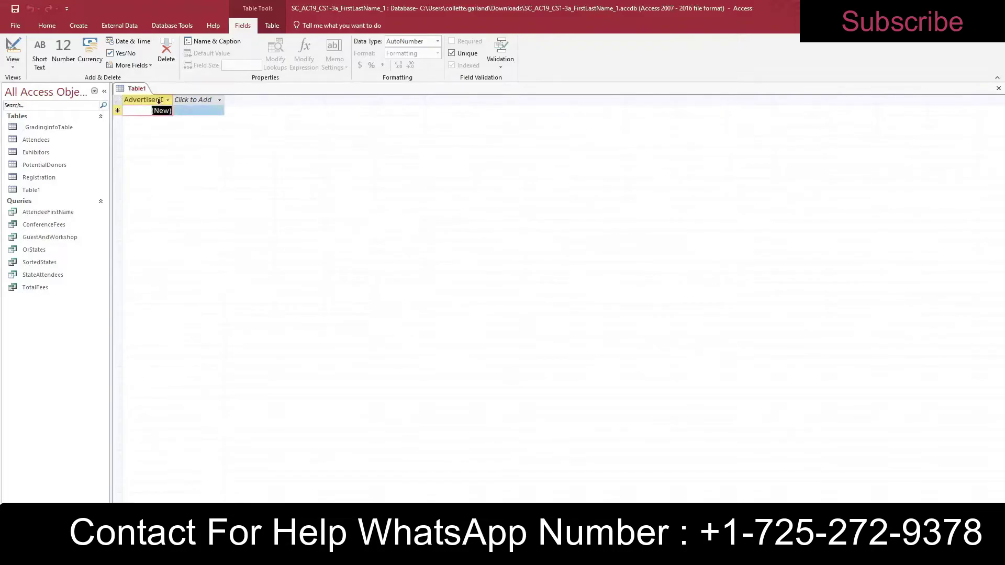
click(438, 41)
click(415, 53)
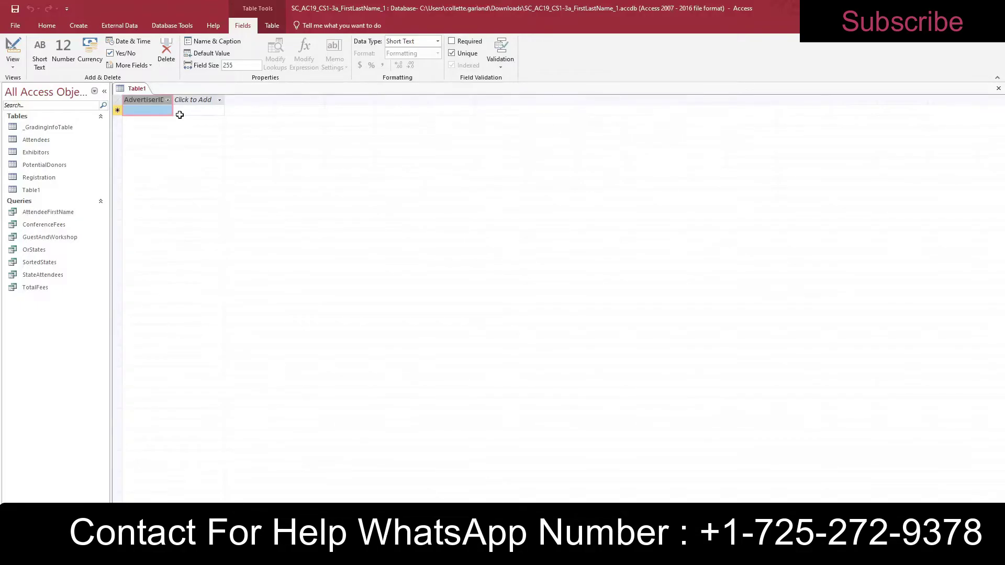
Step: Add a Short Text field named AdvertiserName after AdvertiserID
click(203, 102)
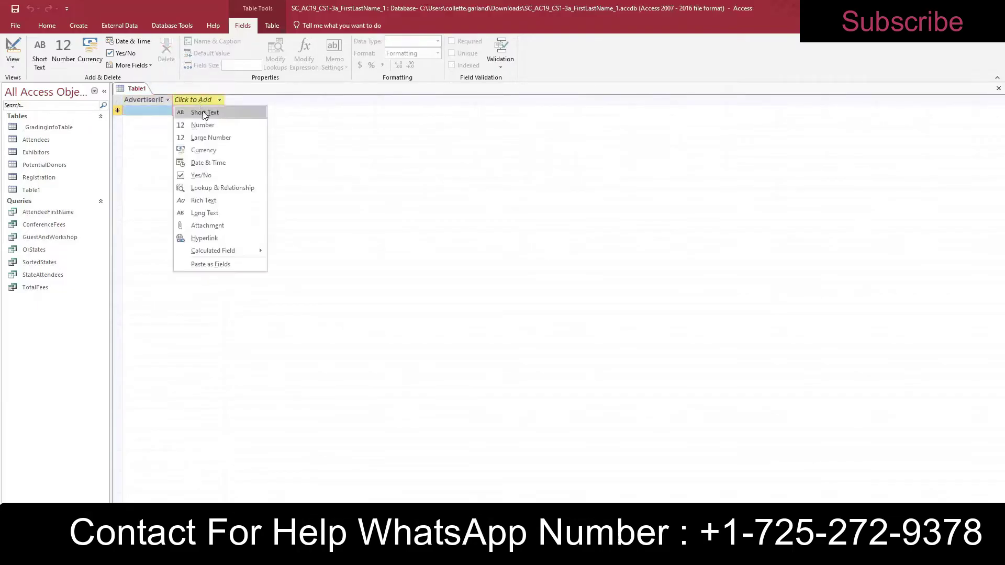
click(204, 113)
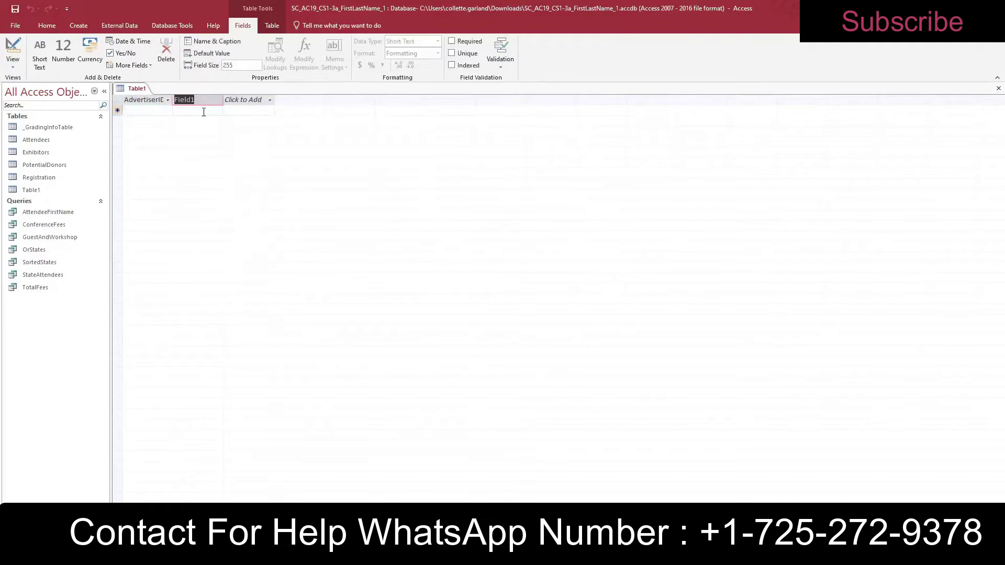
text(Advertiser)
text(Name)
key(Return)
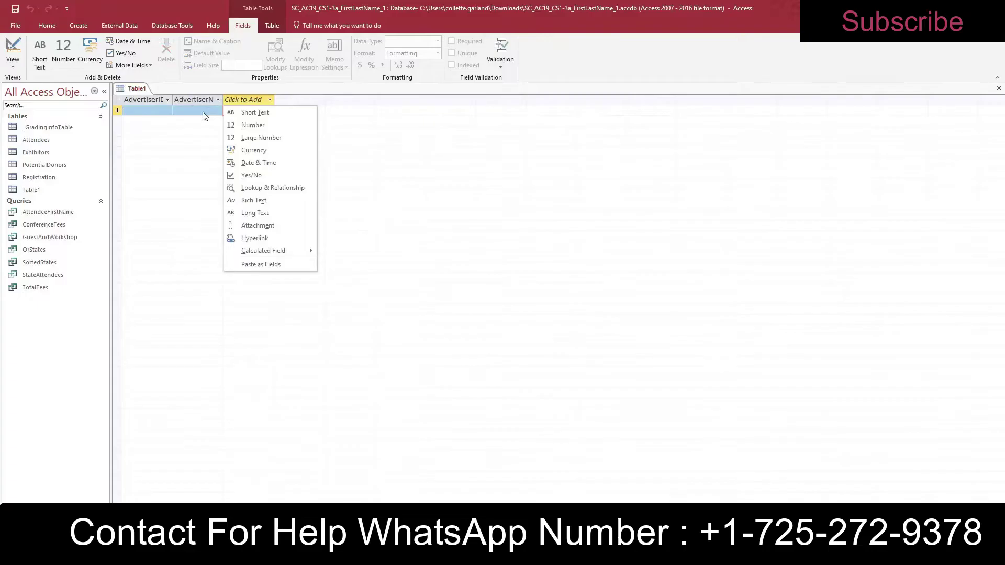
Step: Add two more Short Text fields named ContactLName and ContactFName
click(244, 111)
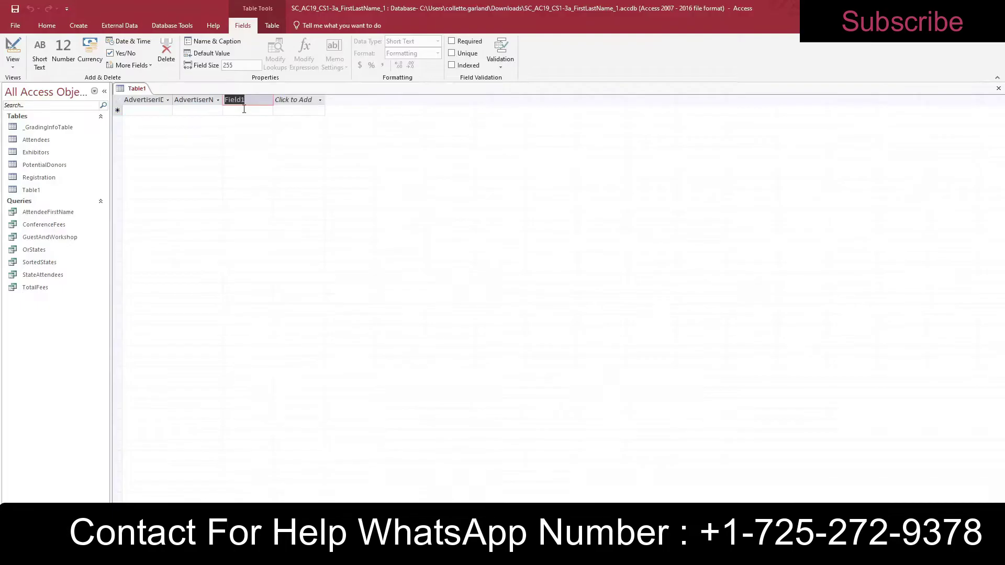
text(ContactLName)
key(Tab)
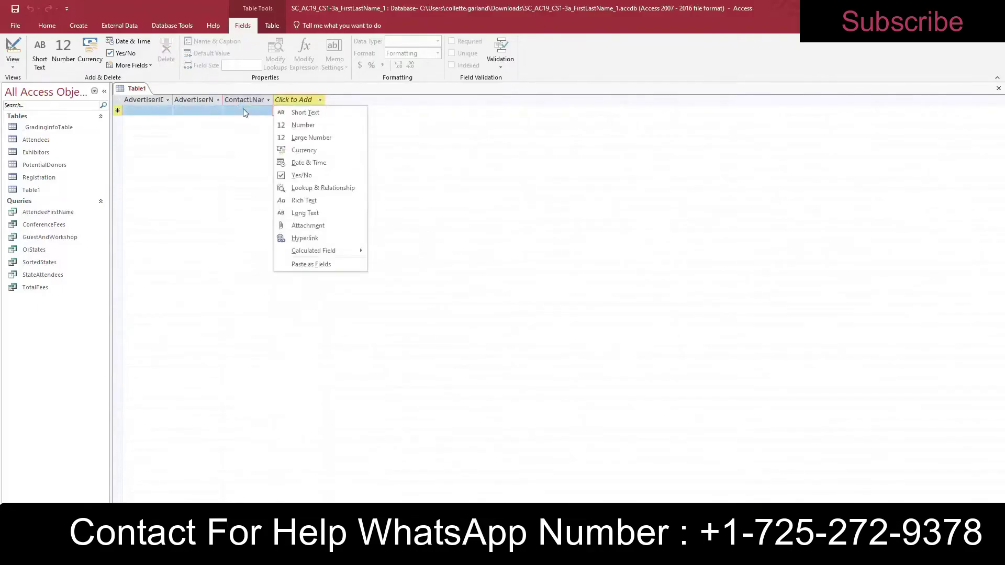
click(291, 111)
text(Contact)
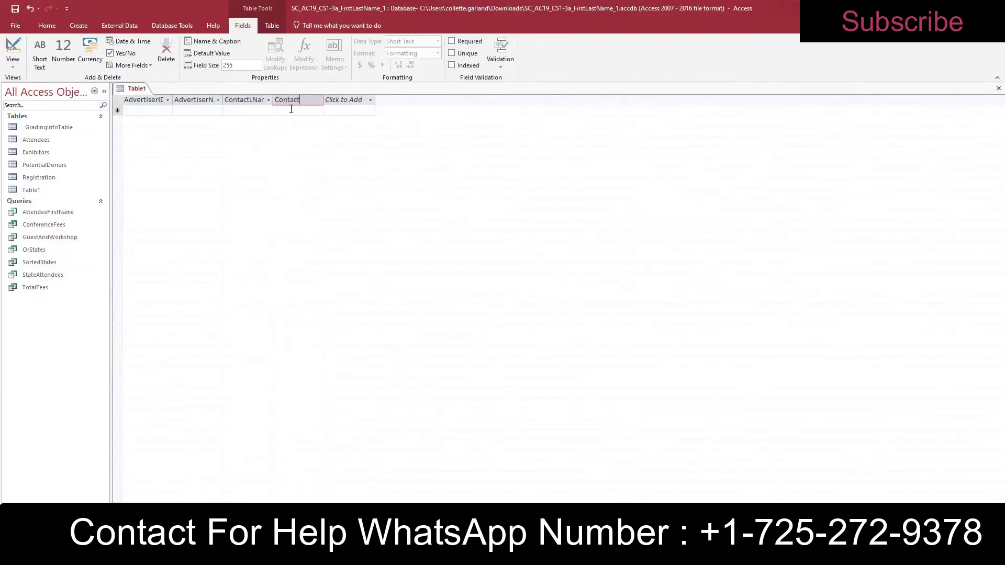
text(FName)
key(Tab)
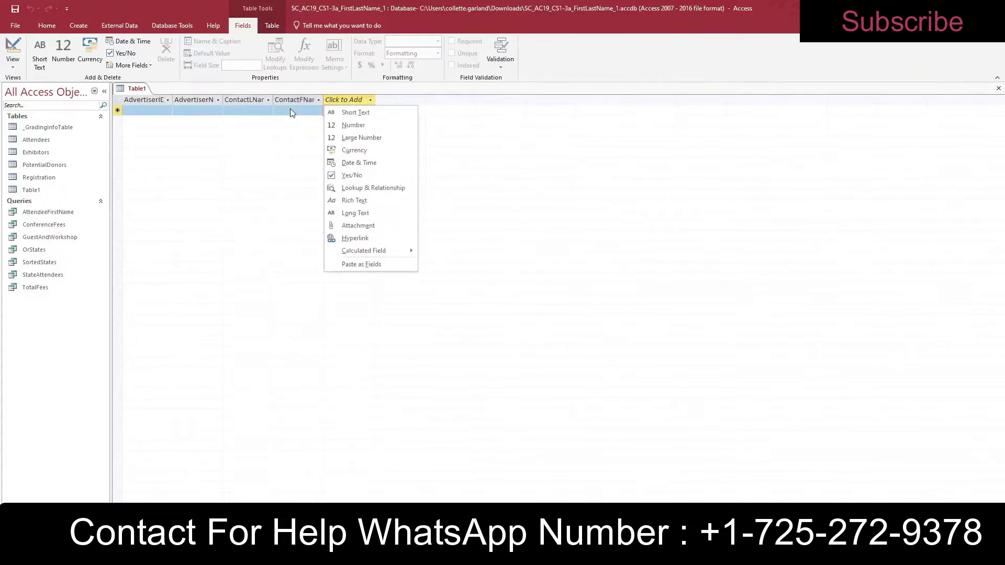
Step: Add a Currency field named Cost as the last field of the table
click(353, 151)
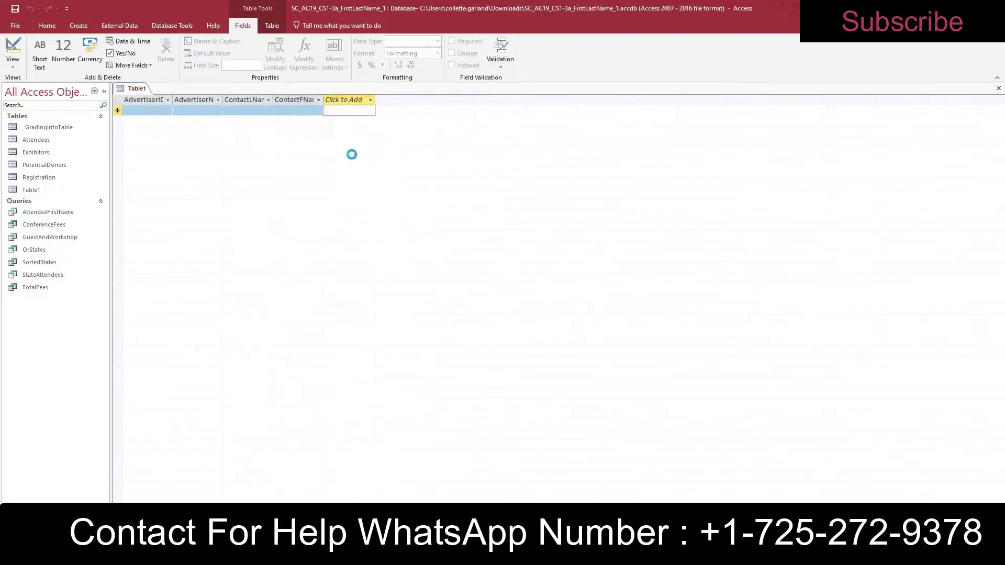
text(Cost)
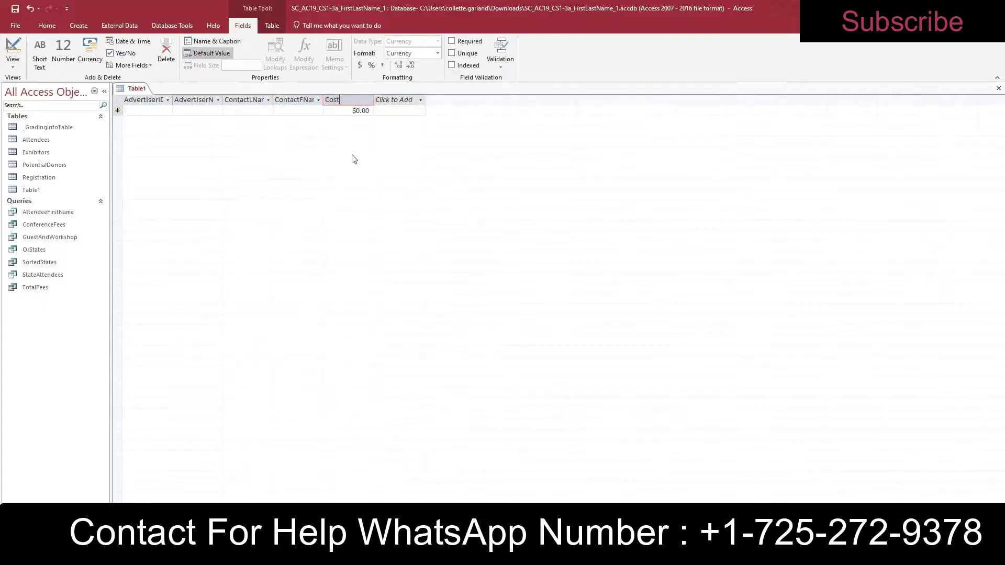
click(408, 103)
key(Escape)
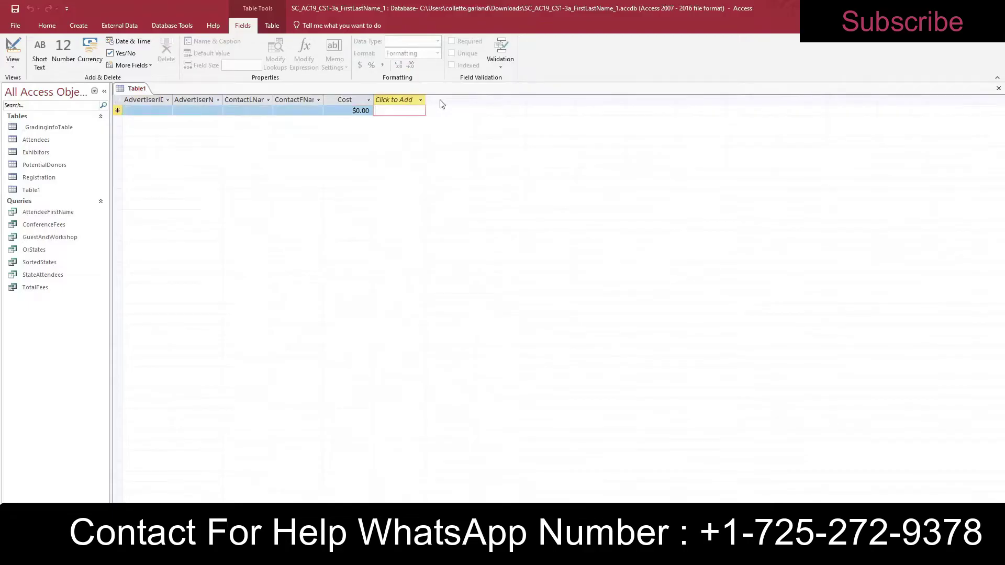
Step: Save the new table under the name Advertisers and close it
right_click(135, 87)
click(159, 100)
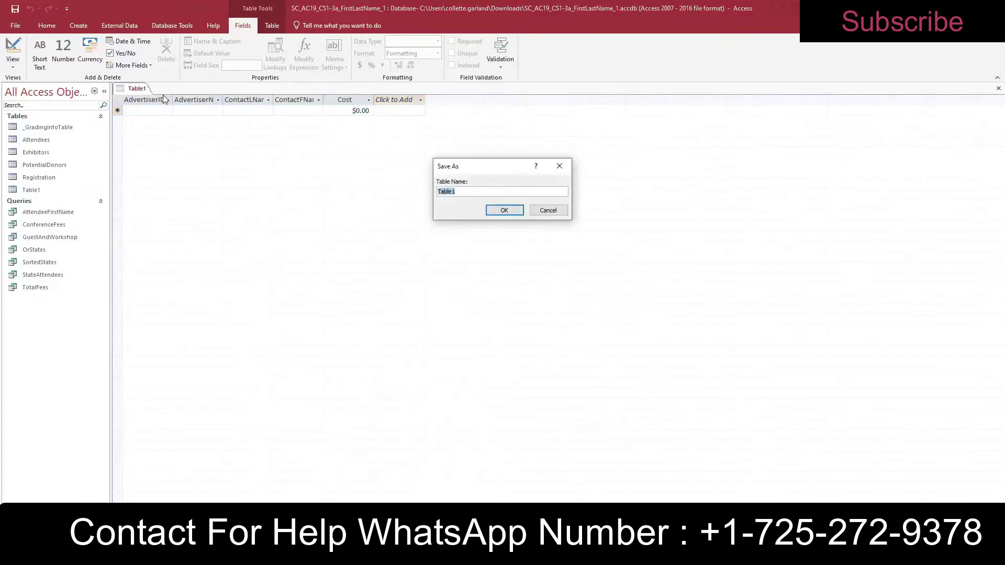
text(Advertisers)
key(Return)
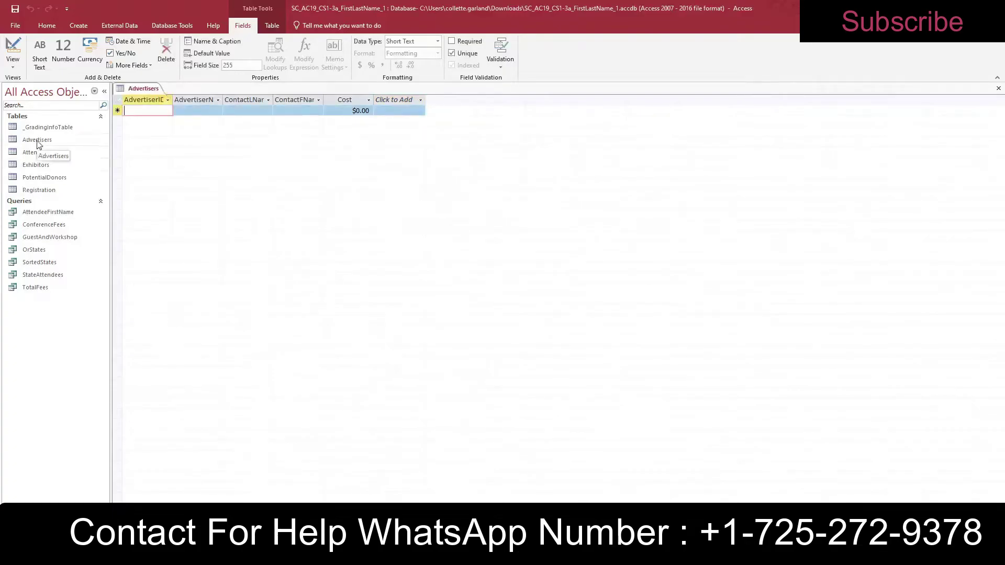
right_click(141, 92)
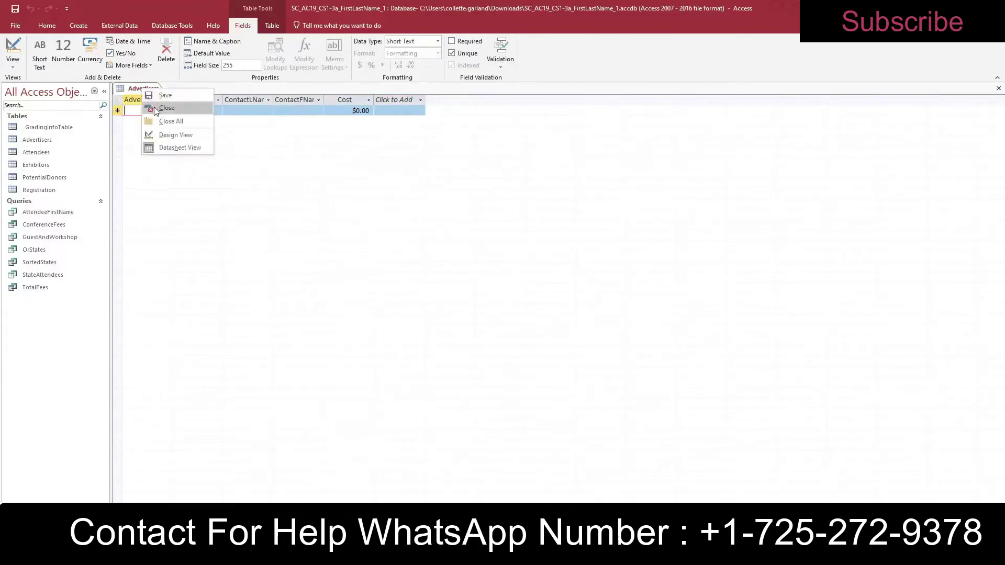
click(345, 152)
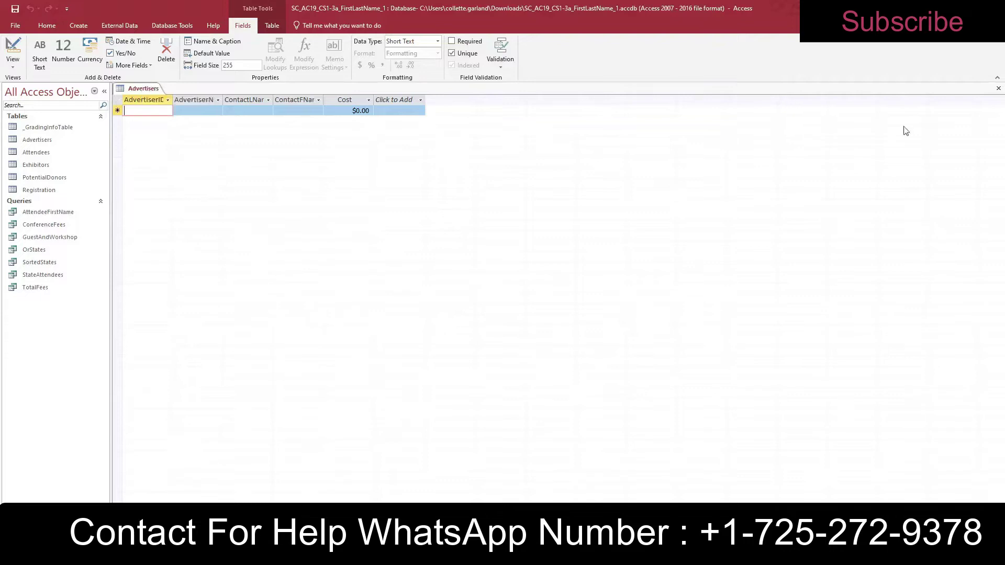
click(998, 90)
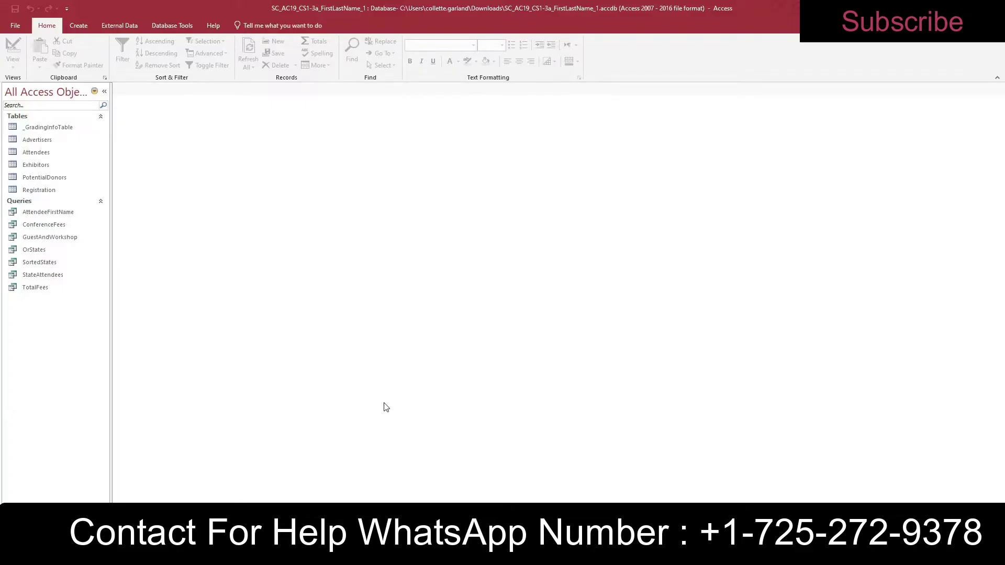
Step: Start an Excel import with Support_AC19_CS1-3a_Advertisers.xlsx from the Downloads folder as the source file
click(128, 28)
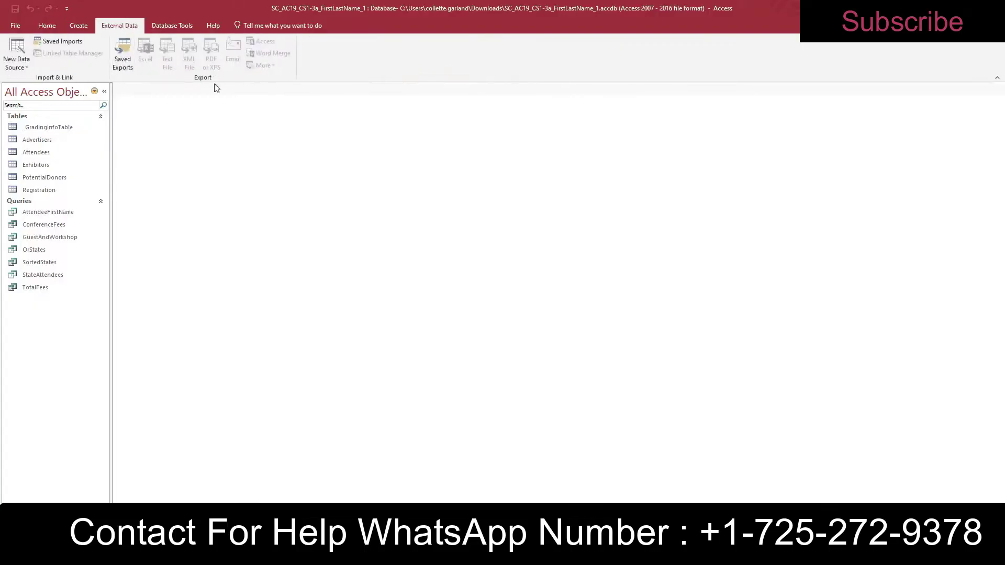
click(20, 66)
mouse_move(28, 87)
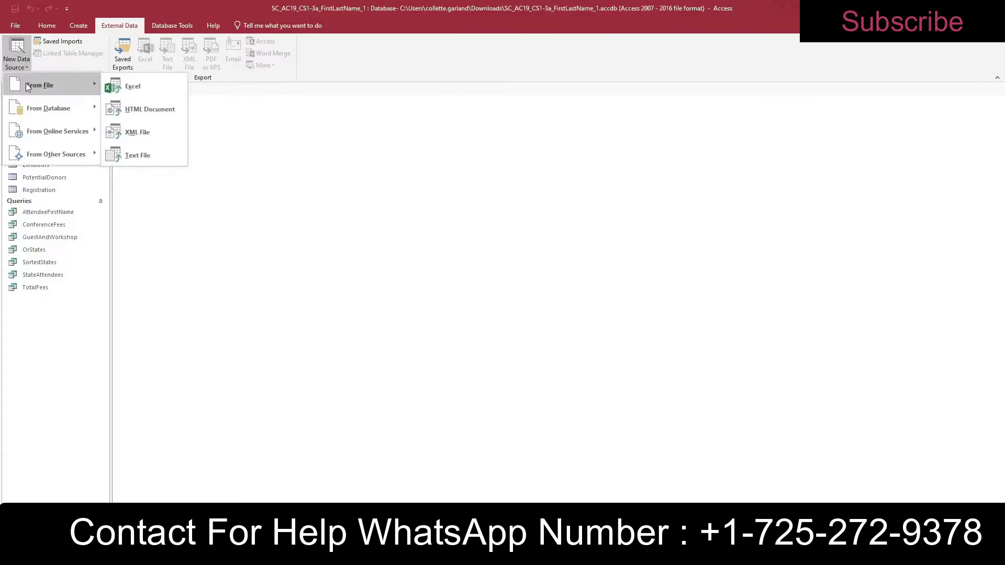
click(140, 89)
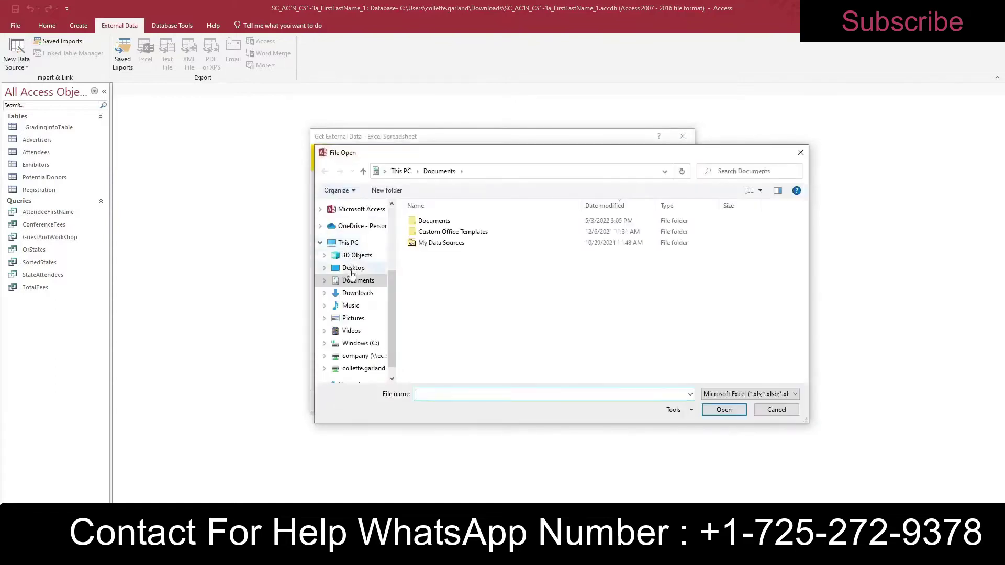
click(353, 292)
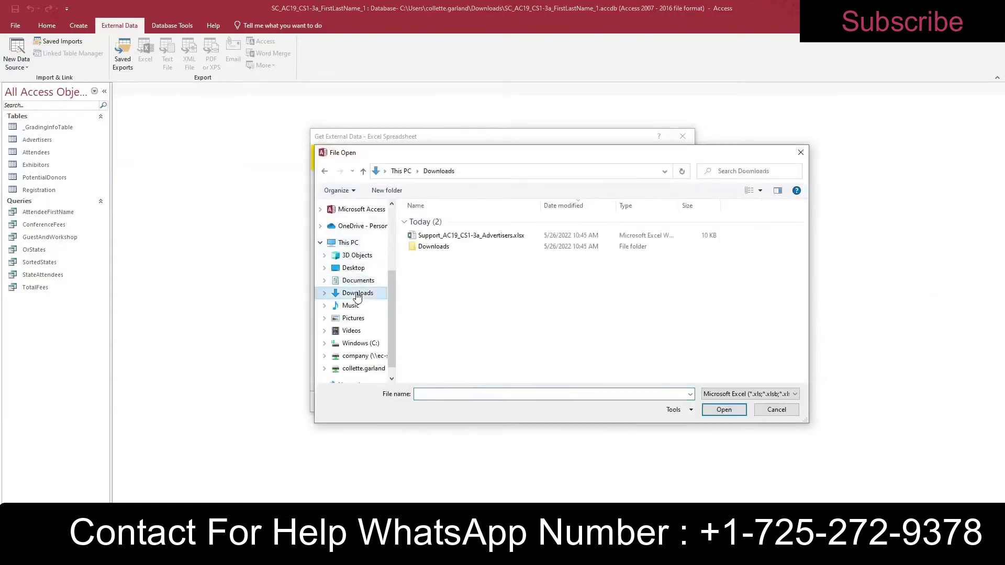
double_click(436, 236)
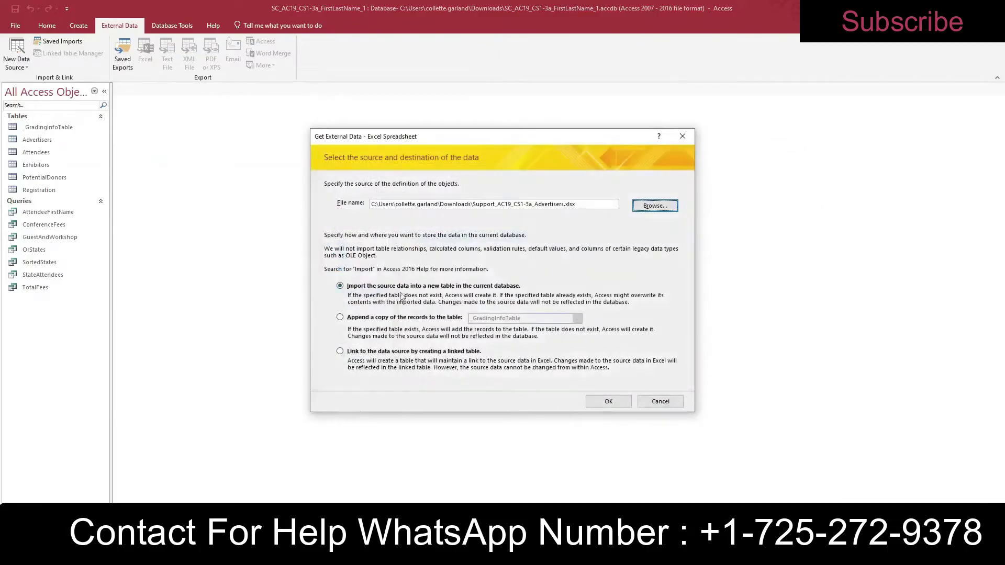
Step: Choose to append the records to the Advertisers table and allow the import wizard to open despite the security notice
click(346, 318)
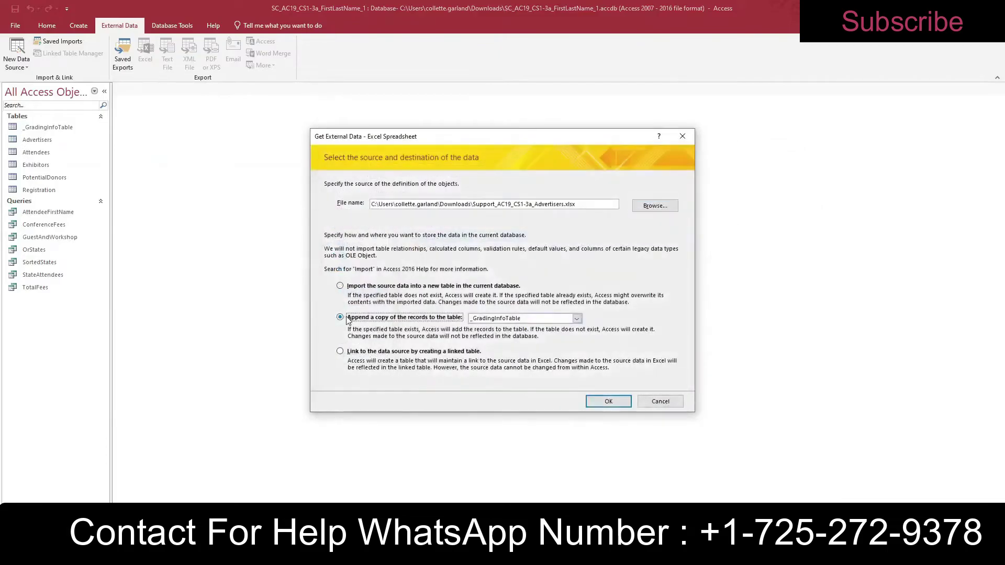
click(575, 319)
click(541, 335)
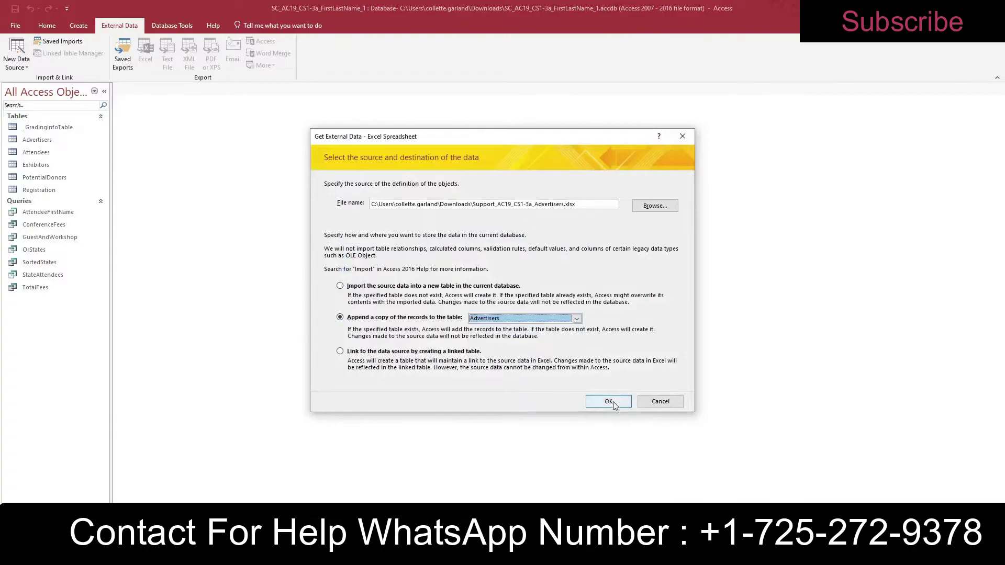
click(608, 401)
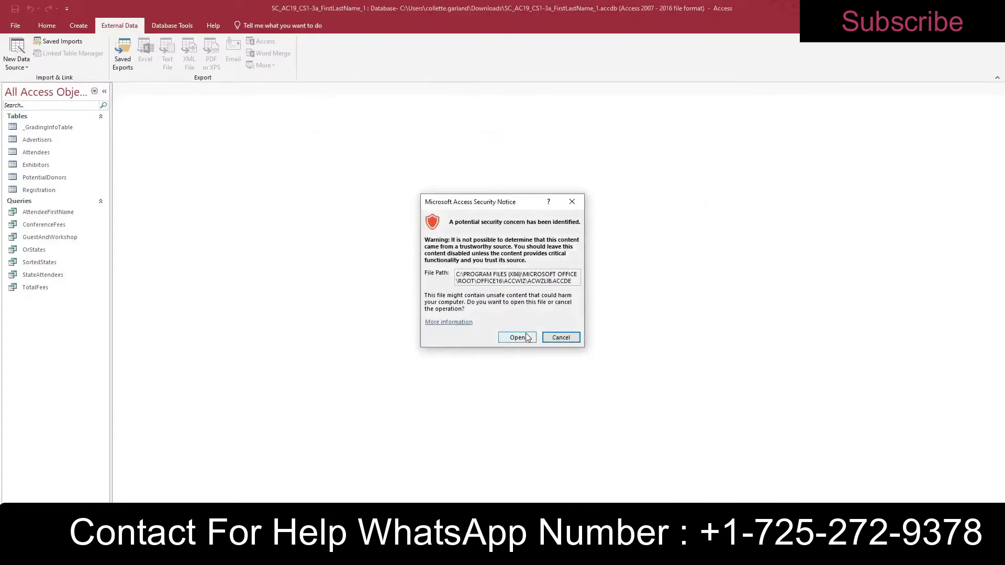
click(527, 337)
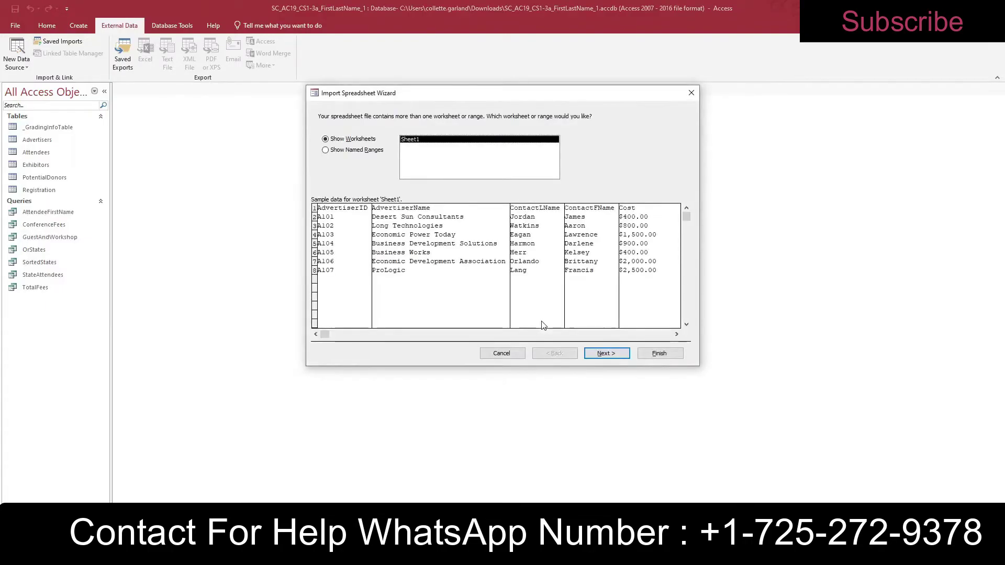
Step: Finish importing Sheet1 into Advertisers without saving the import steps, and open the Advertisers table
click(600, 356)
click(600, 356)
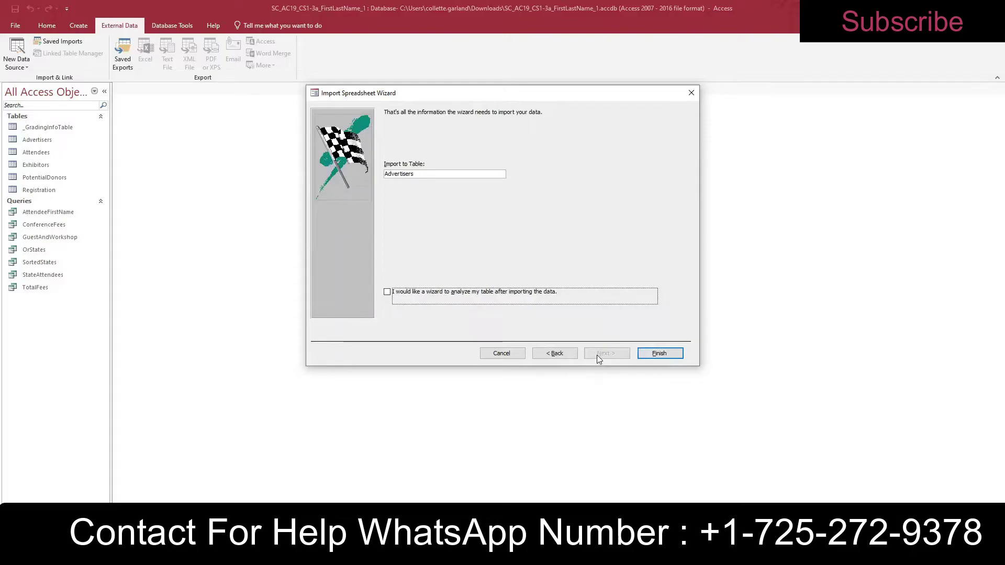
click(657, 354)
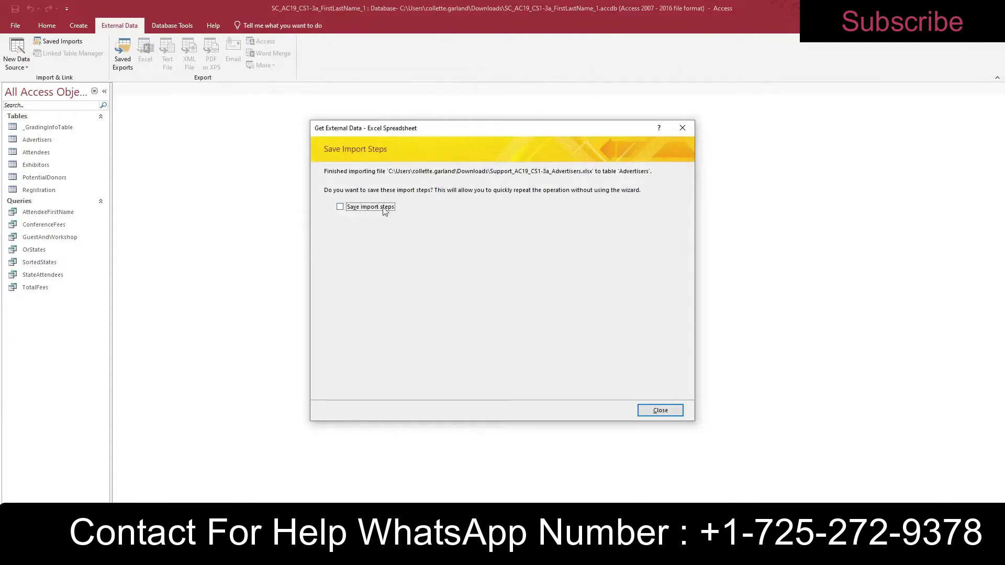
click(672, 412)
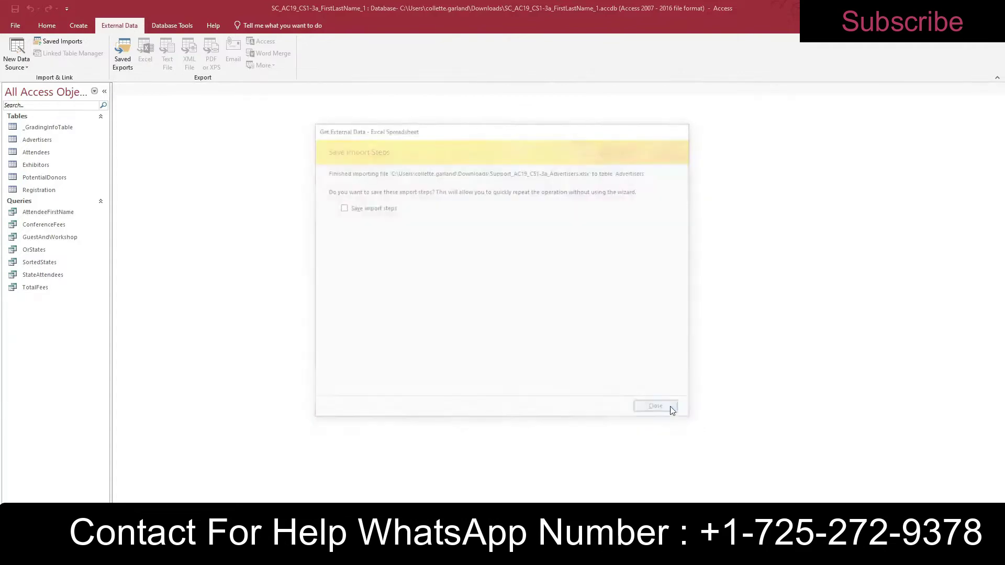
double_click(46, 138)
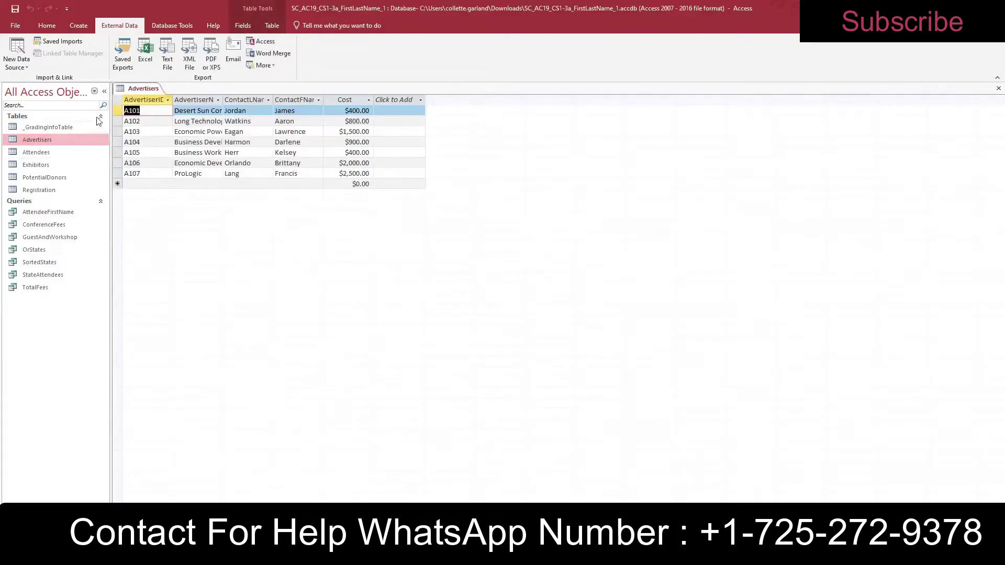
Step: Close the Advertisers table
right_click(131, 90)
click(131, 90)
right_click(135, 90)
click(157, 110)
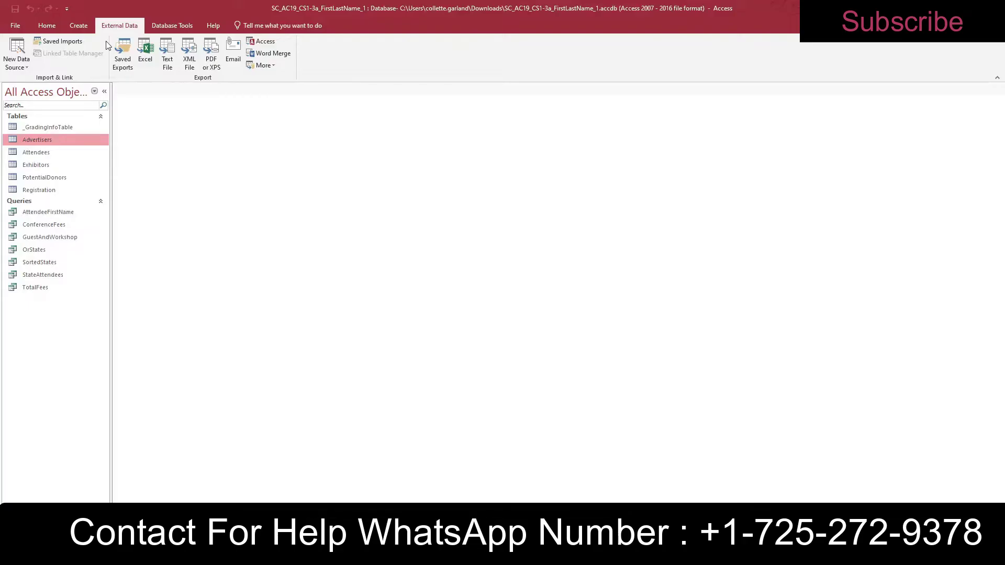
Step: Create a new table in Design View with a first field named SponserID of type Short Text
click(78, 25)
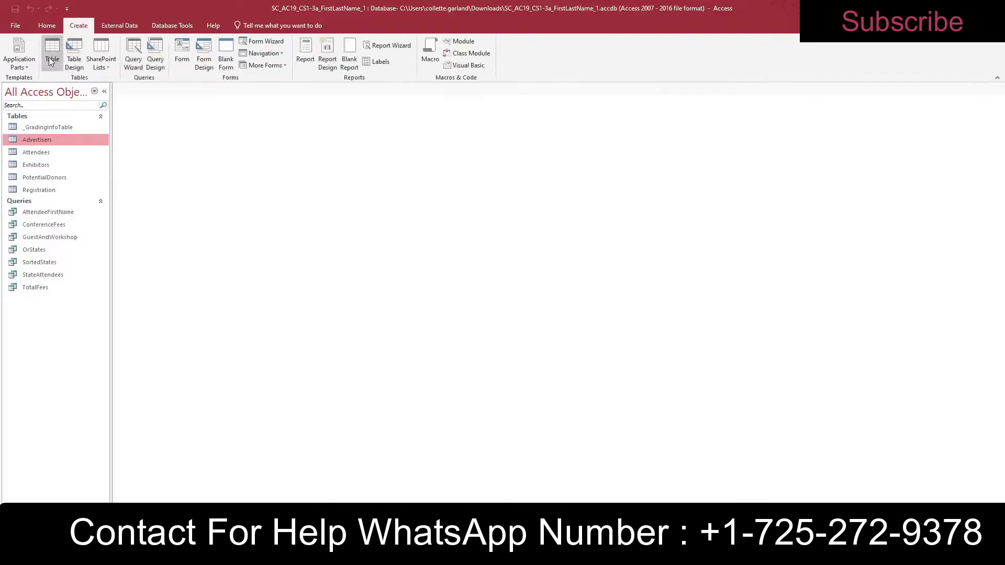
click(74, 56)
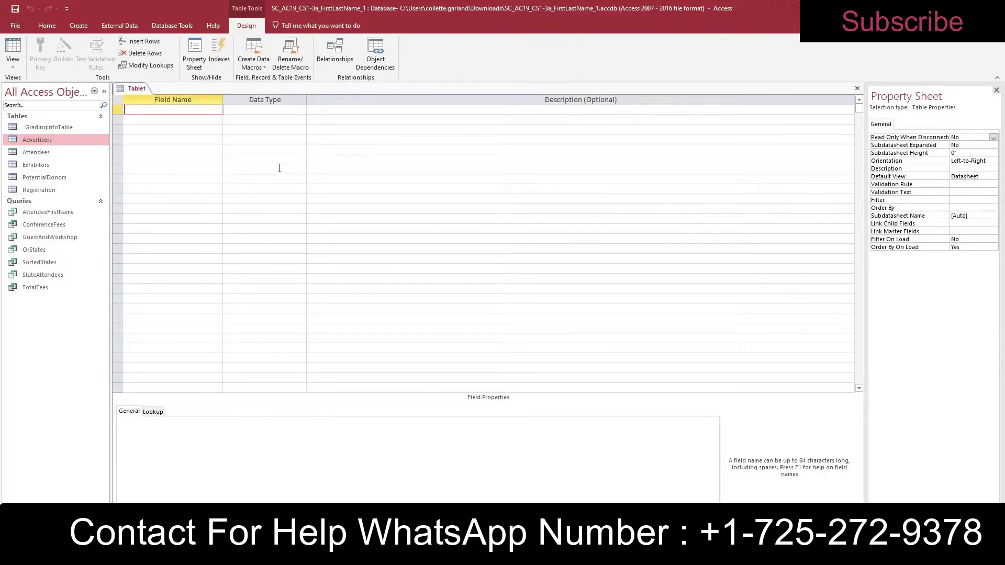
text(Sponser)
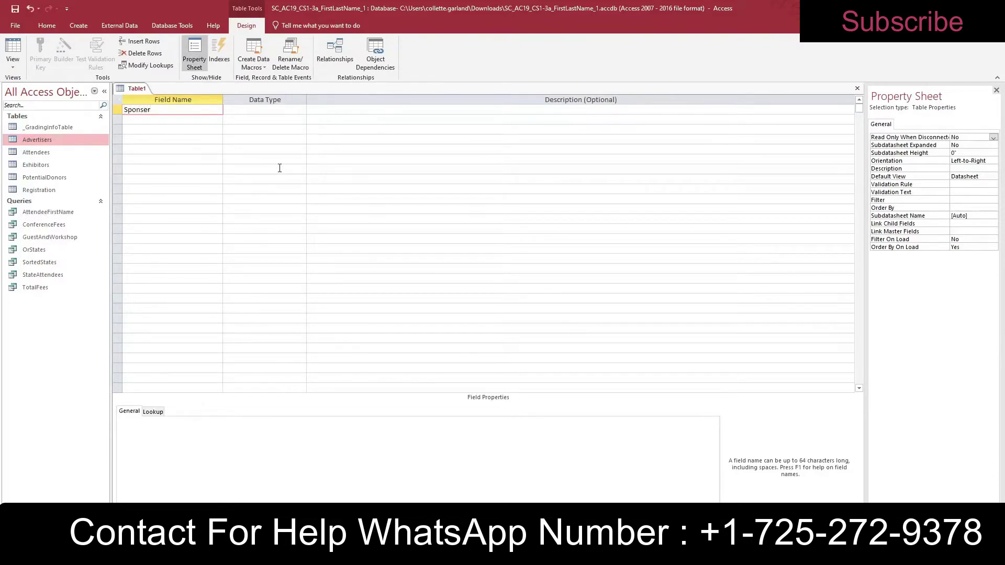
text(ID)
click(293, 110)
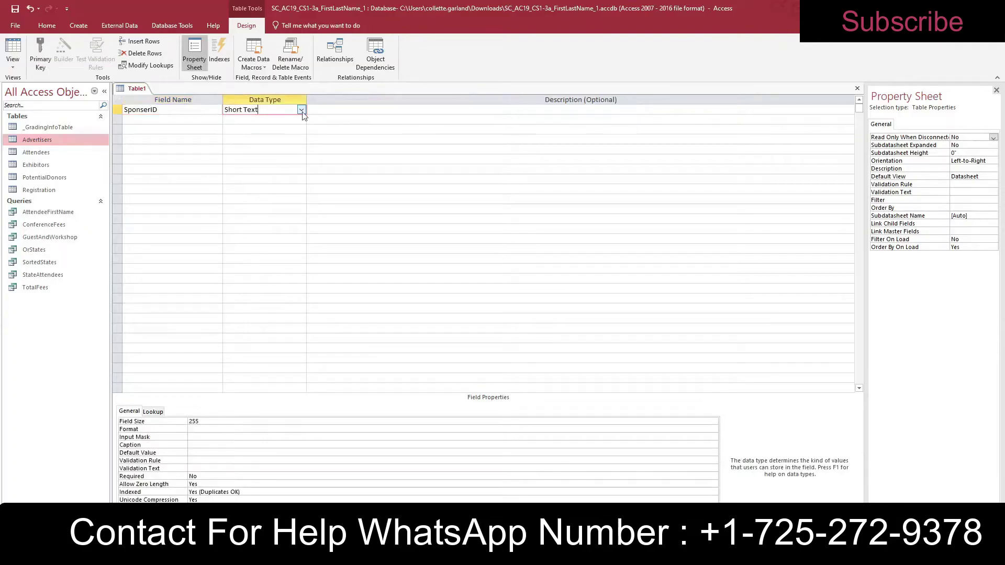
Step: Set the SponserID field size to 4 and make the field the table's primary key
click(183, 423)
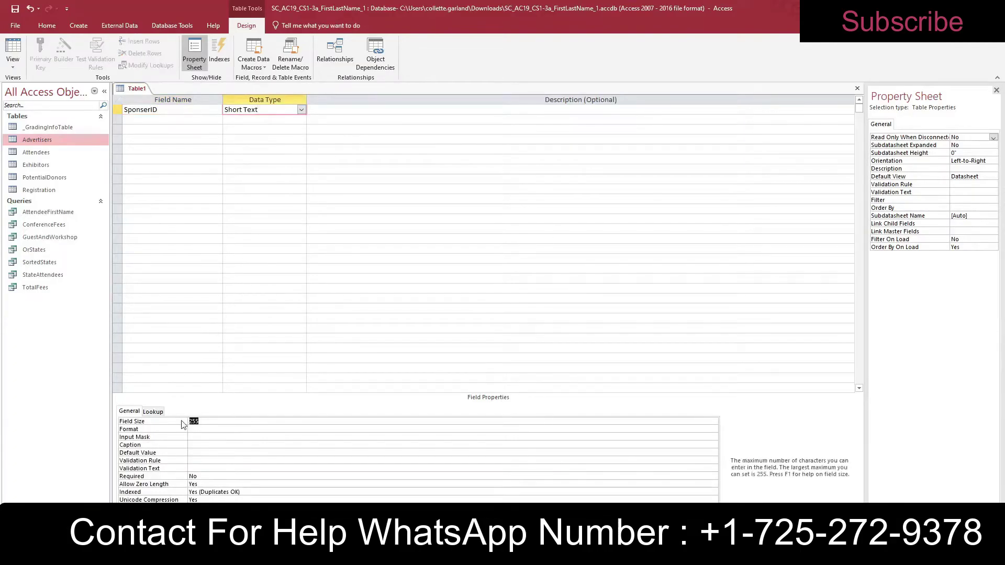
text(4)
click(117, 109)
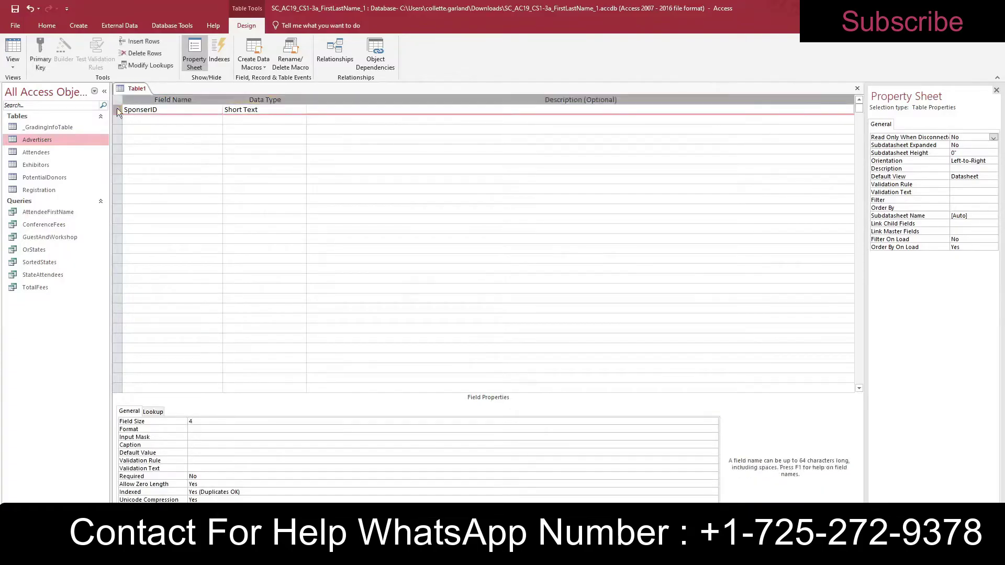
click(45, 64)
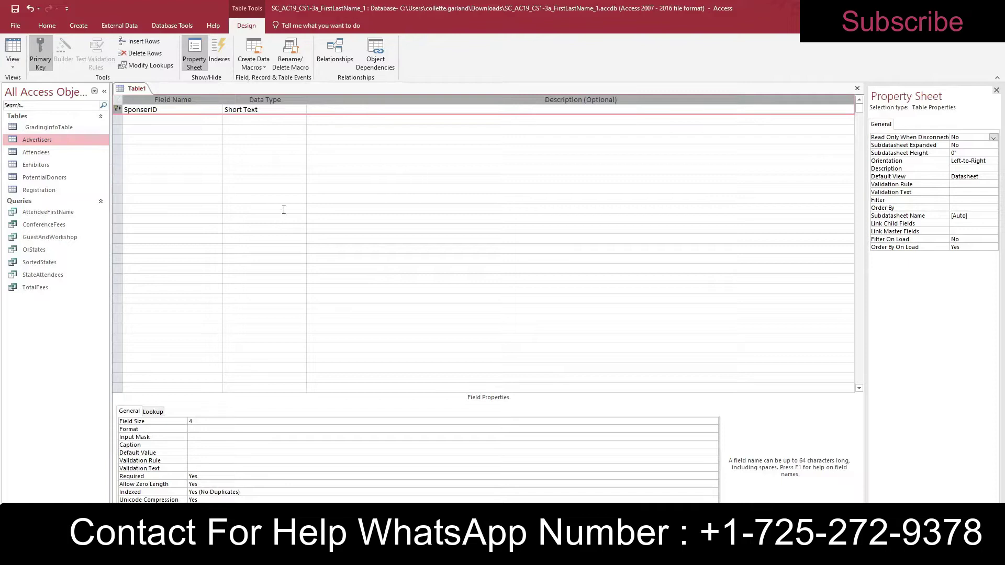
Step: Add a second field named SponserName with the Short Text data type
click(209, 121)
text(Spo)
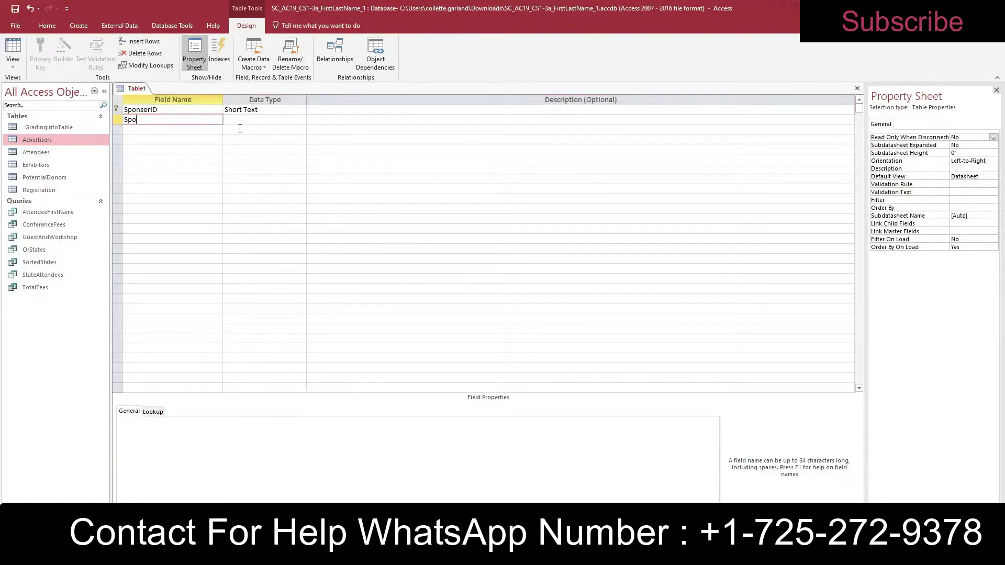
text(nserName)
key(Tab)
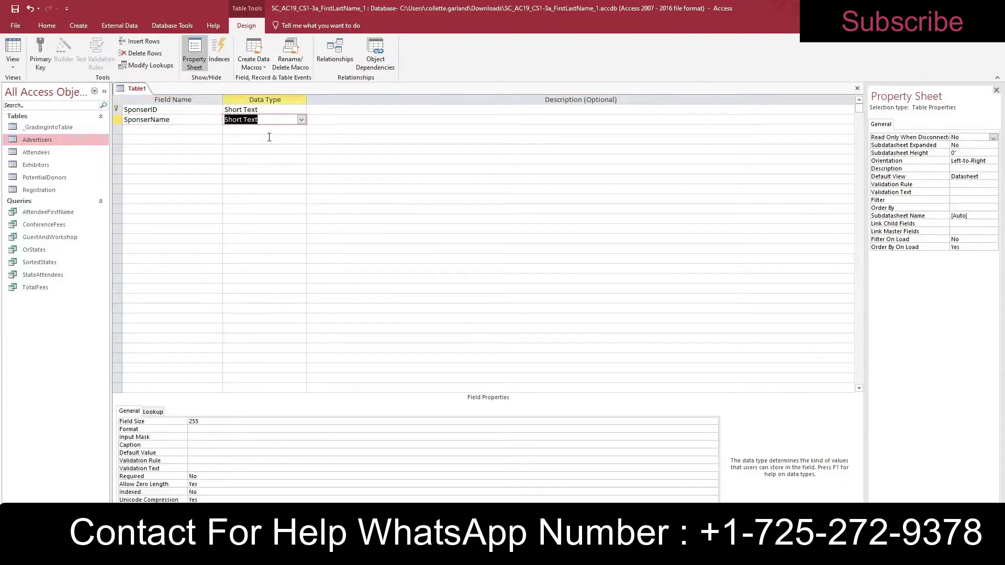
Step: Add a third field named Amount with the Currency data type
click(214, 129)
text(Amount)
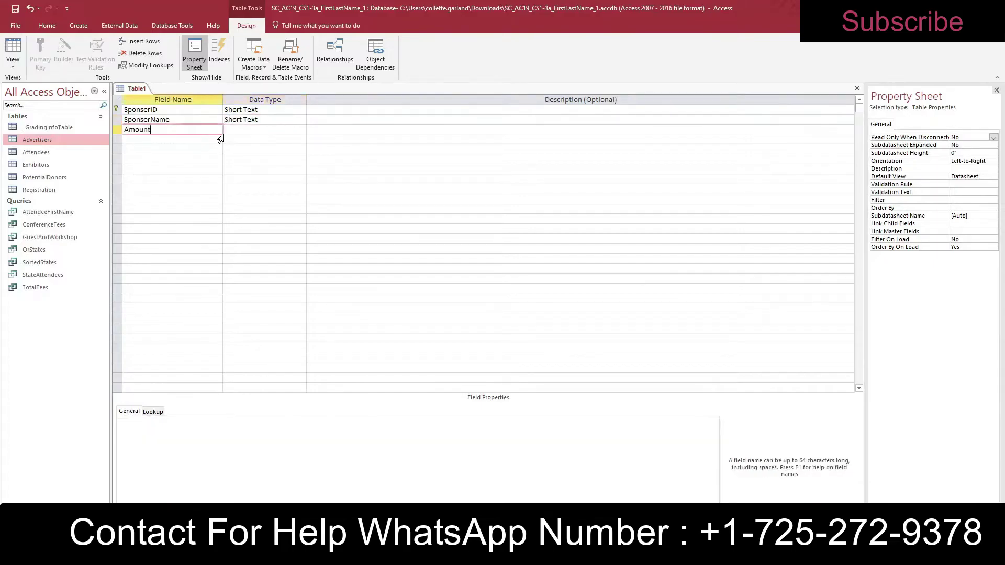
key(Tab)
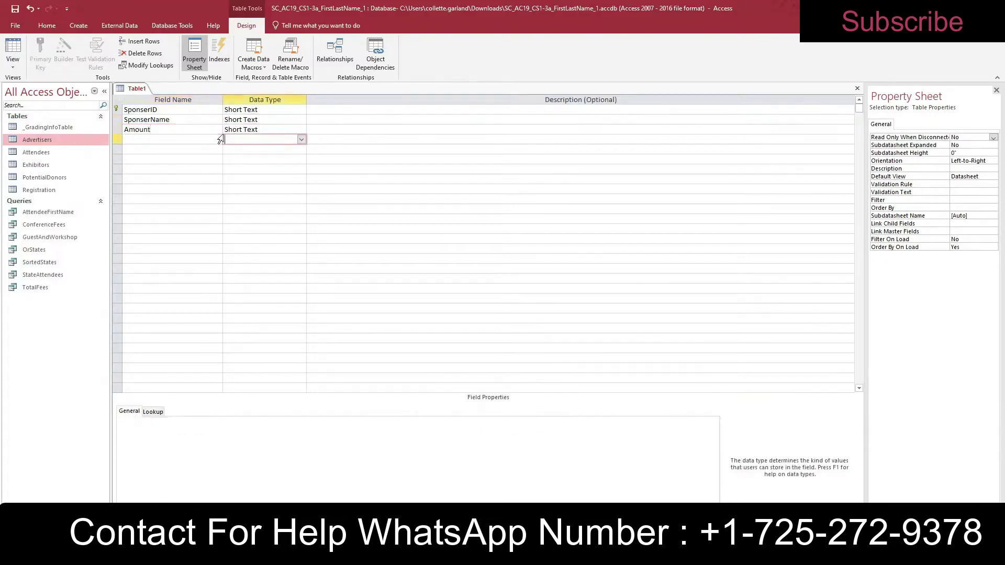
click(302, 129)
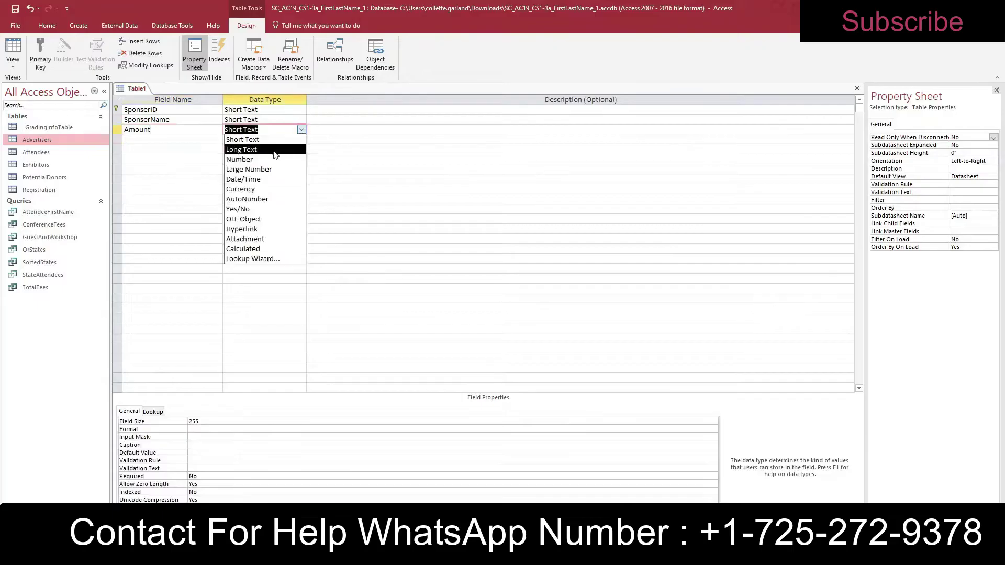
click(258, 187)
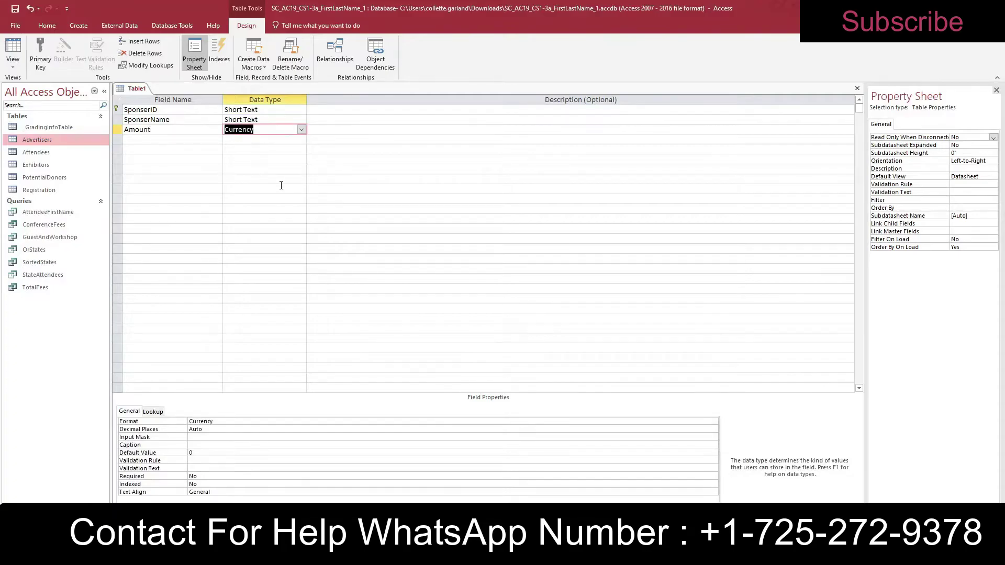
Step: Save the new table under the name Sponsers
right_click(136, 90)
click(157, 97)
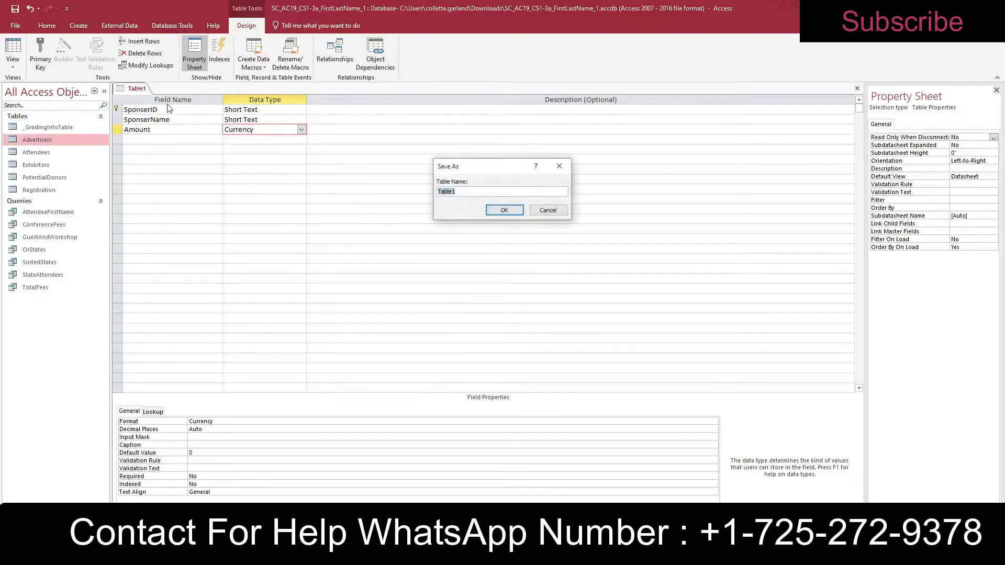
text(Sponsers)
key(Return)
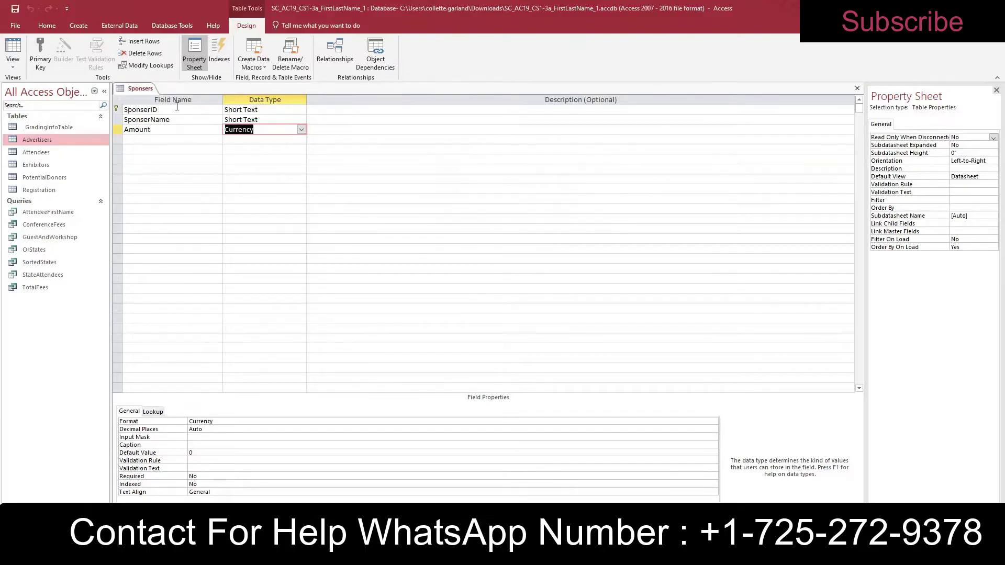
Step: In Datasheet View, add a Sponsers record with SponserID S020, SponserName Dynamic Growth and Amount 5,000
click(12, 63)
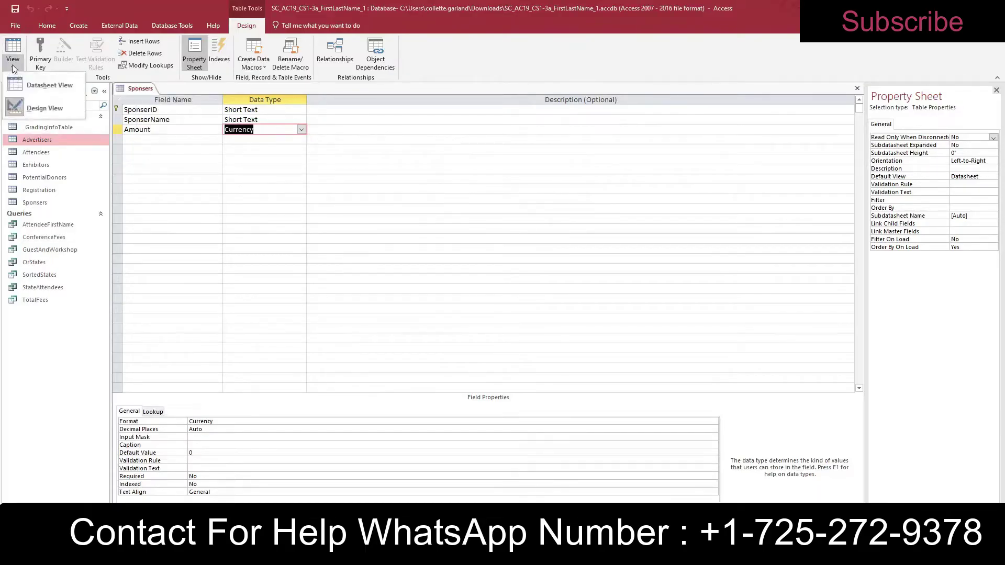
click(36, 84)
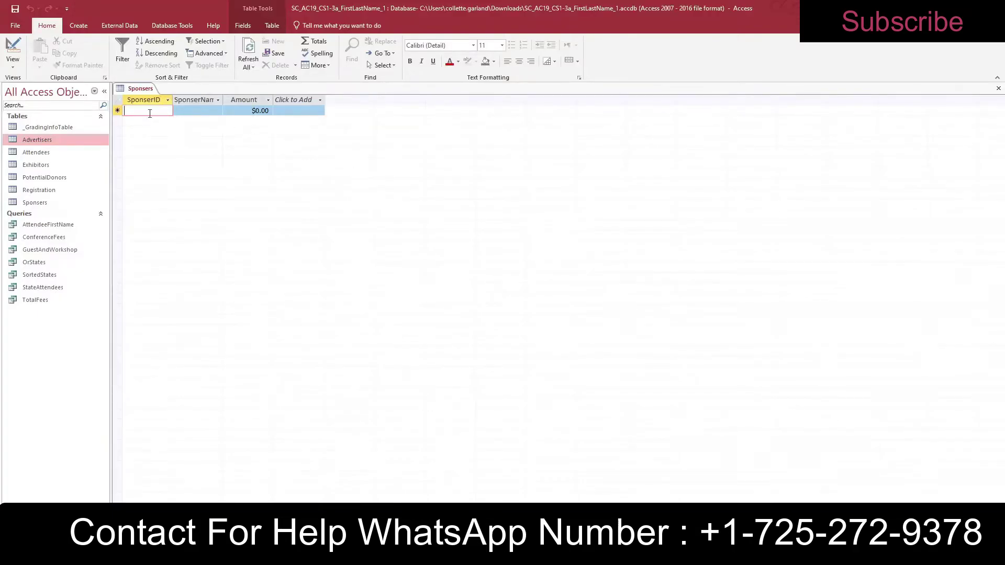
text(S020)
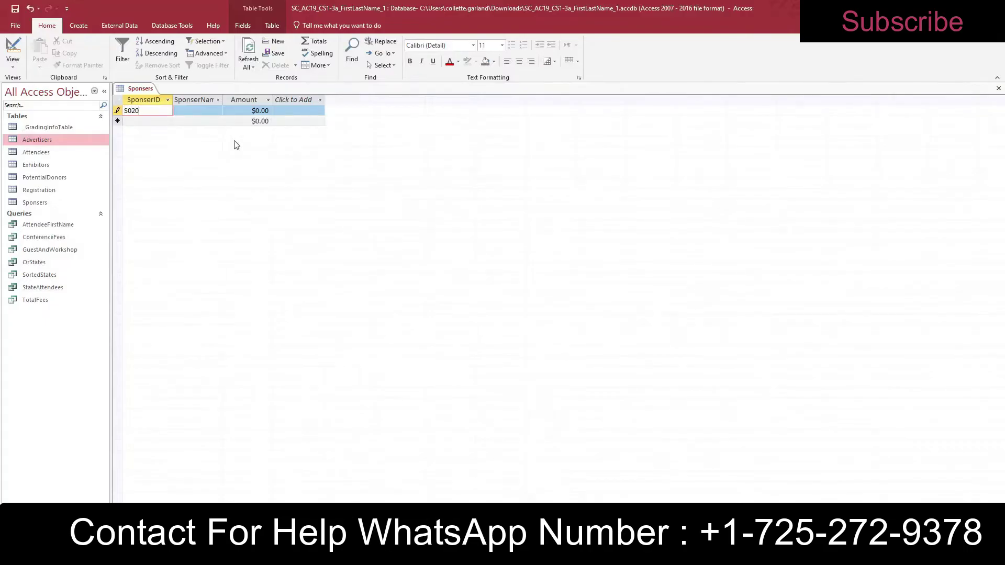
key(Tab)
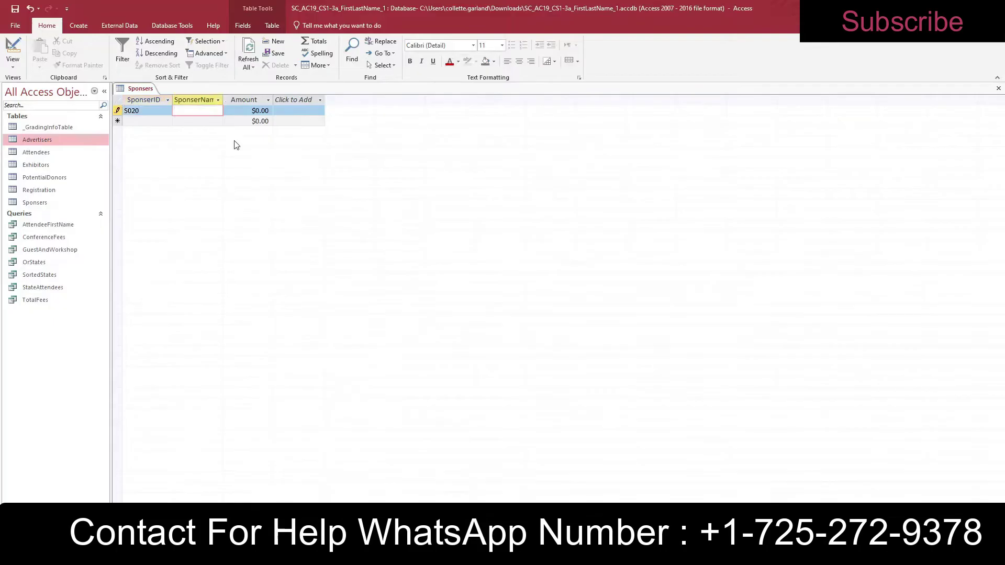
text(Dynamic G)
text(rowth)
key(Tab)
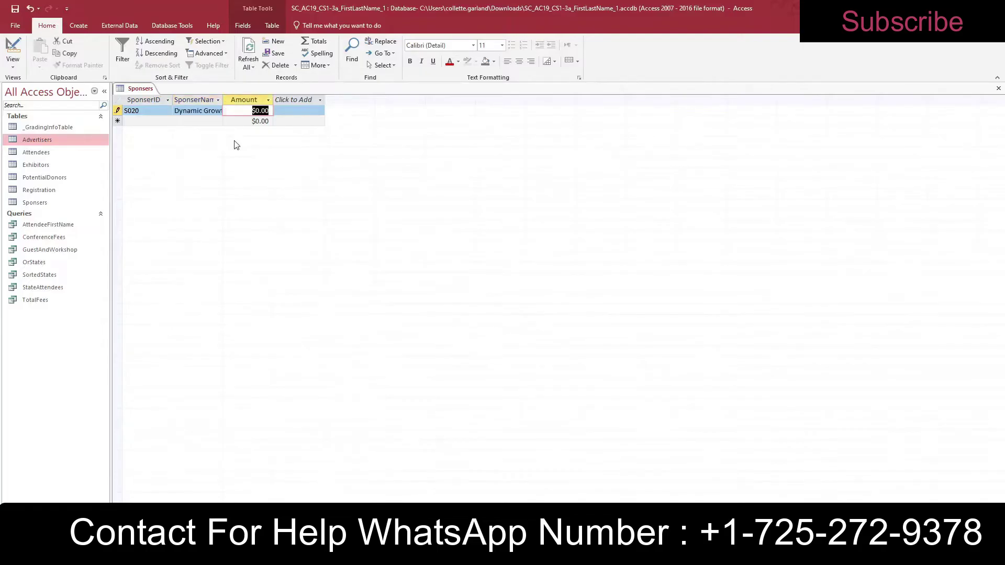
text(5,000)
key(Tab)
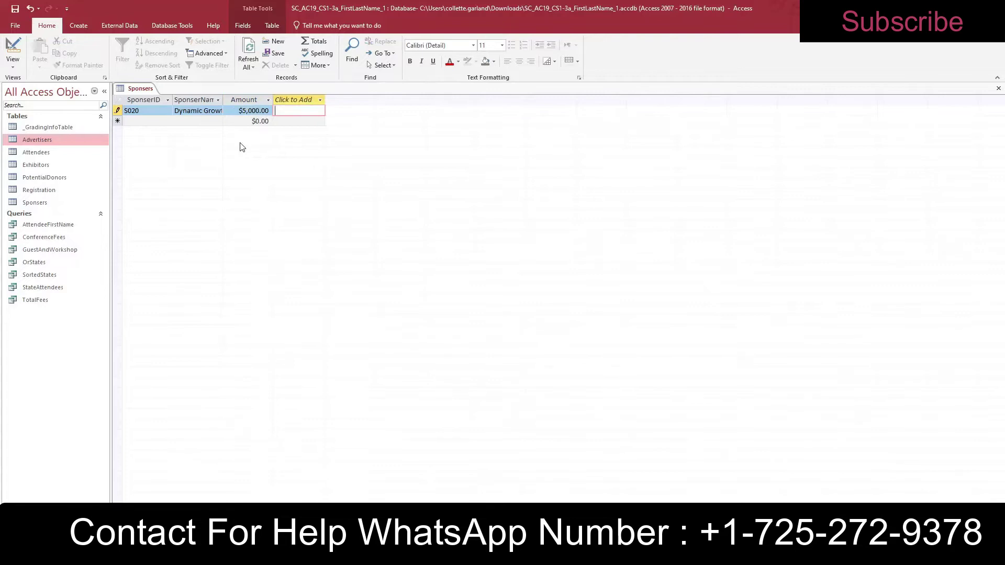
Step: Fit the SponserName column width to its contents, then save and close the Sponsers table
double_click(222, 101)
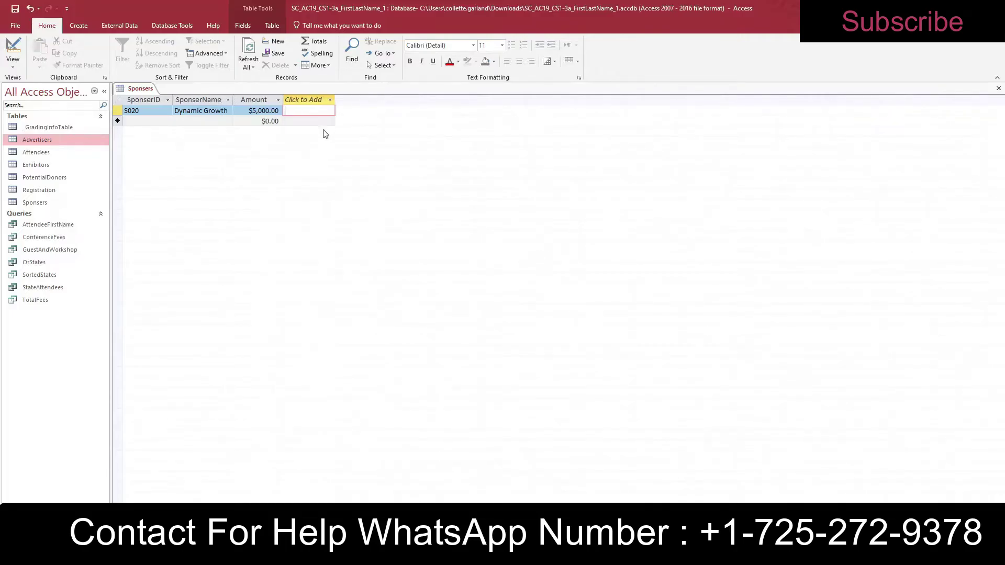
right_click(148, 90)
click(174, 100)
right_click(148, 90)
click(167, 110)
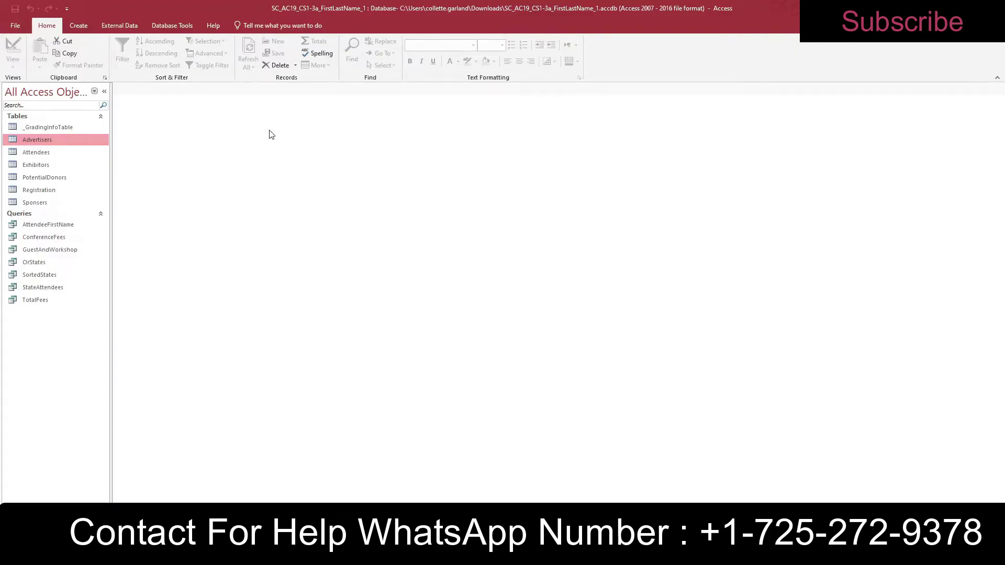
Step: Open the Attendees table and delete the record of the attendee from Fort Mill, SC
double_click(37, 152)
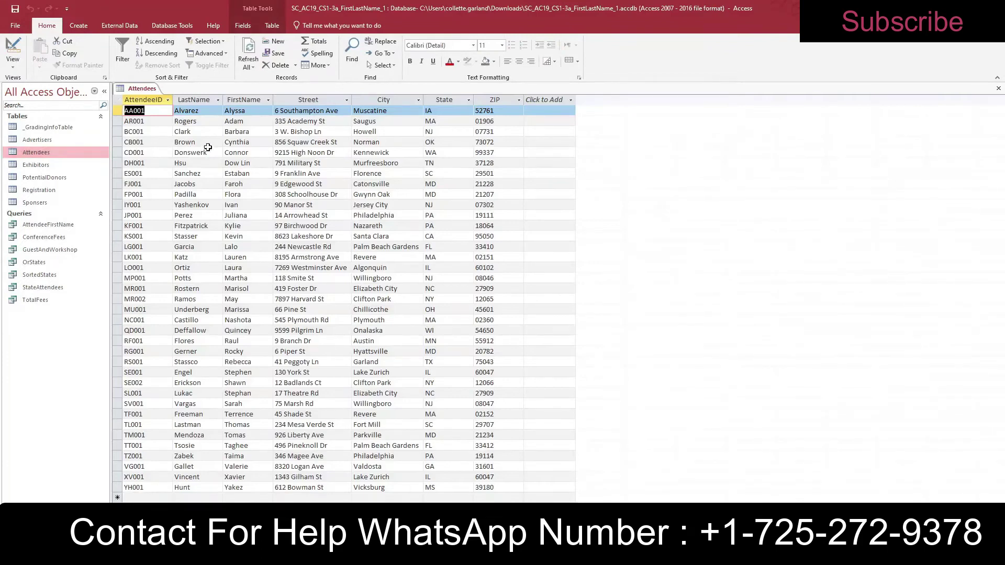
right_click(39, 155)
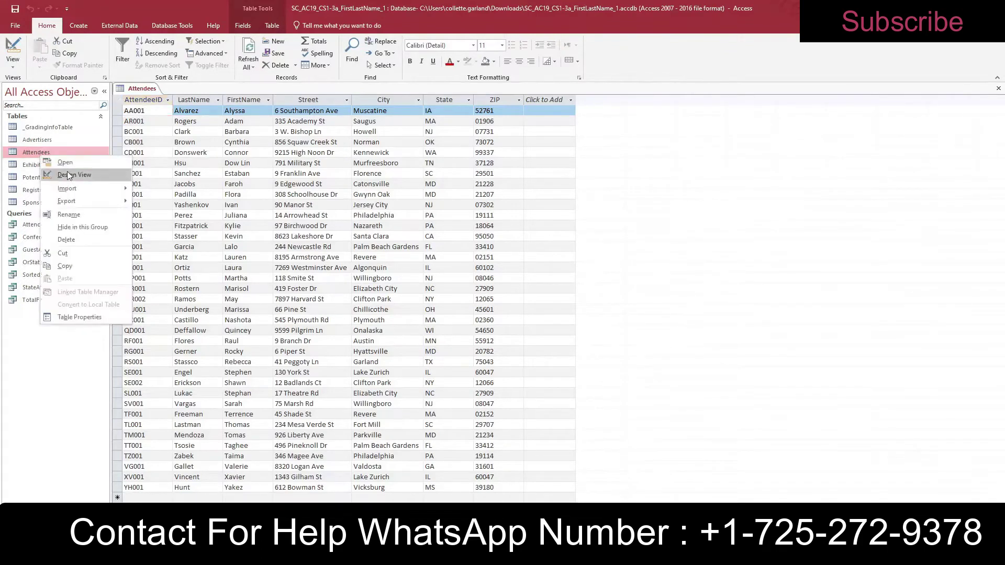
click(175, 137)
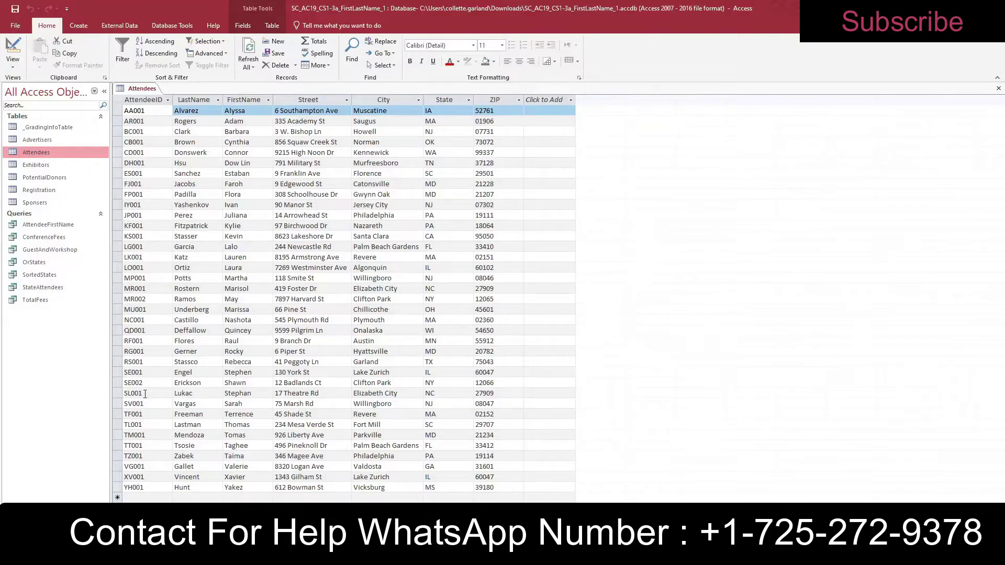
click(117, 425)
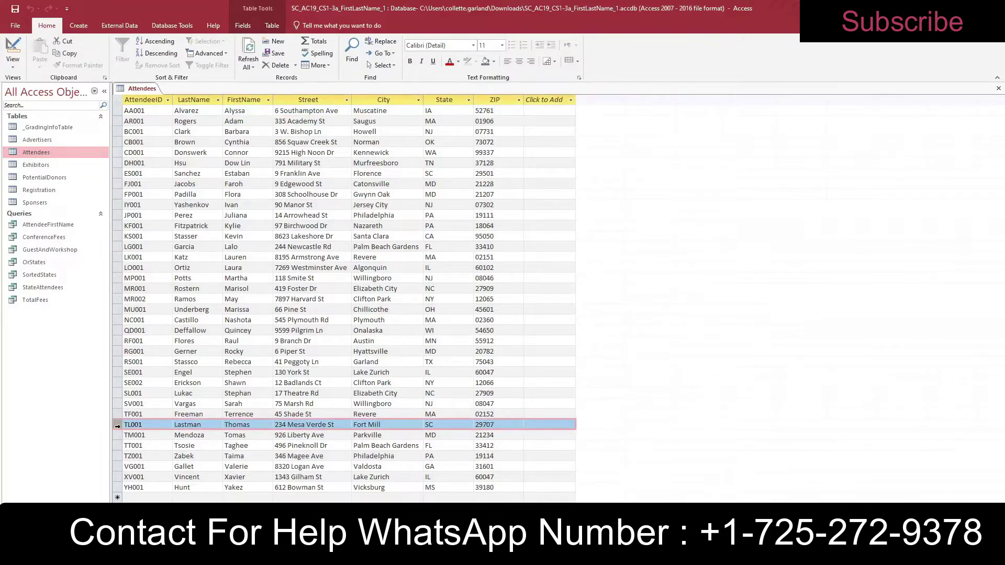
click(287, 67)
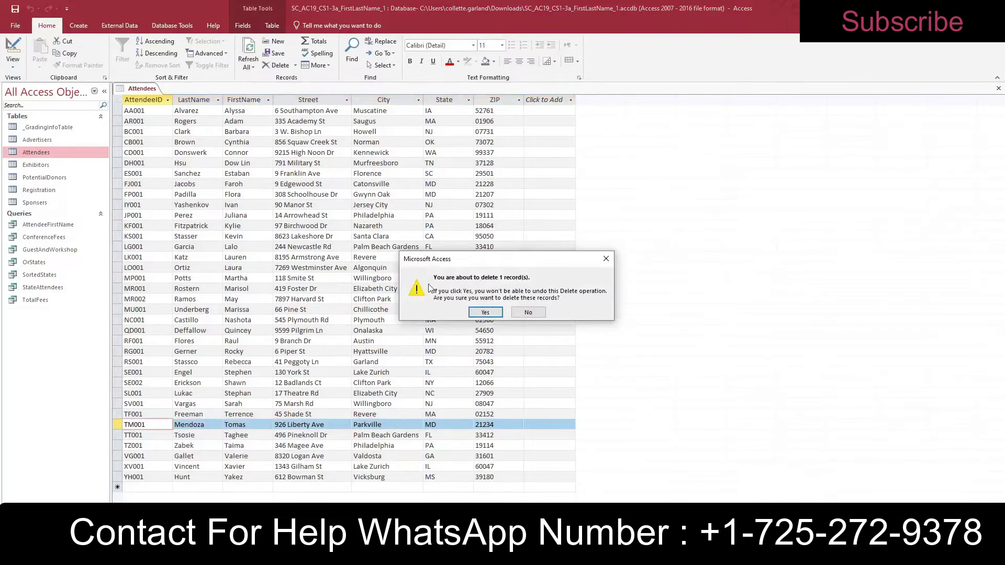
click(482, 313)
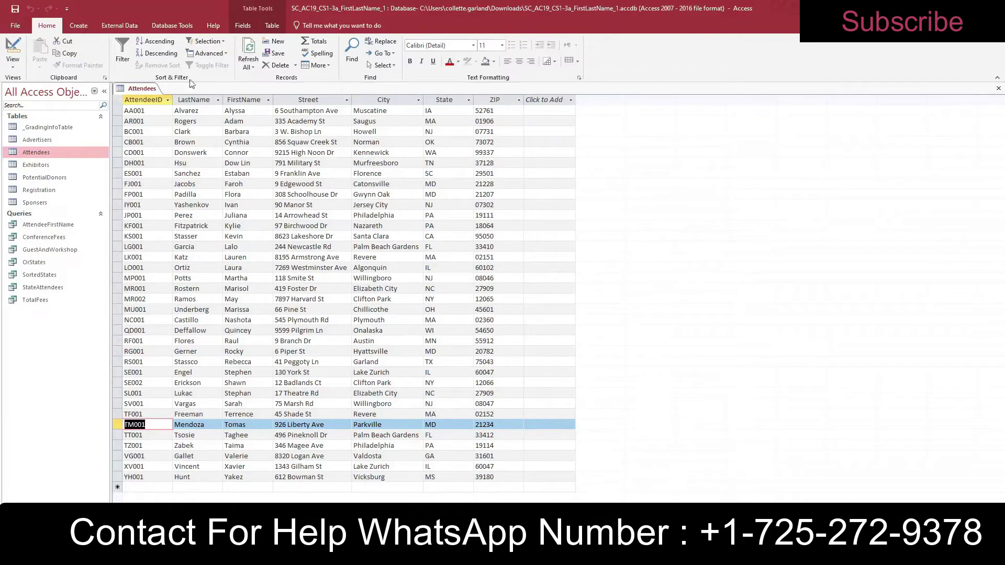
Step: Rename the Street field of the Attendees table to Address in Design View
click(13, 49)
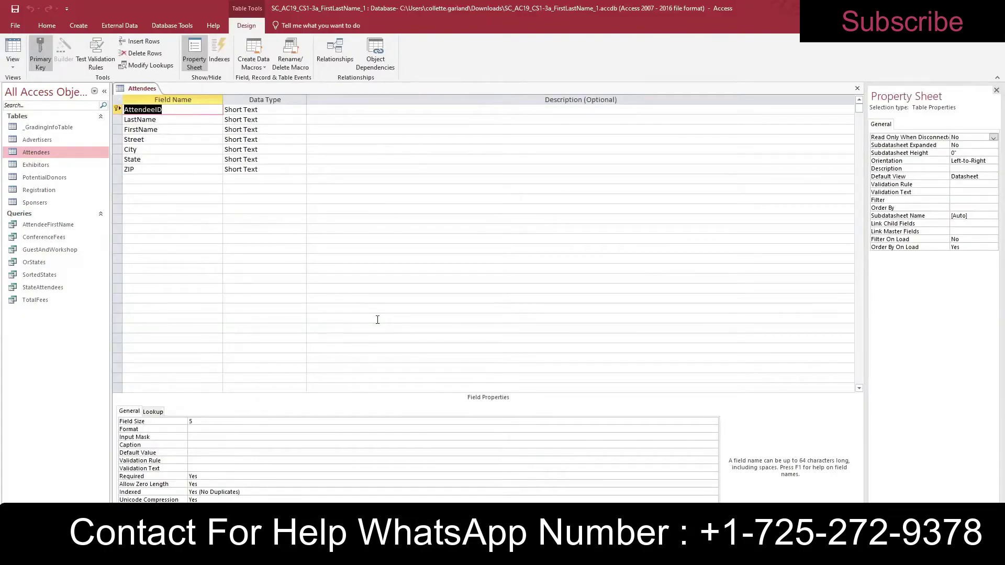
double_click(155, 143)
text(Address)
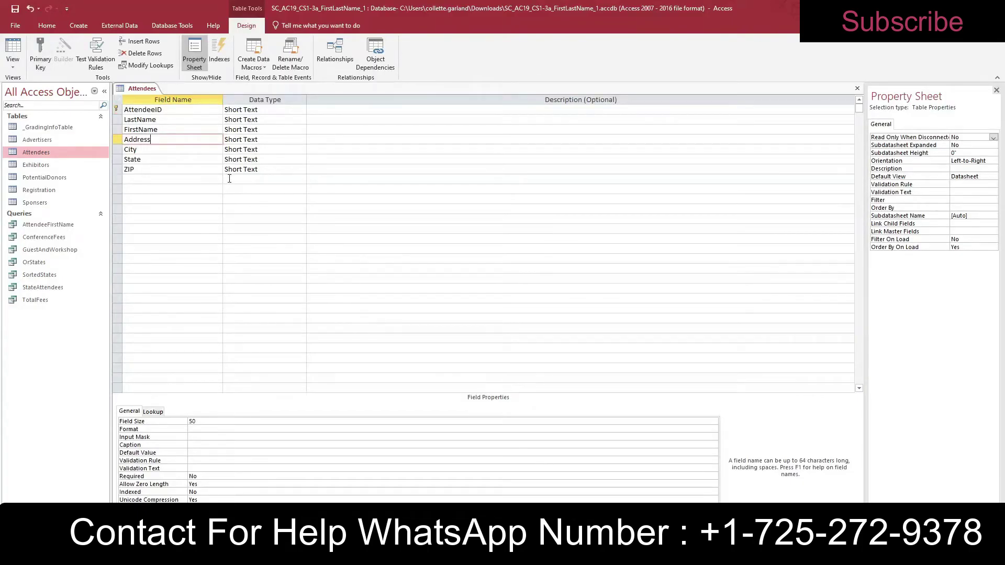
click(404, 161)
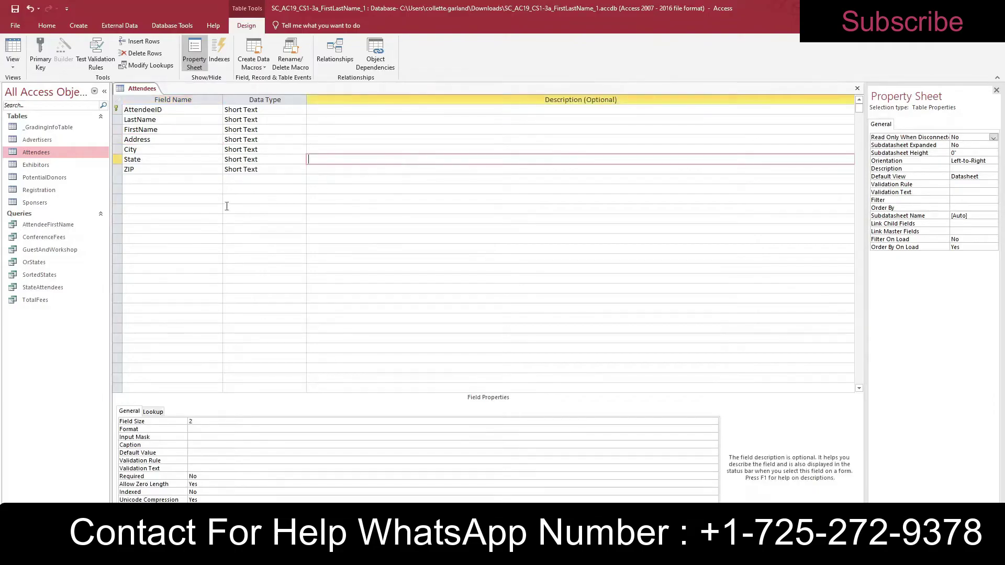
Step: Add a CellPhone field with the Short Text data type below the ZIP field
click(176, 180)
text(Cel)
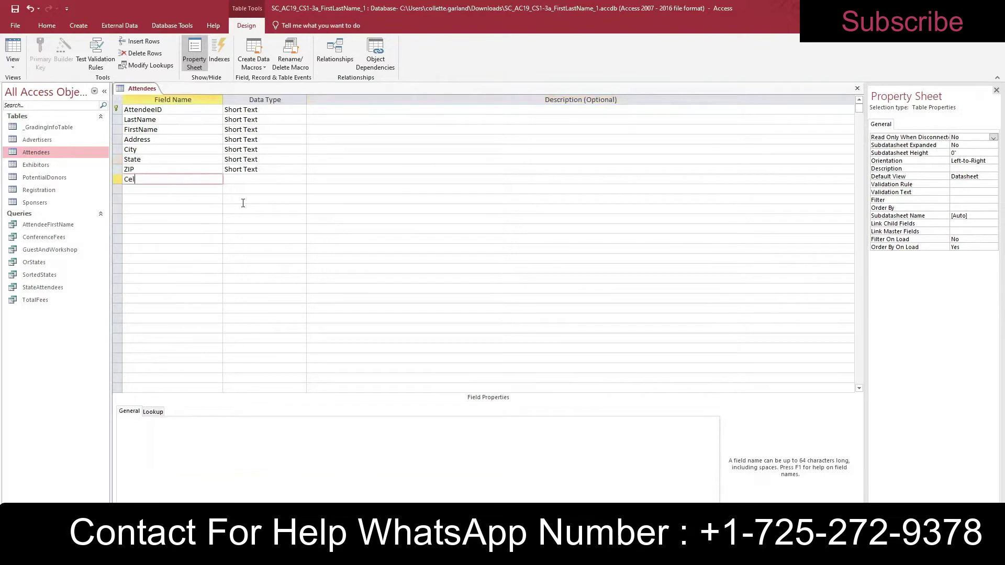
text(lPhone)
key(Tab)
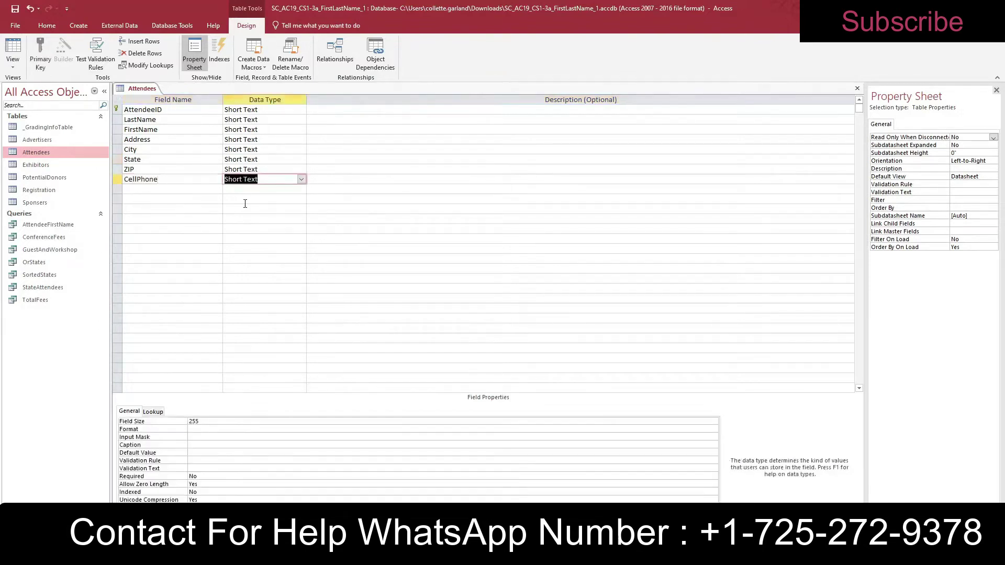
Step: Save the design changes to the Attendees table and close it
right_click(142, 90)
click(153, 98)
right_click(141, 90)
click(165, 109)
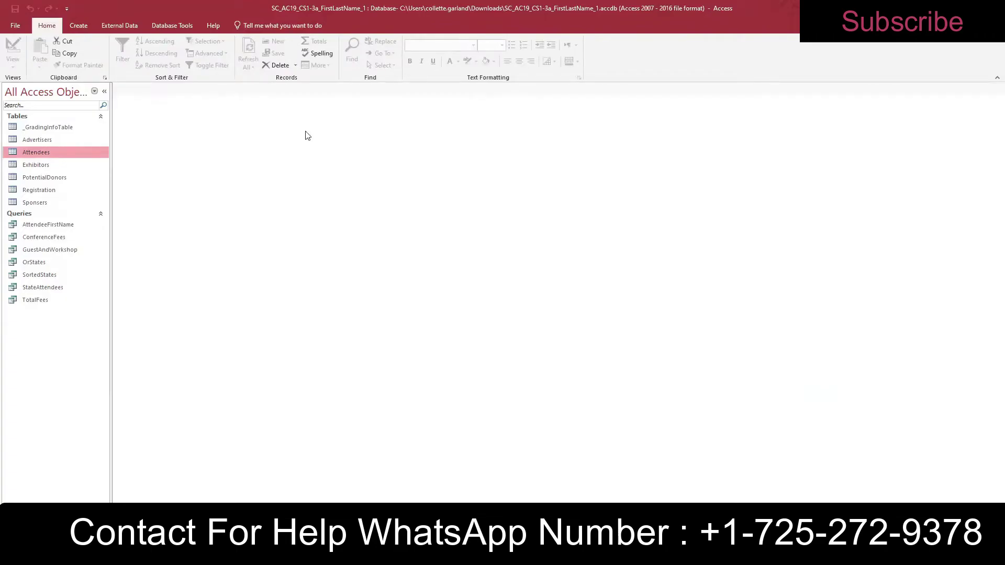
Step: Start a simple query with the wizard using AttendeeID, FirstName, LastName and CellPhone, in that order, from the Attendees table
click(83, 27)
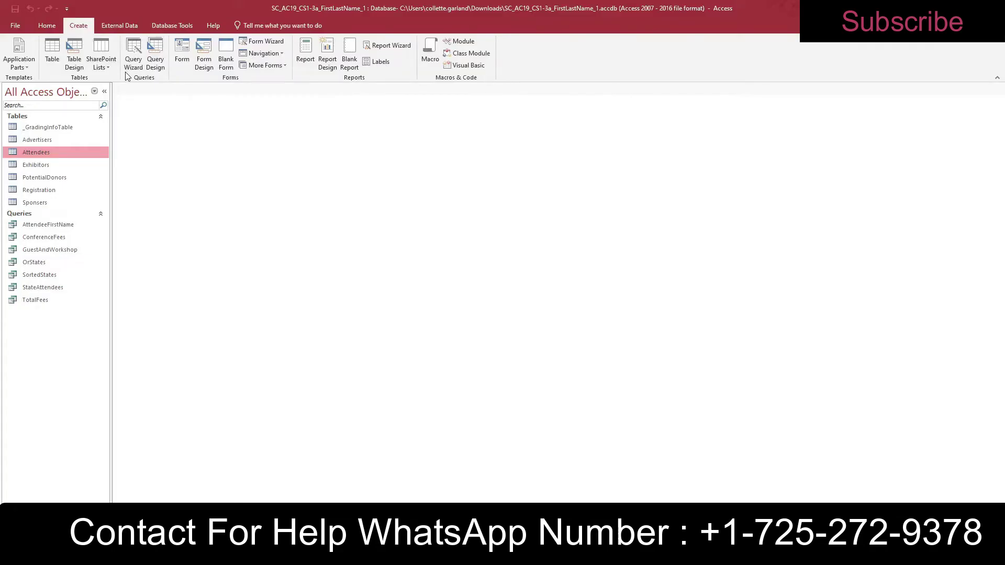
click(134, 53)
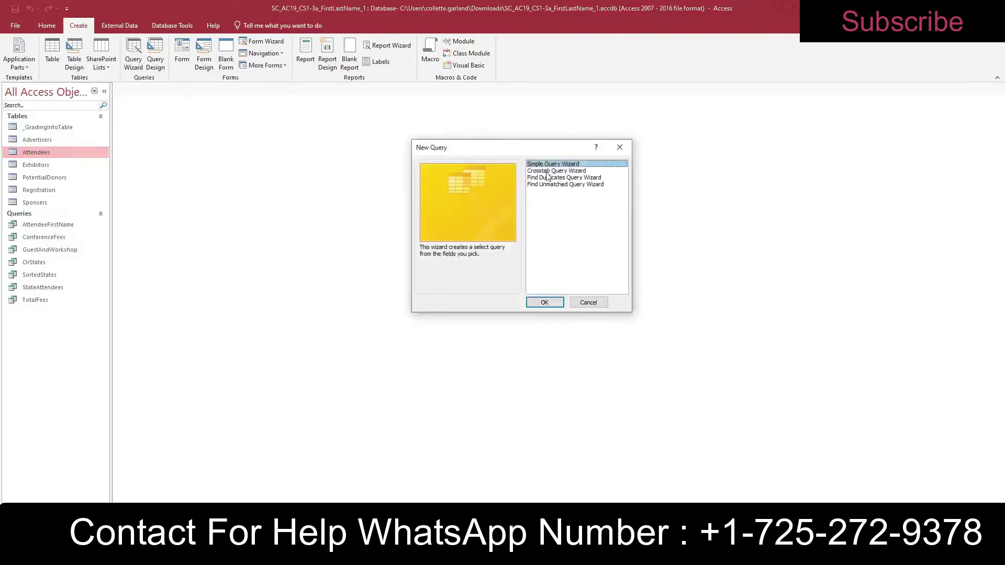
click(544, 300)
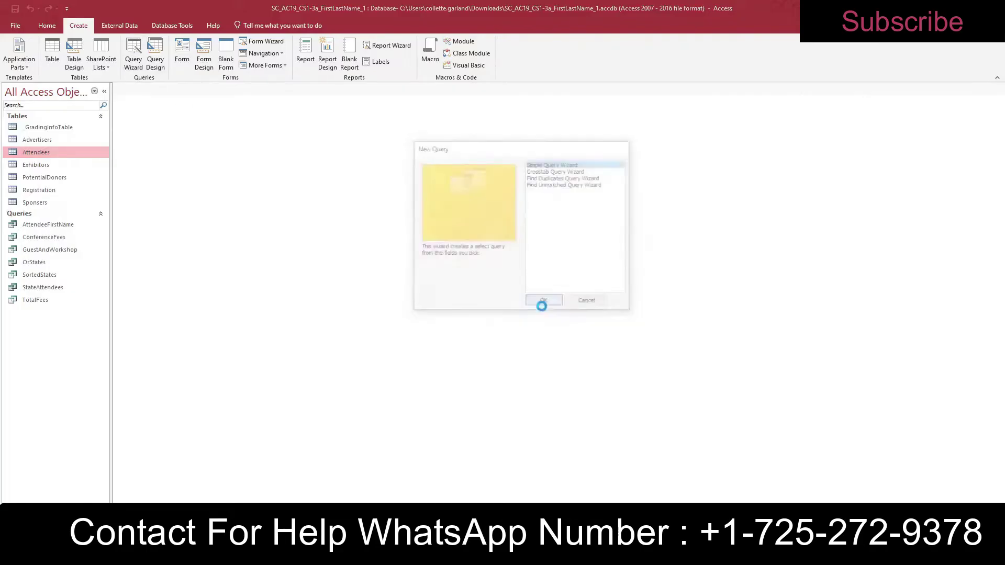
click(517, 337)
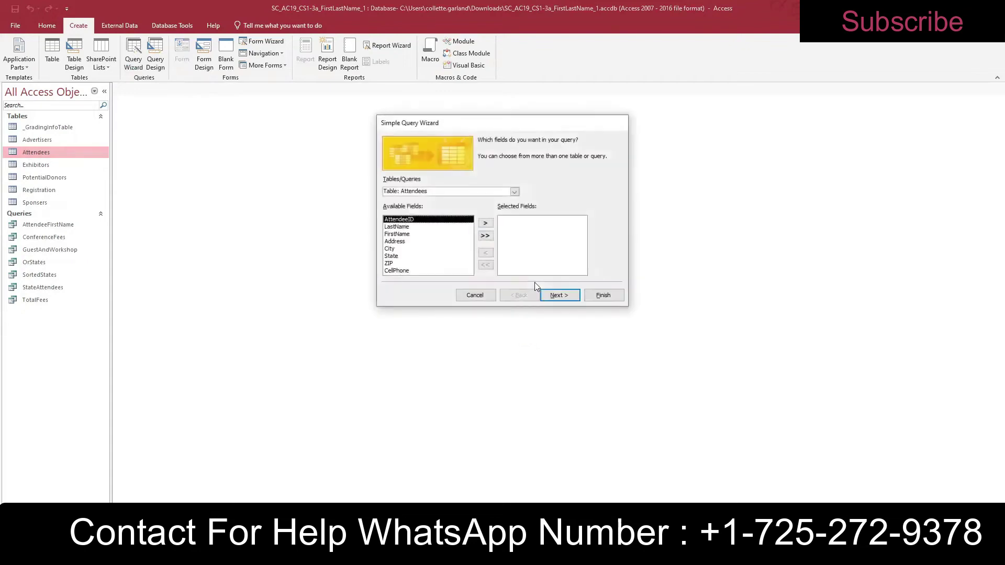
click(514, 193)
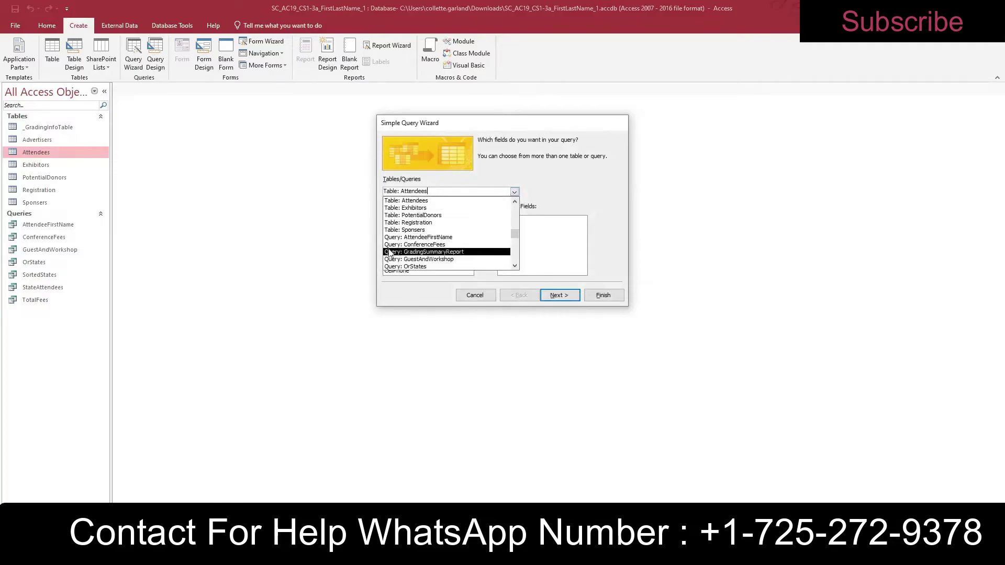
click(530, 193)
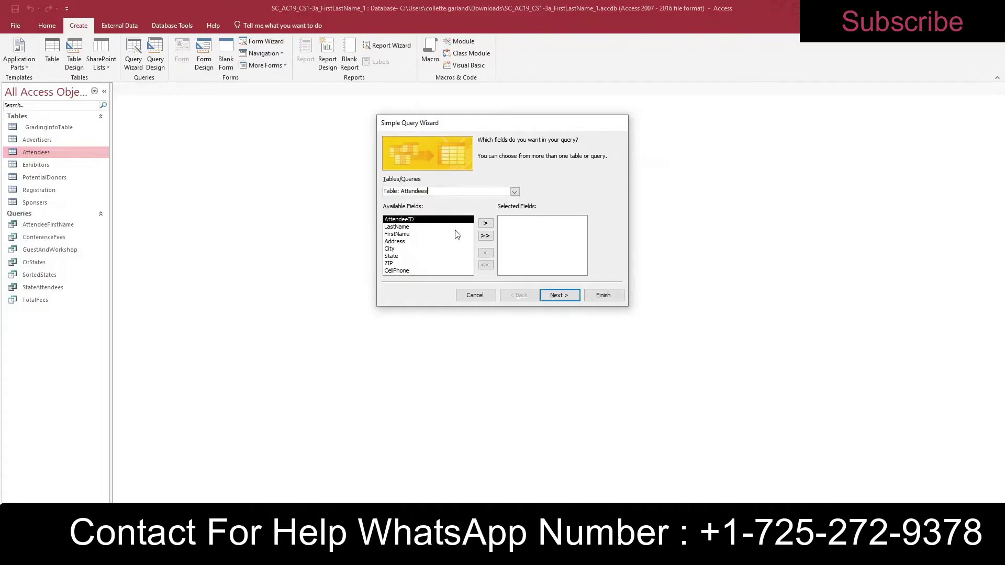
click(485, 224)
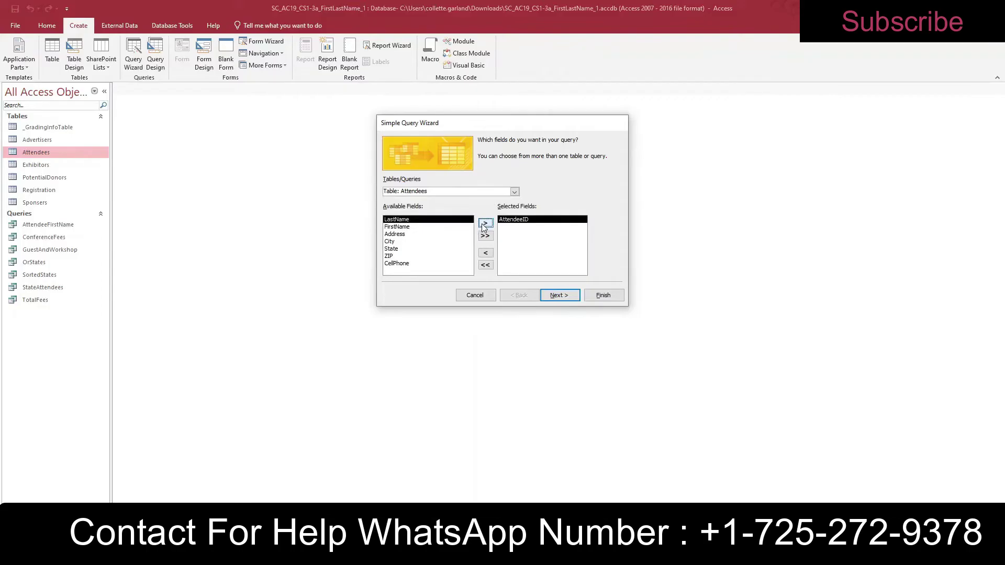
click(444, 226)
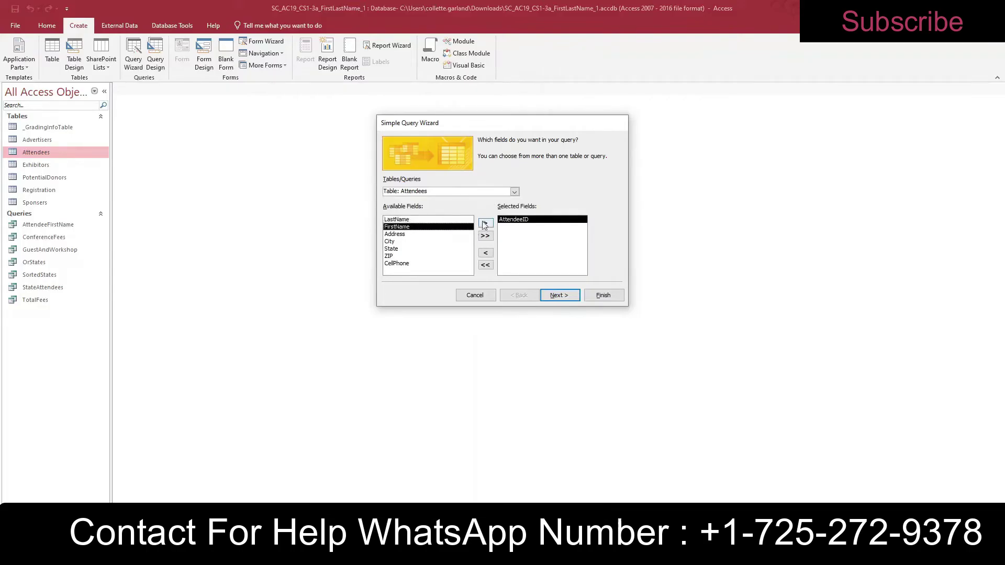
click(485, 224)
click(453, 219)
click(484, 224)
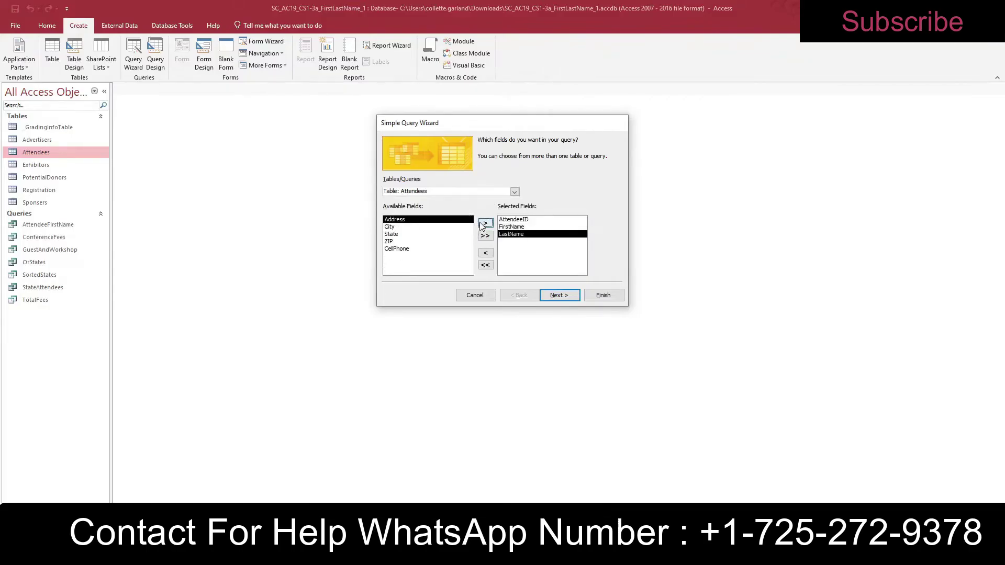
click(424, 249)
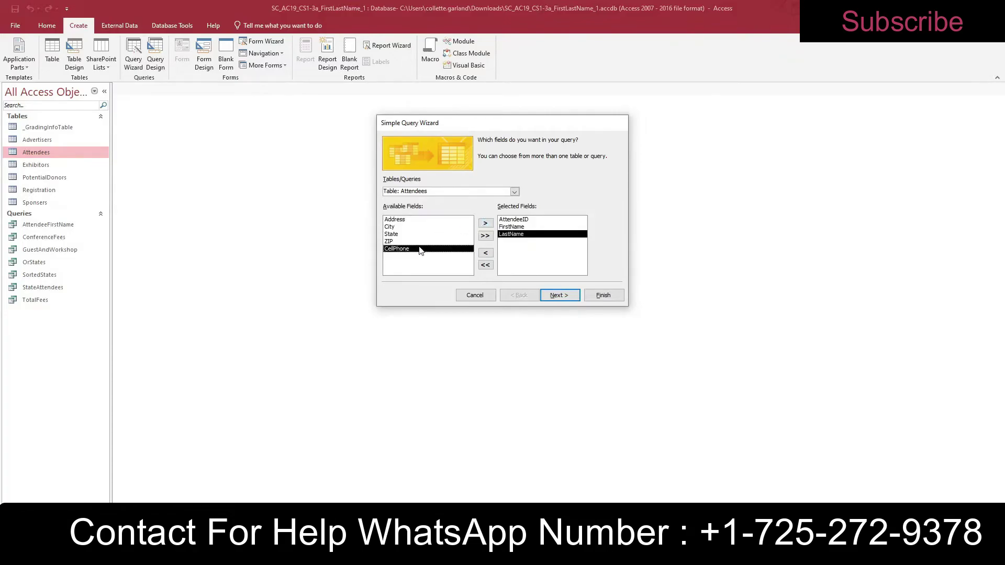
click(484, 224)
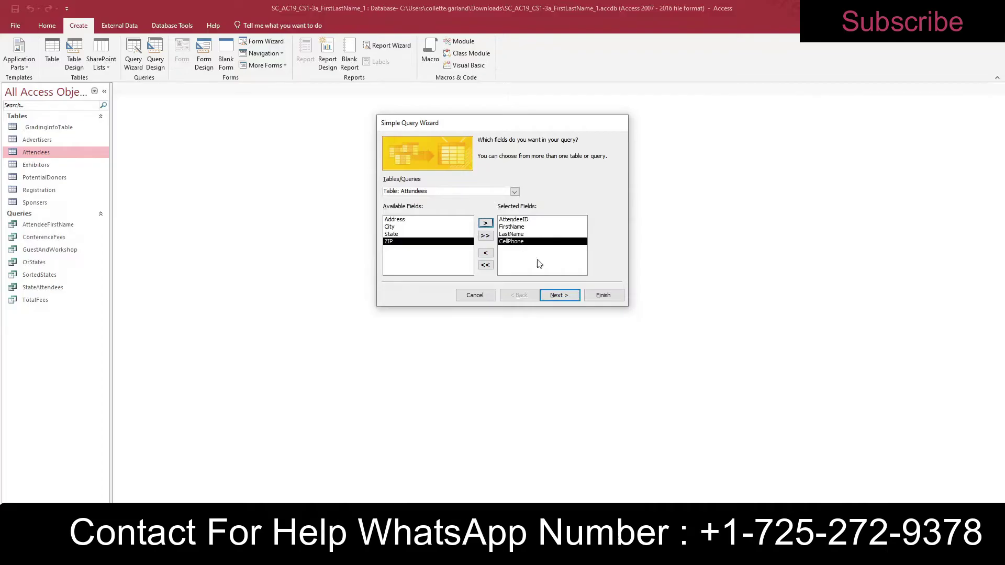
Step: Title the query AttendeeContactInfo, finish the wizard, and close the resulting datasheet
click(554, 296)
click(514, 155)
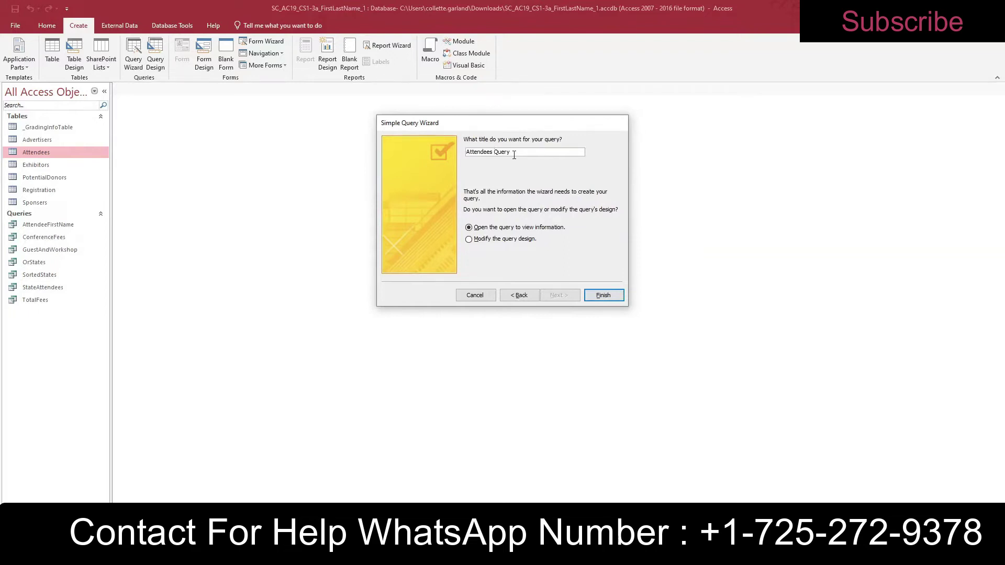
key(BackSpace)
key(BackSpace)
text(ContactInfo)
key(Delete)
key(Delete)
key(Delete)
key(Delete)
click(600, 294)
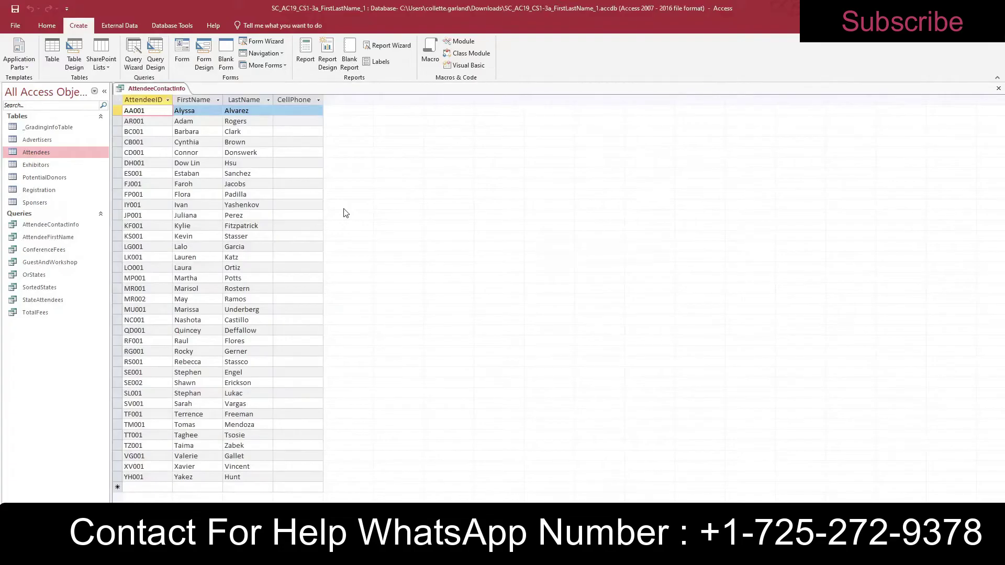
right_click(174, 89)
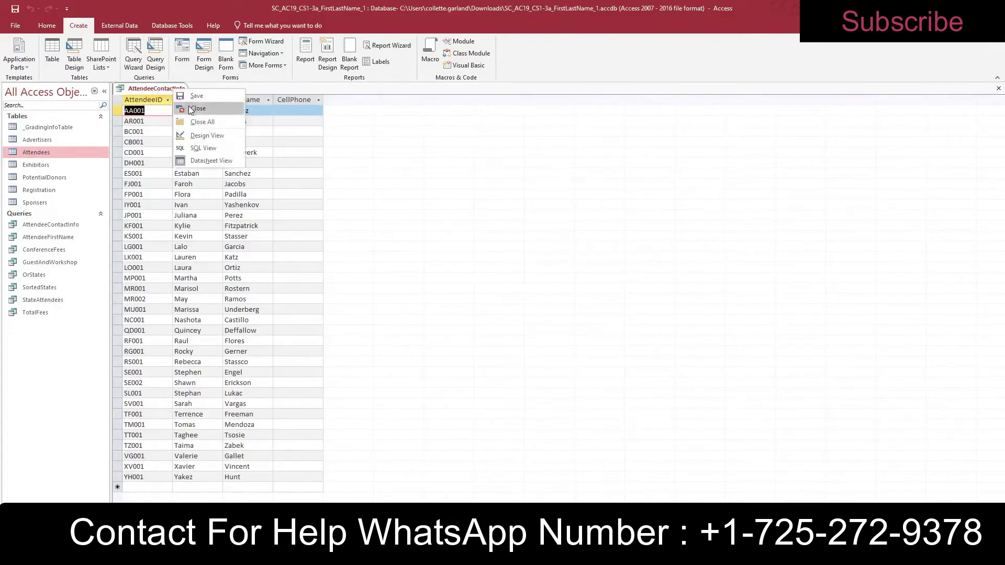
click(190, 110)
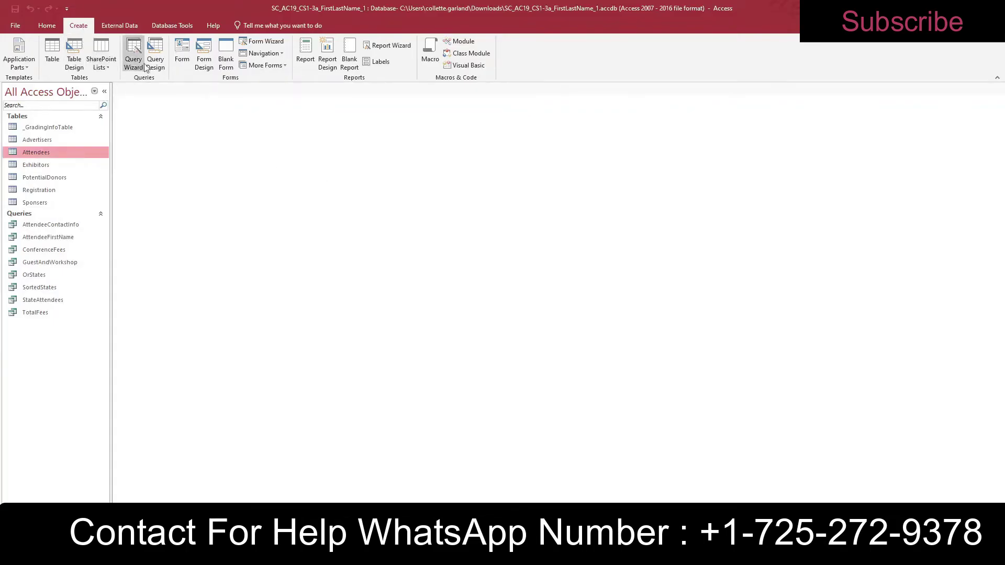
Step: Start a form with the Form Wizard using AdvertiserID, AdvertiserName and Cost from the Advertisers table
click(272, 42)
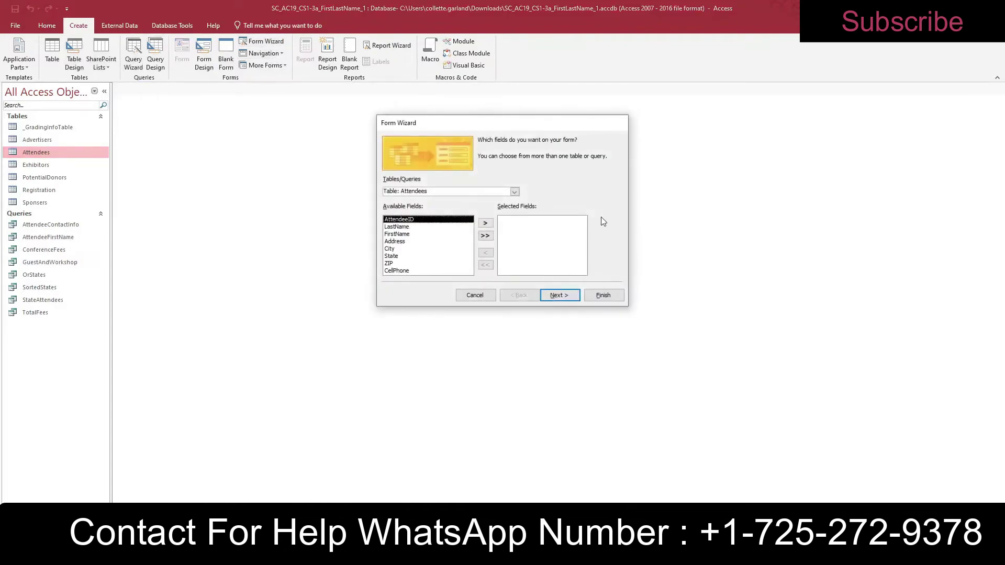
click(514, 192)
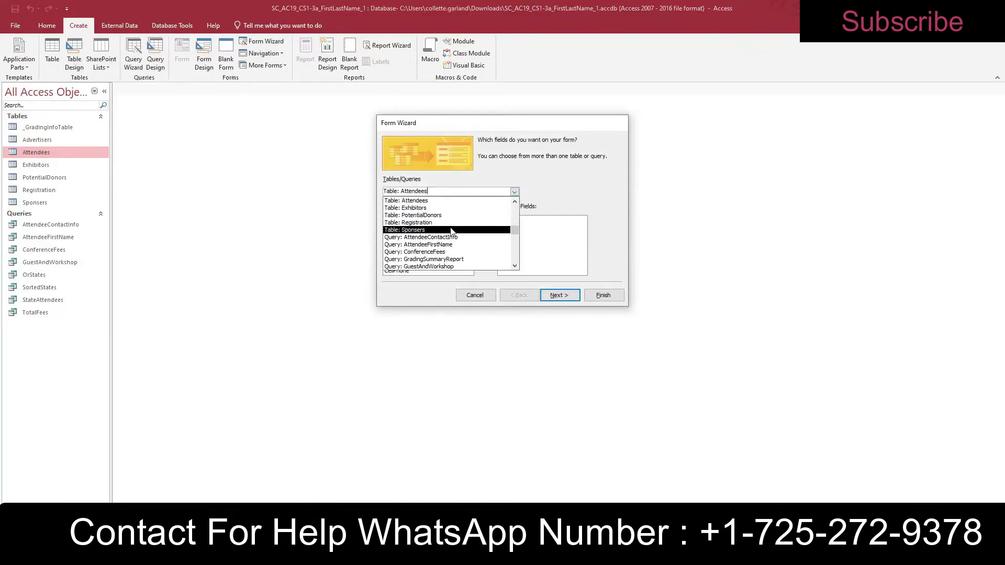
scroll(451, 225, up, 2)
click(465, 220)
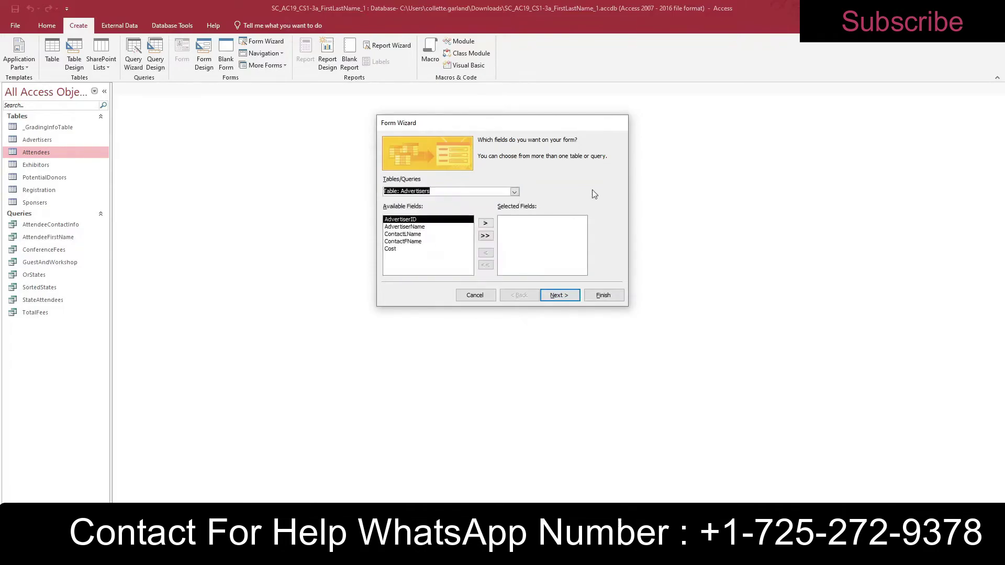
click(514, 193)
click(531, 187)
click(486, 223)
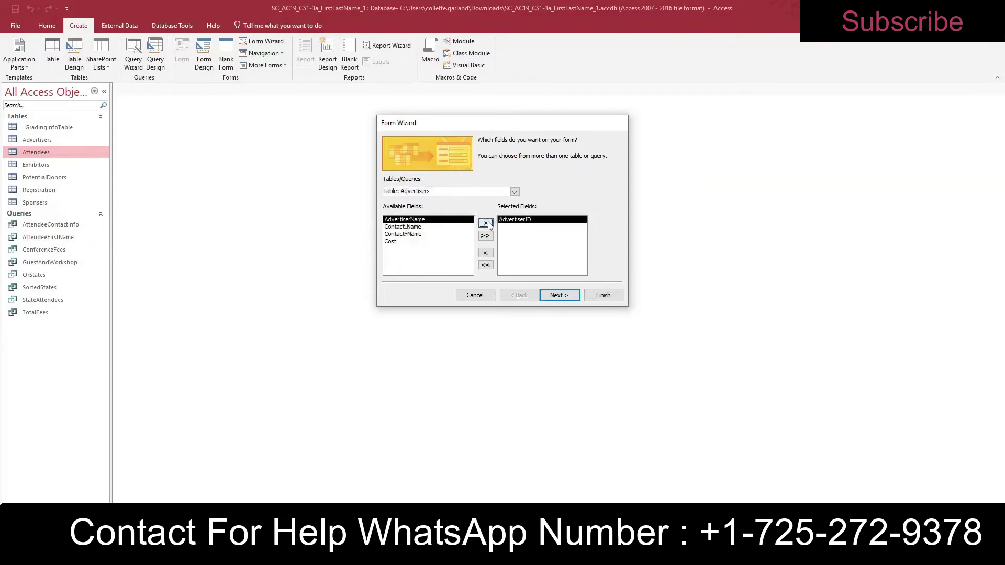
click(486, 223)
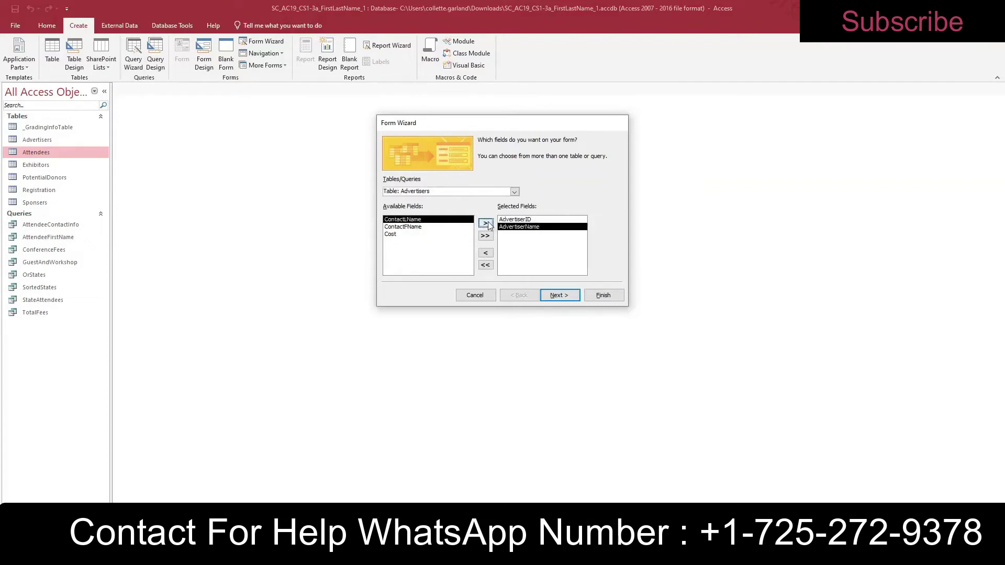
click(405, 235)
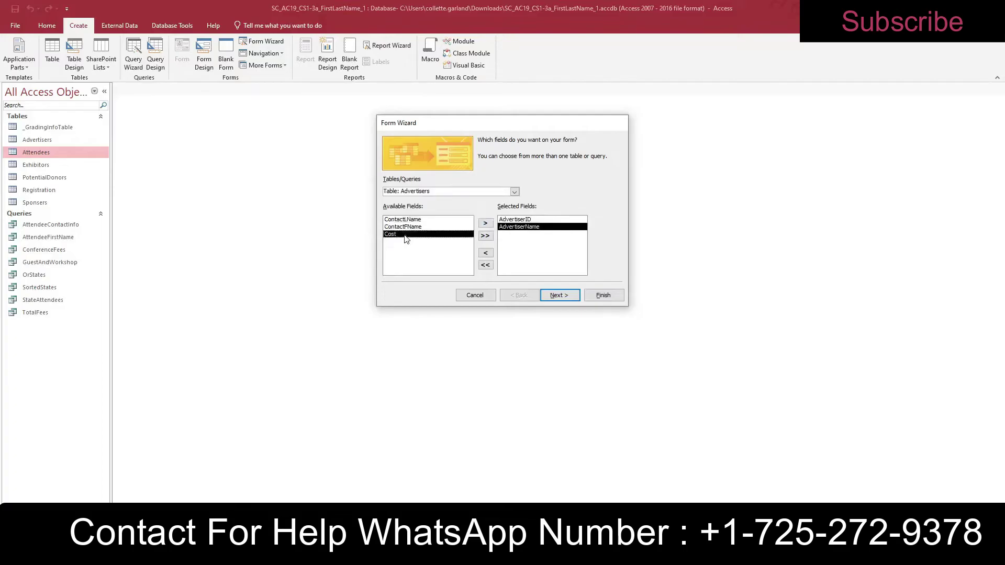
click(486, 224)
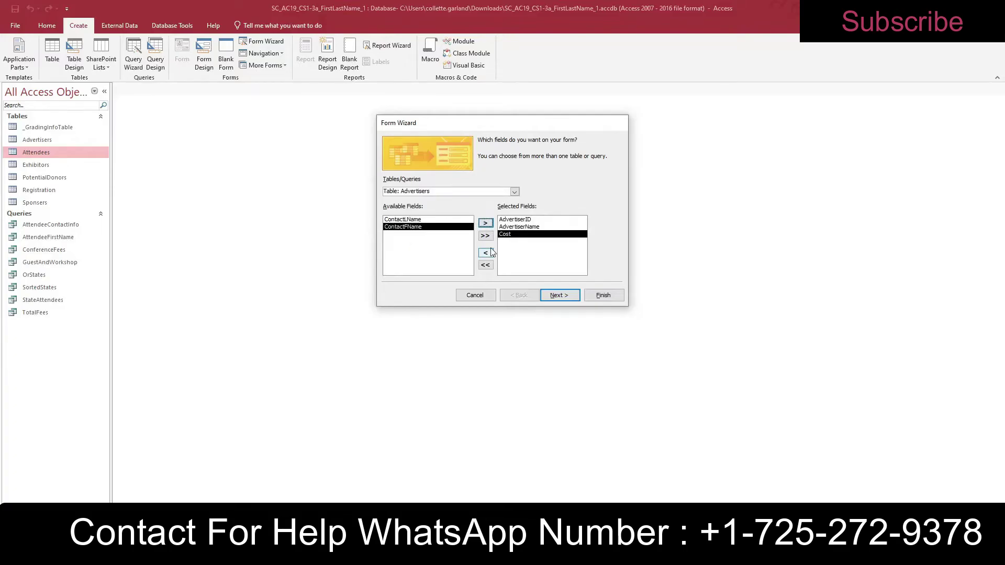
Step: Keep the default form layout, title the form AdvertiserCostData, and finish the wizard
click(559, 295)
click(557, 294)
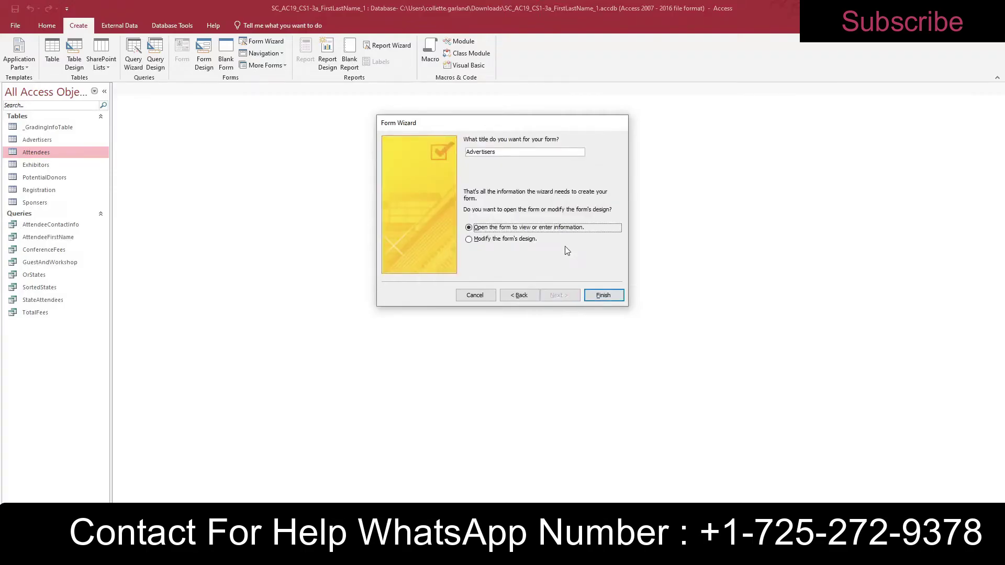
click(500, 152)
key(BackSpace)
text(CostData)
click(607, 296)
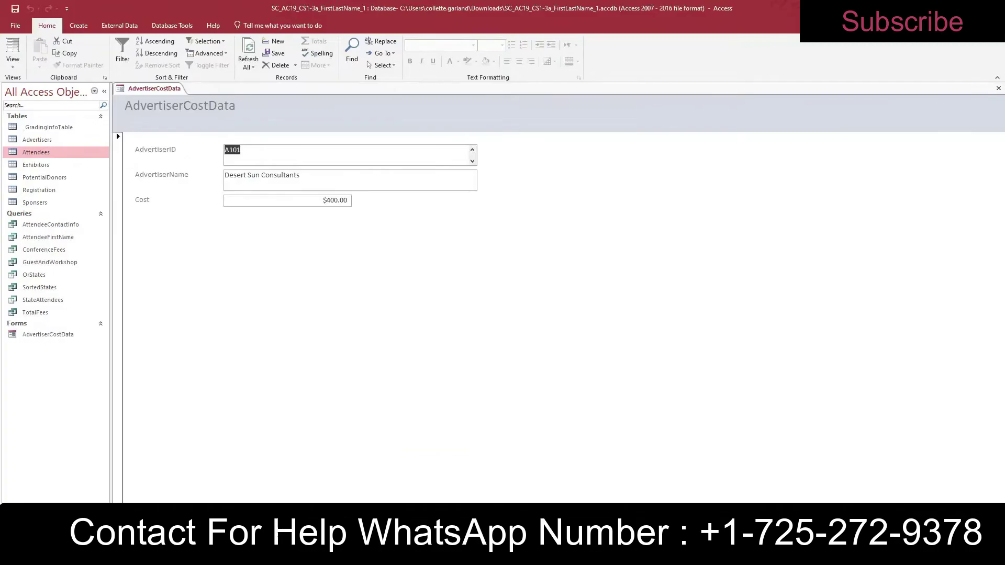
Step: Page through the advertiser records in the AdvertiserCostData form and close the form
key(Page_Down)
key(Page_Down)
key(Page_Down)
key(Page_Down)
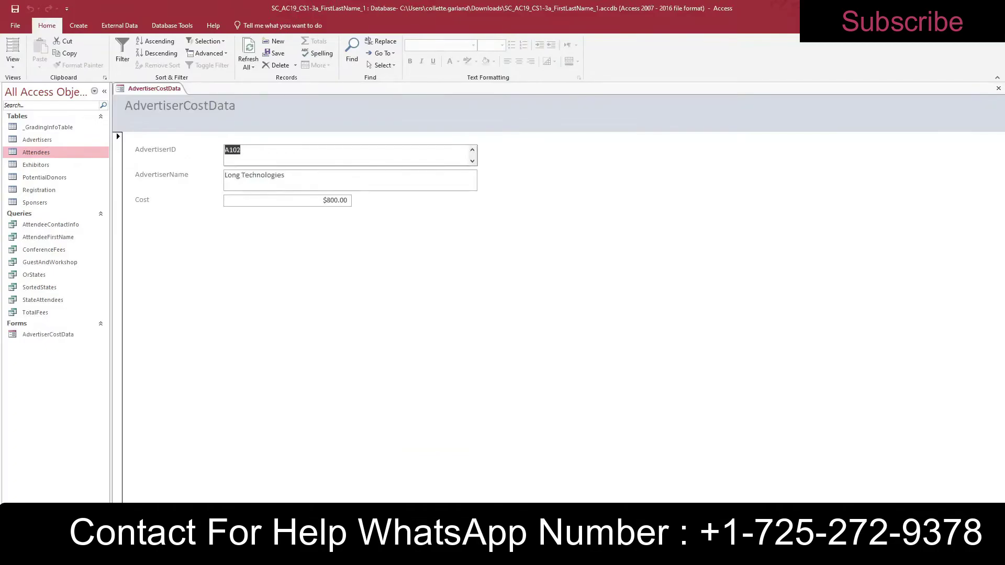
right_click(152, 90)
click(170, 110)
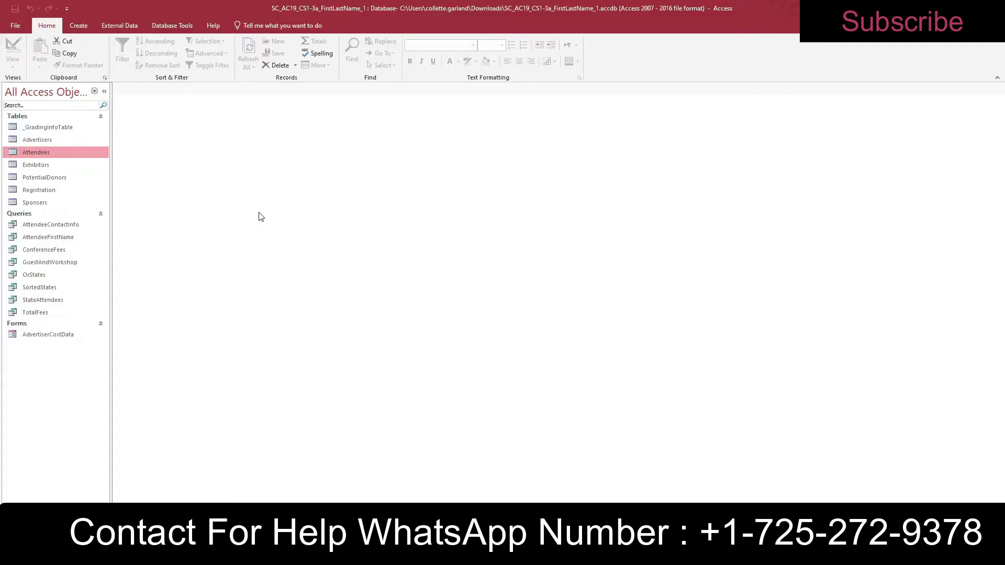
Step: Start a report with the Report Wizard using LastName, FirstName, City and State from the Attendees table, without grouping levels
click(79, 25)
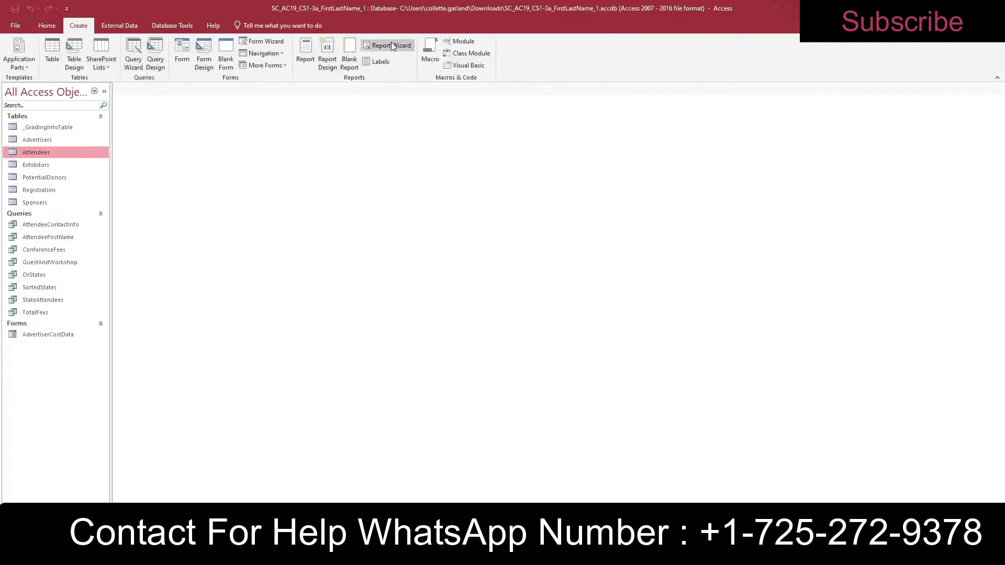
click(393, 46)
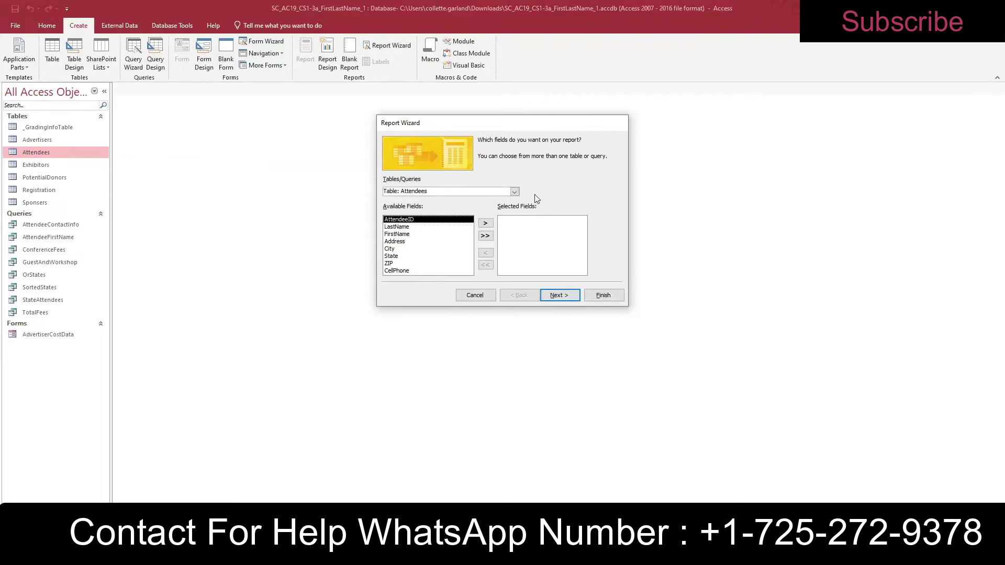
click(425, 227)
click(485, 223)
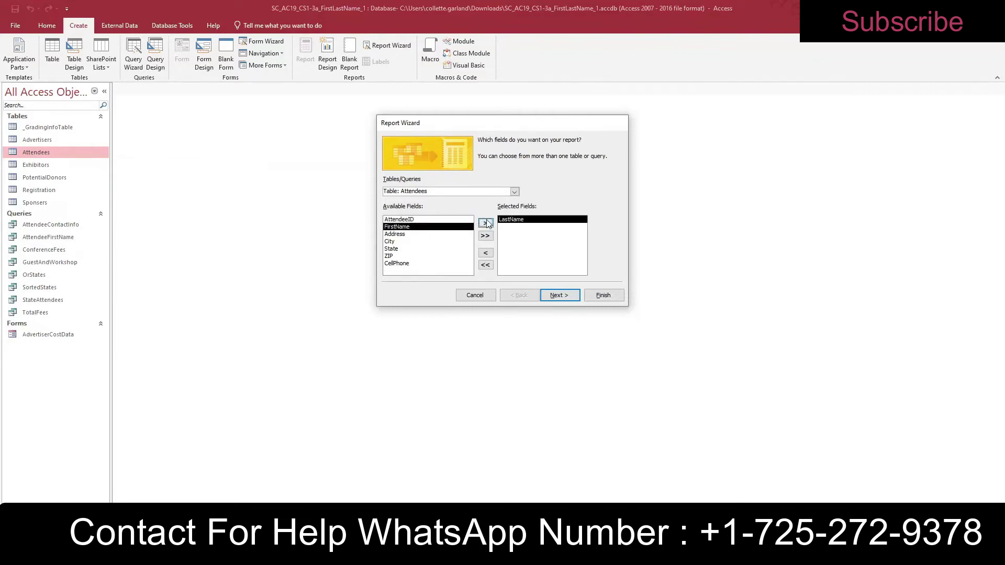
click(485, 222)
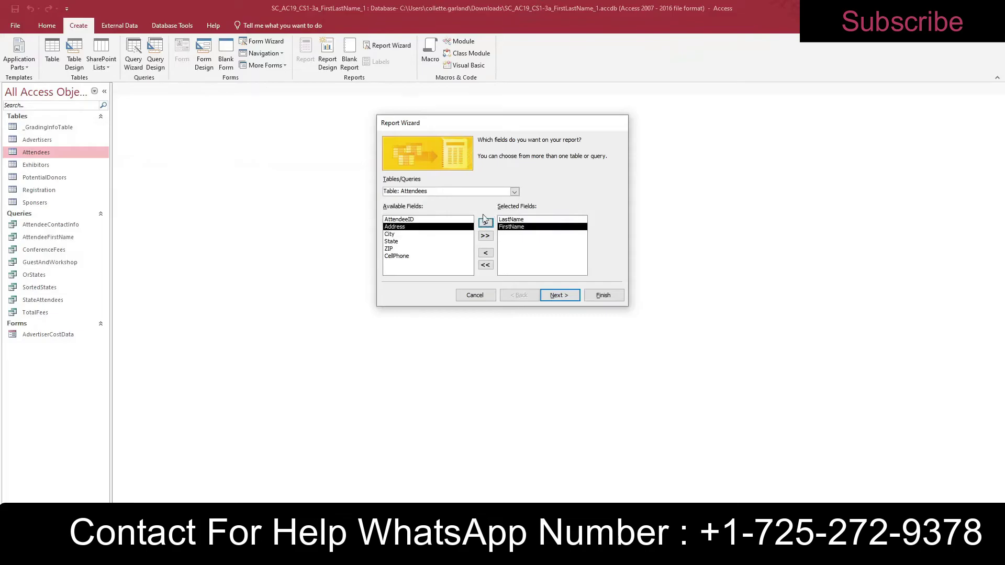
click(394, 234)
click(485, 222)
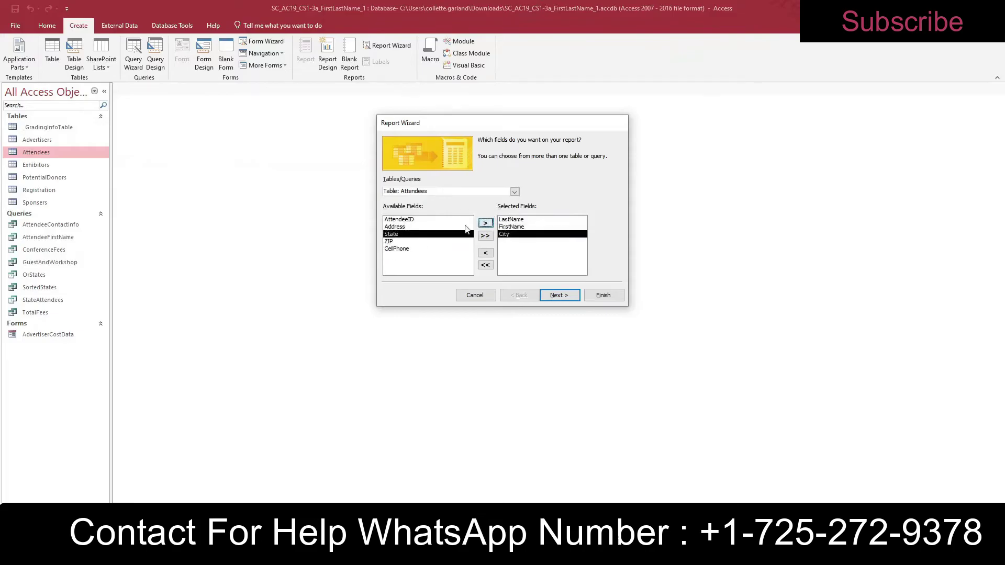
click(485, 223)
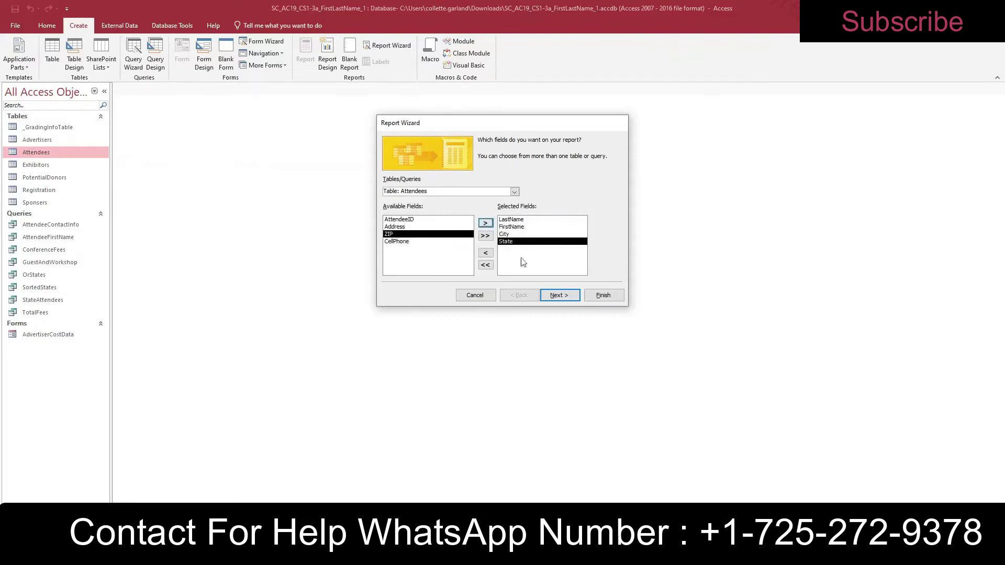
click(551, 296)
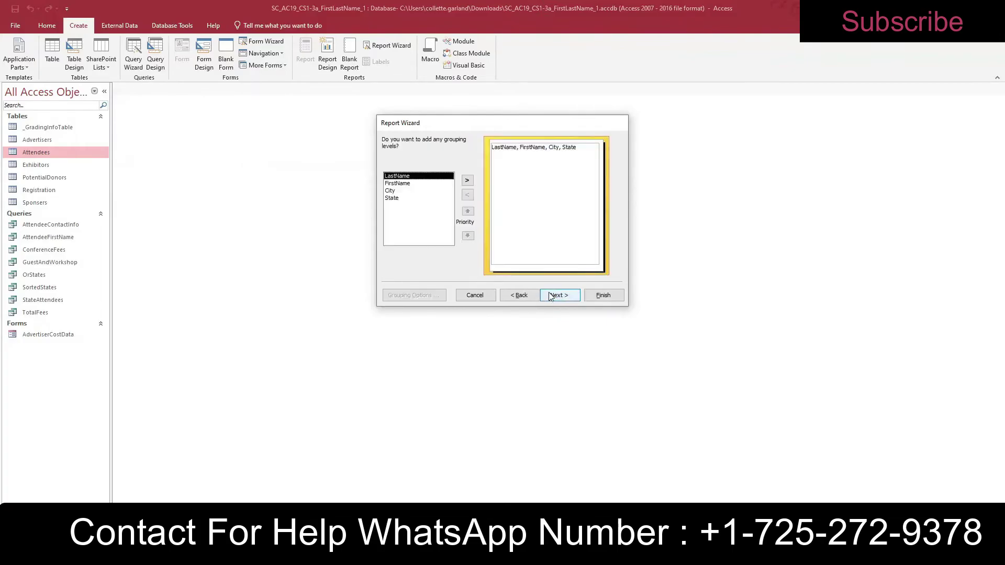
click(550, 297)
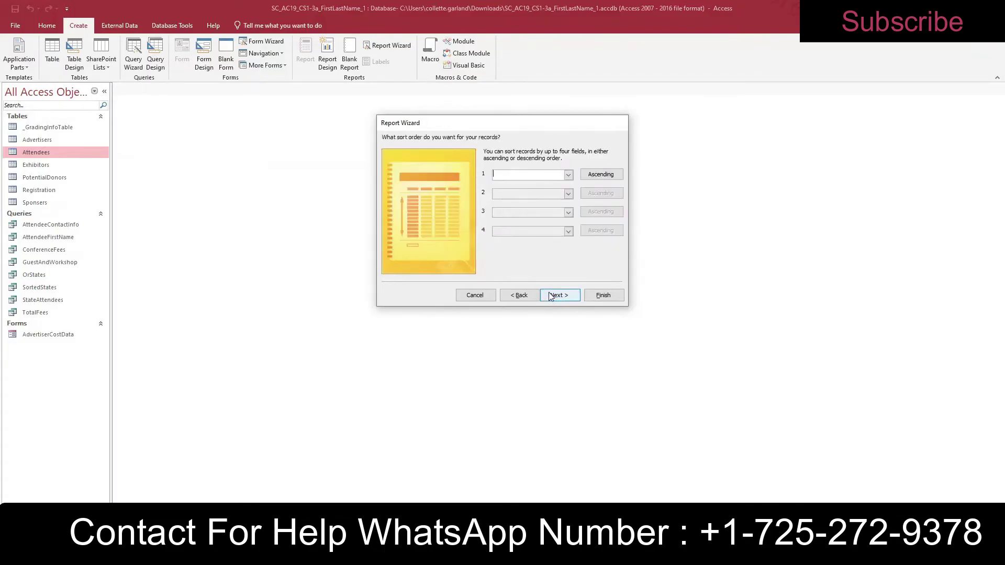
Step: Sort the report records by LastName in ascending order and keep the tabular layout in portrait orientation
click(568, 175)
click(540, 193)
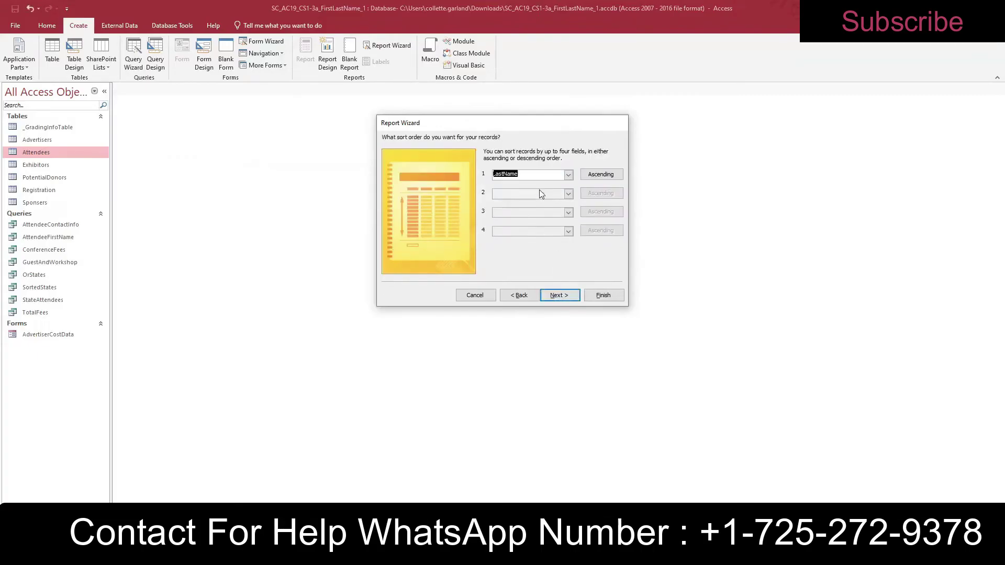
click(558, 296)
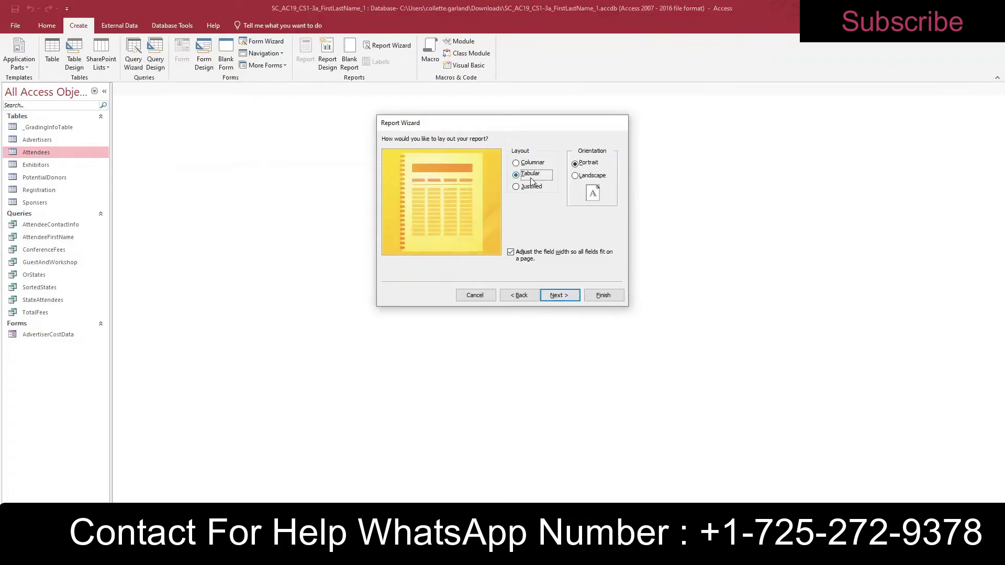
click(569, 298)
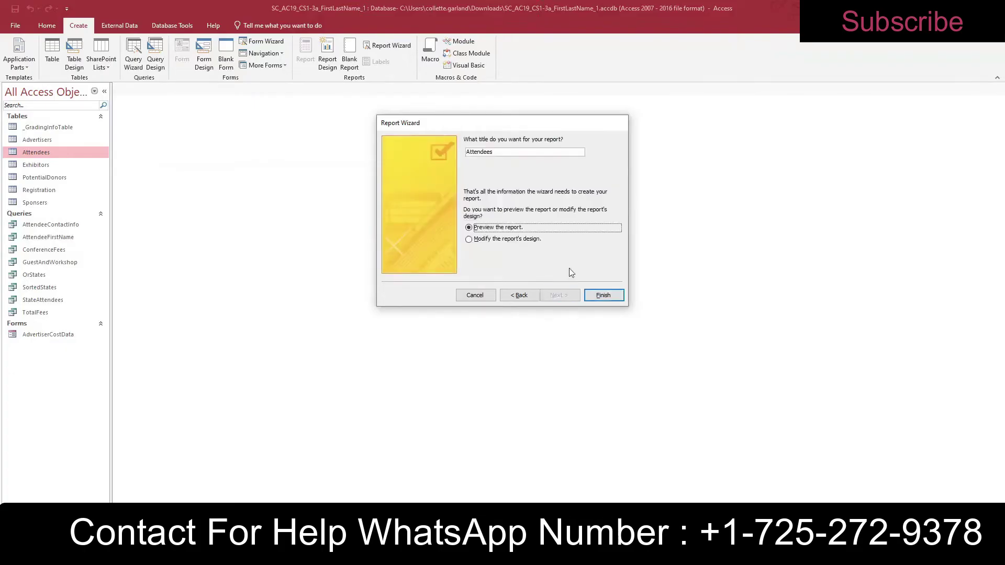
Step: Title the report AttendeeLocations and finish the wizard with the report preview
click(506, 154)
key(BackSpace)
text(Locations)
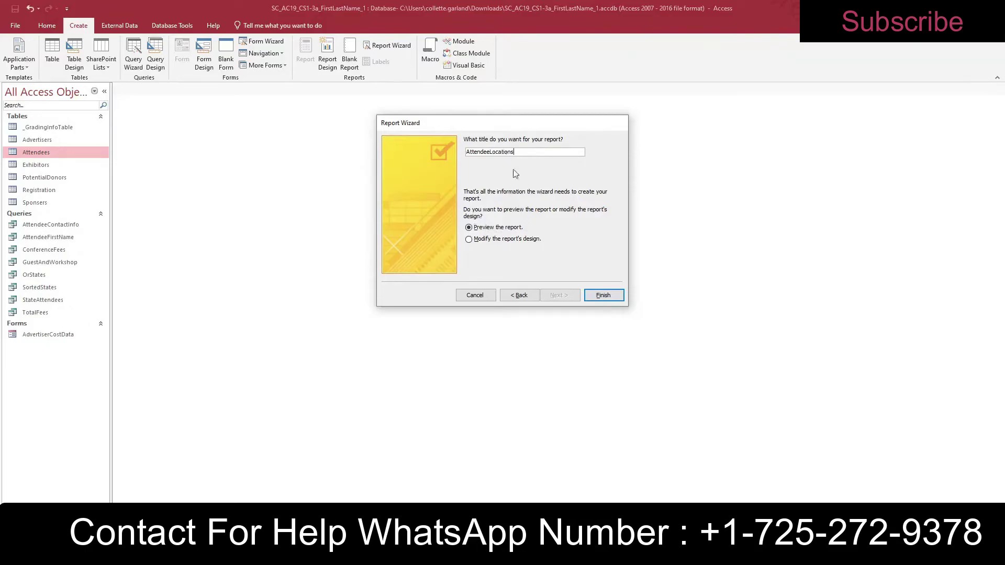
click(606, 298)
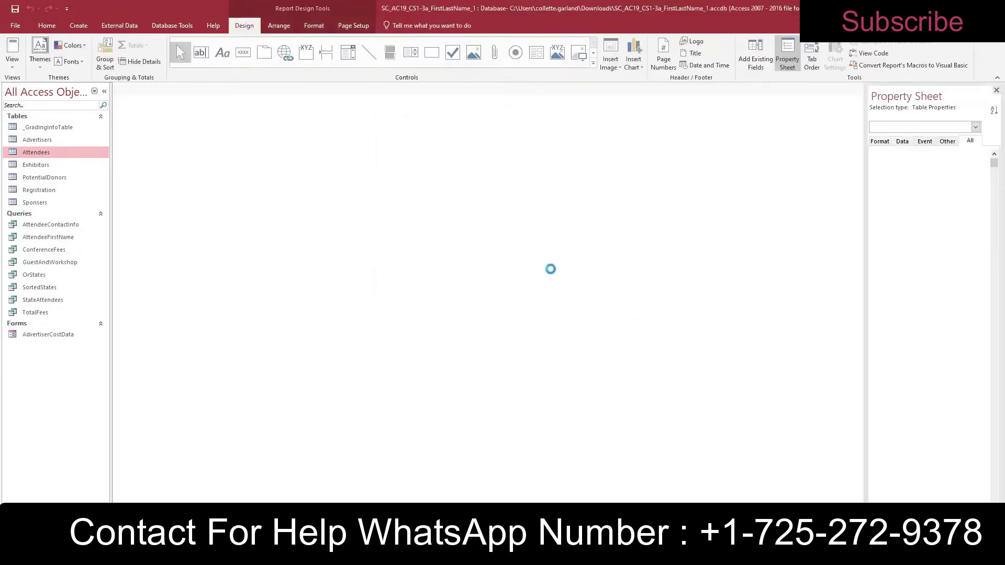
Step: Look over the AttendeeLocations report in the print preview and close it
scroll(464, 290, down, 5)
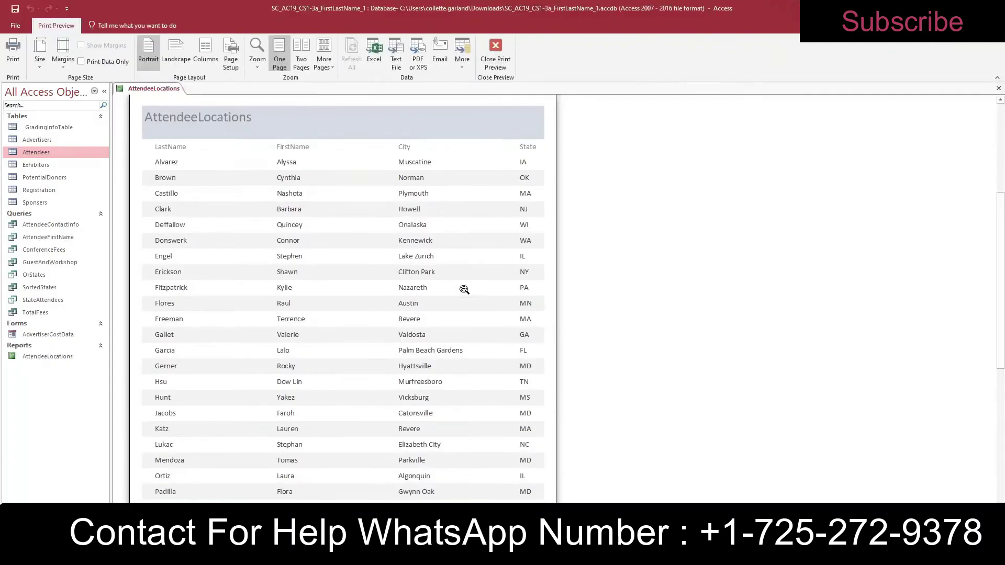
scroll(461, 290, up, 5)
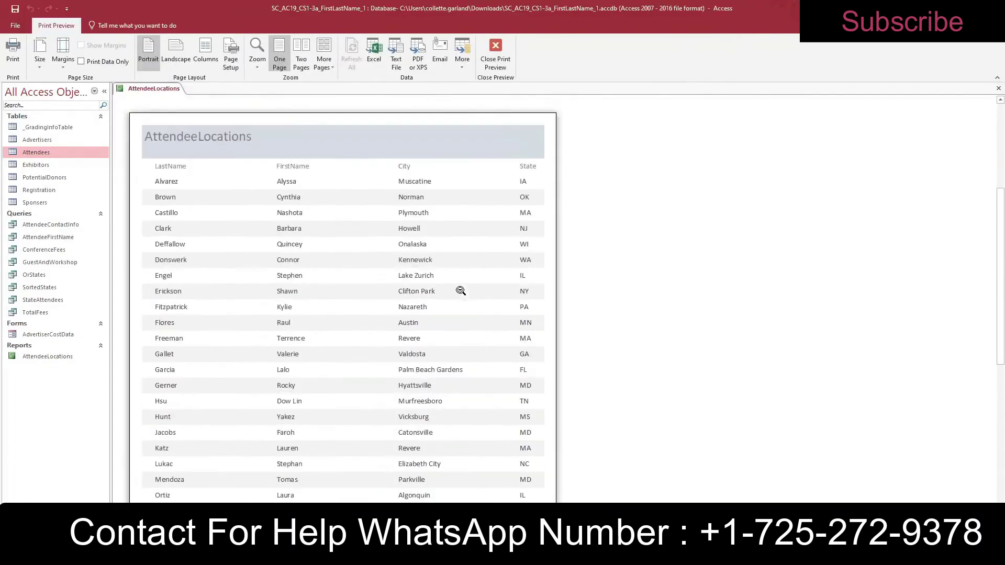
right_click(160, 90)
click(173, 107)
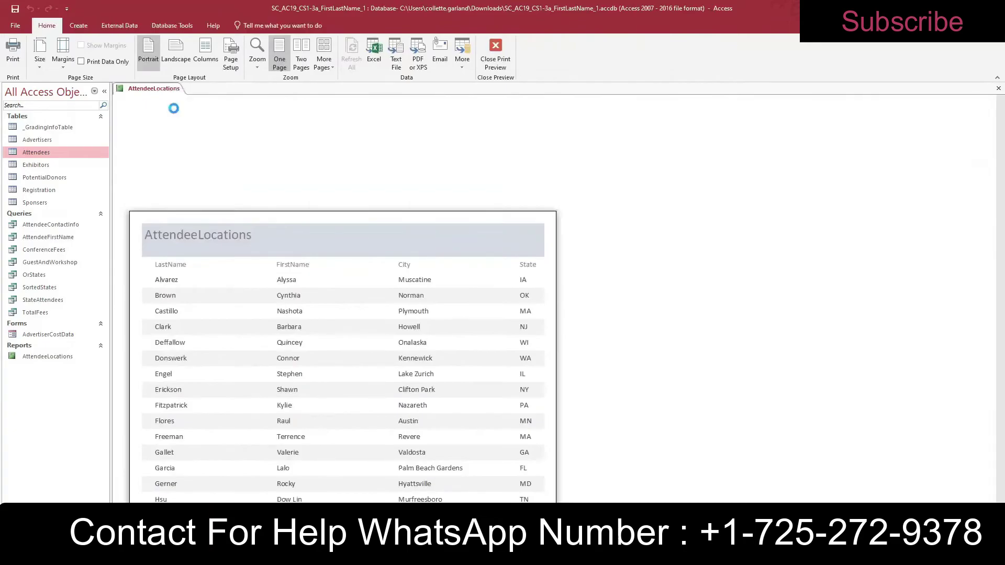
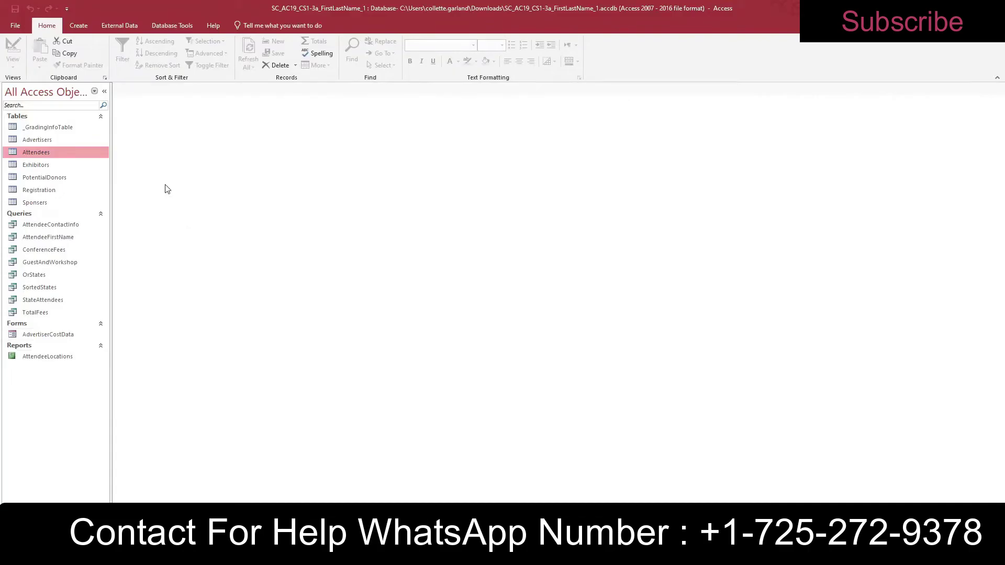
Step: Create a new query in Design view based on the Attendees table
click(87, 31)
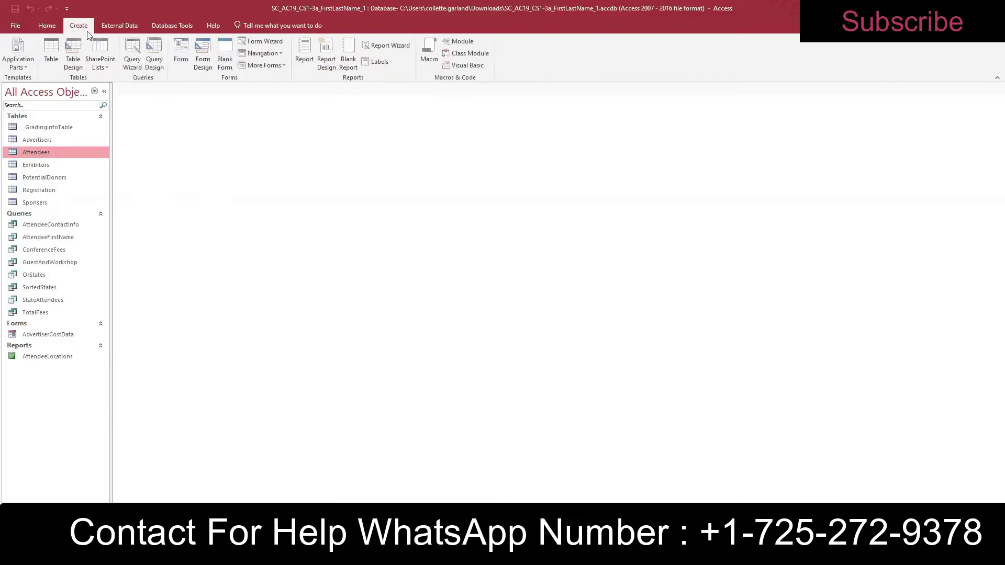
click(160, 68)
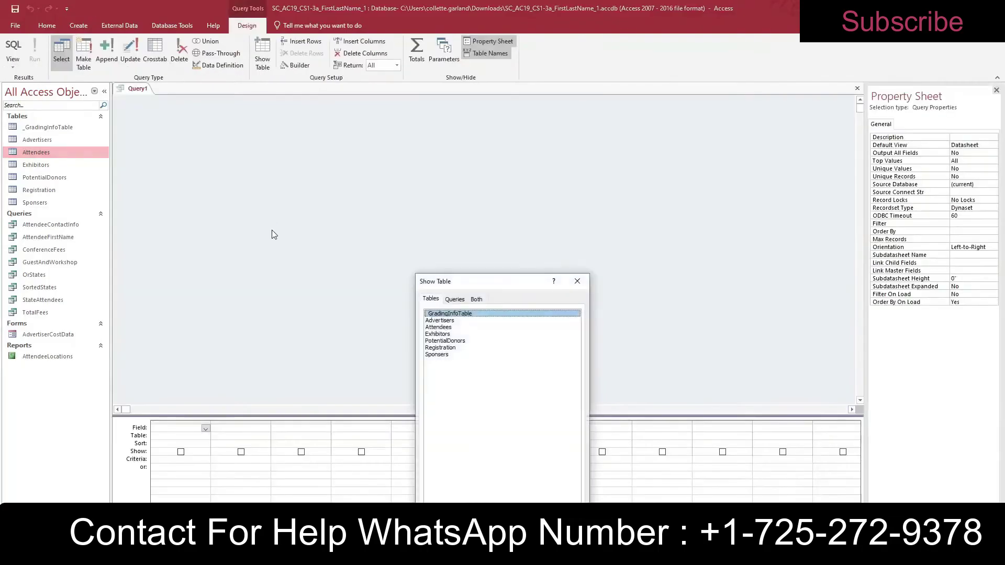
click(439, 330)
double_click(440, 327)
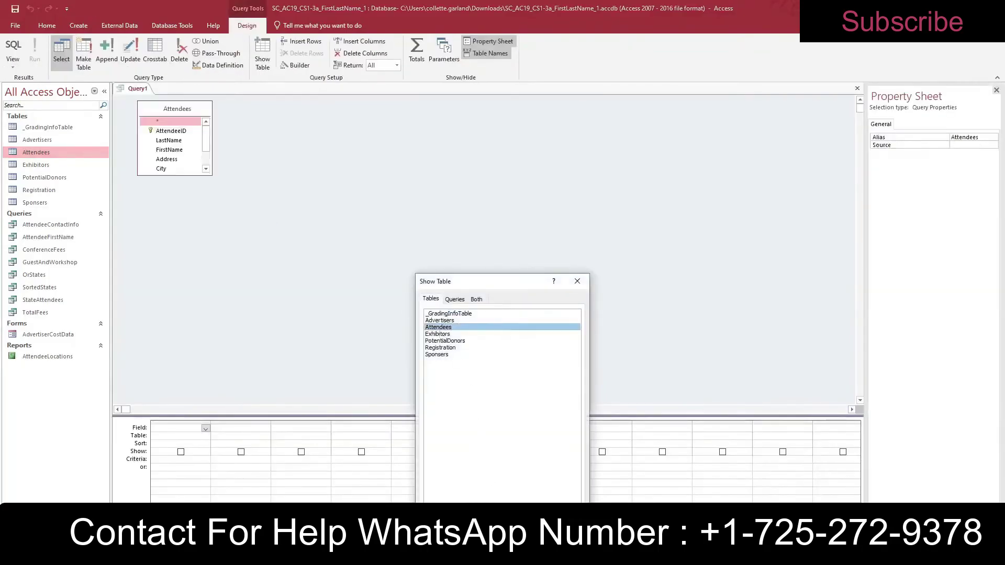
click(577, 283)
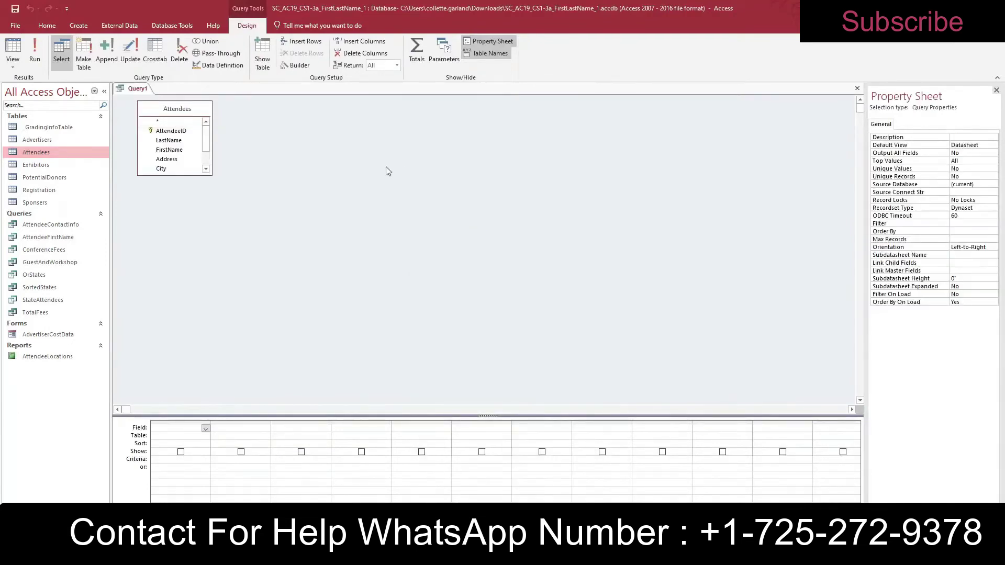
Step: Add the LastName, FirstName, City and State fields from the Attendees table to the query grid
double_click(172, 141)
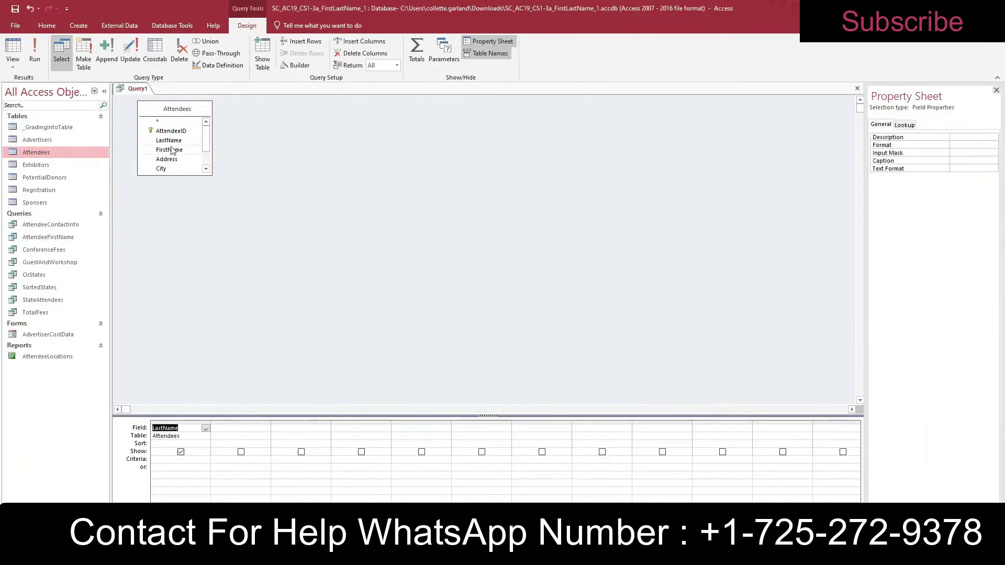
double_click(172, 150)
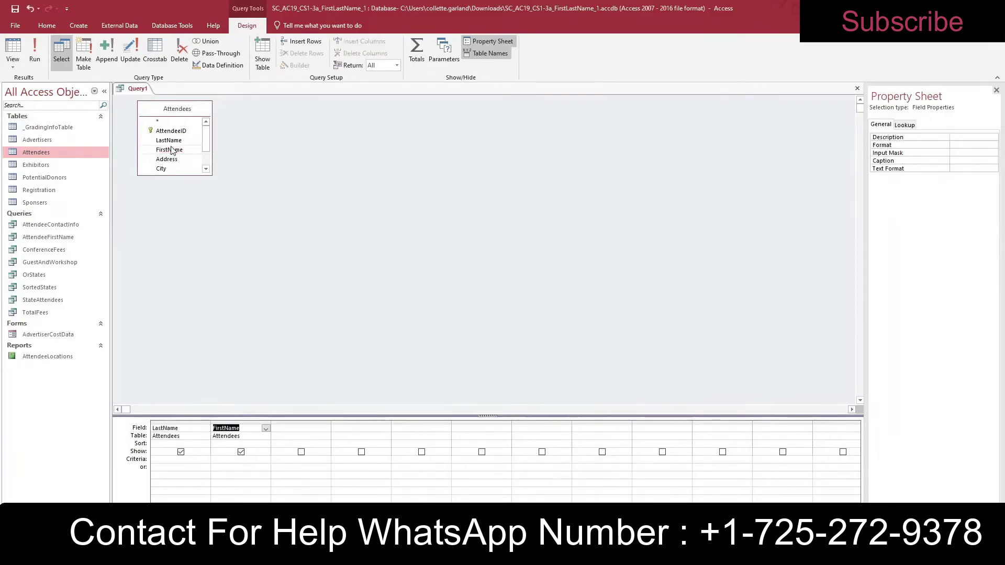
double_click(170, 169)
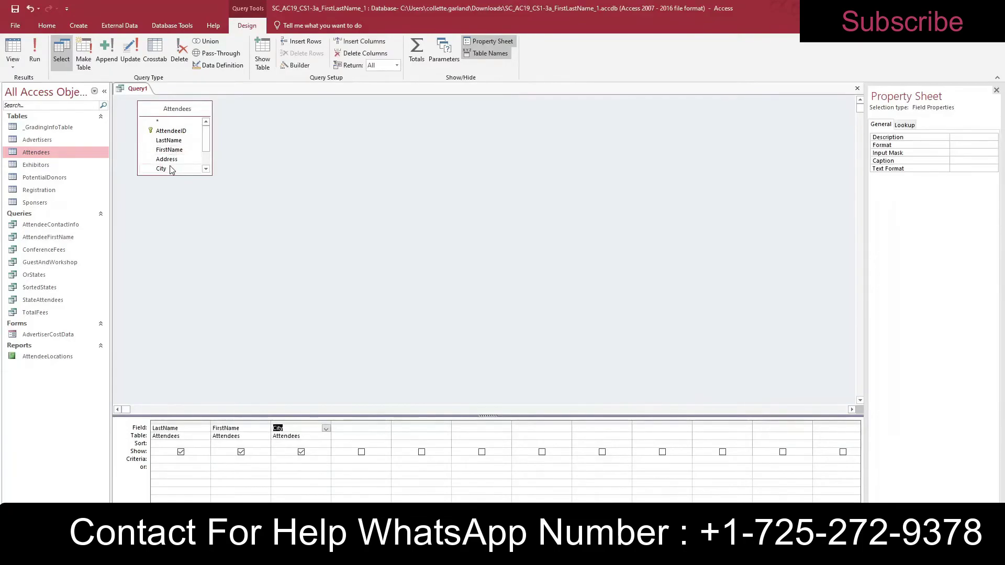
scroll(204, 163, down, 1)
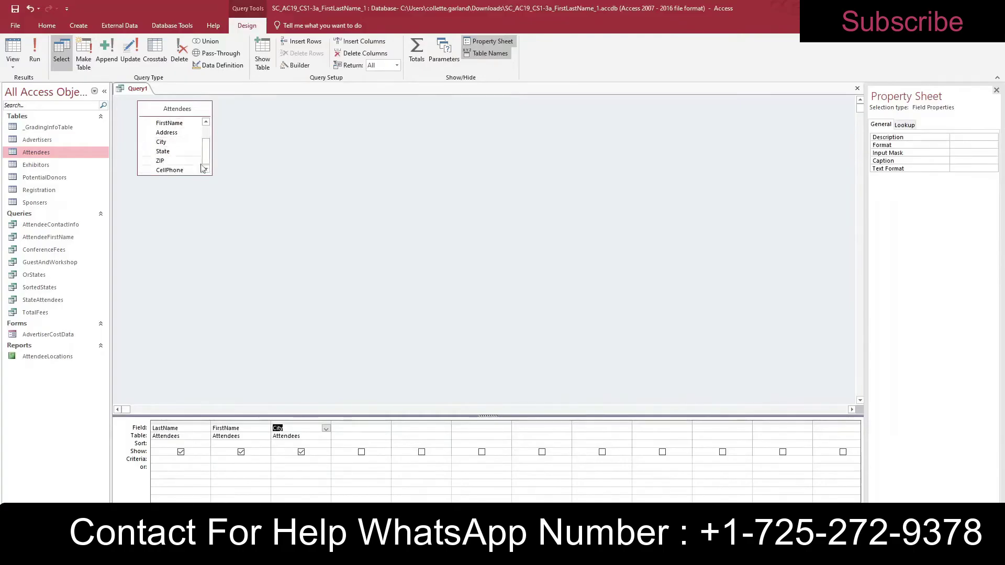
double_click(164, 151)
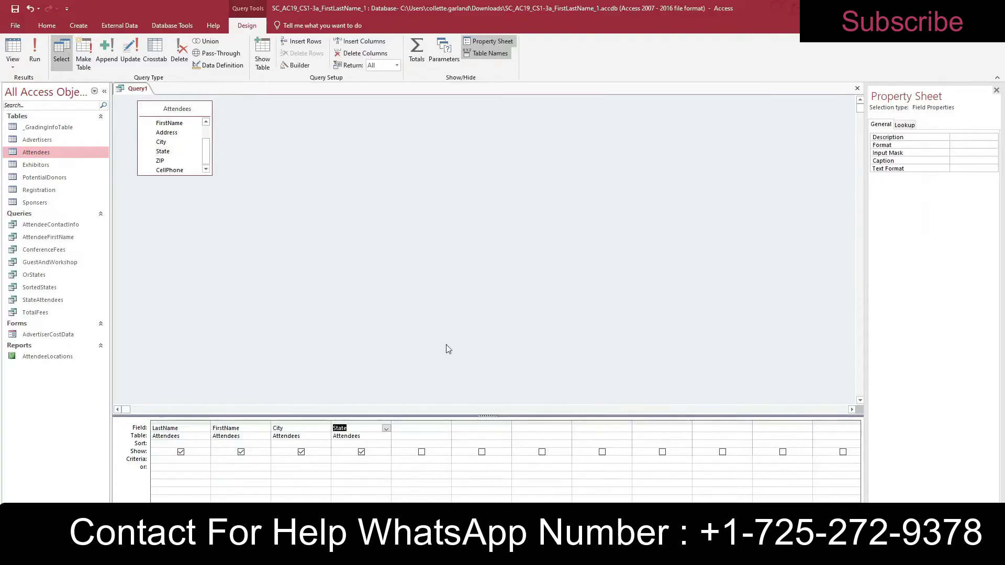
Step: Sort the query by LastName in ascending order and set the City criterion to Philadelphia
click(180, 445)
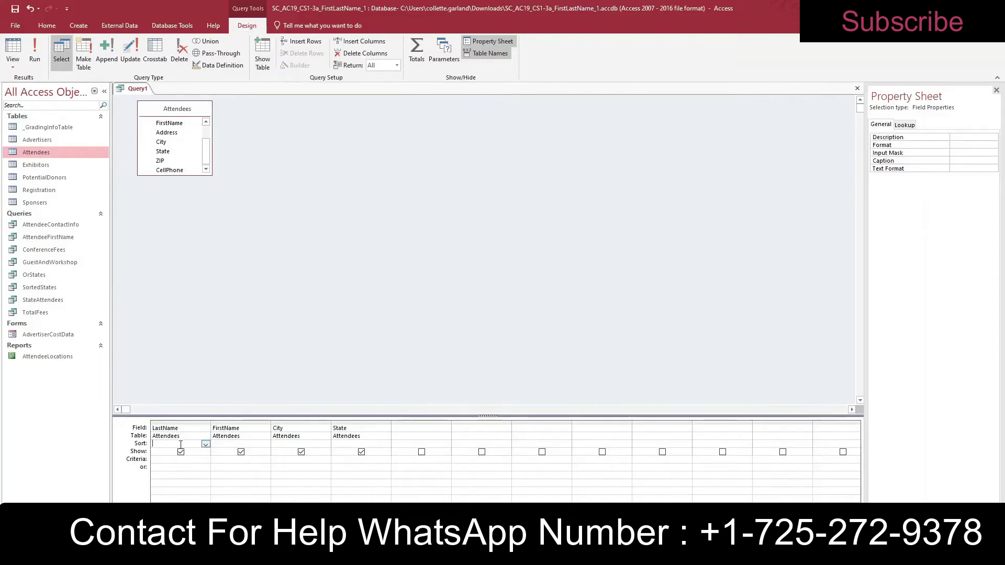
click(206, 444)
click(170, 451)
click(279, 460)
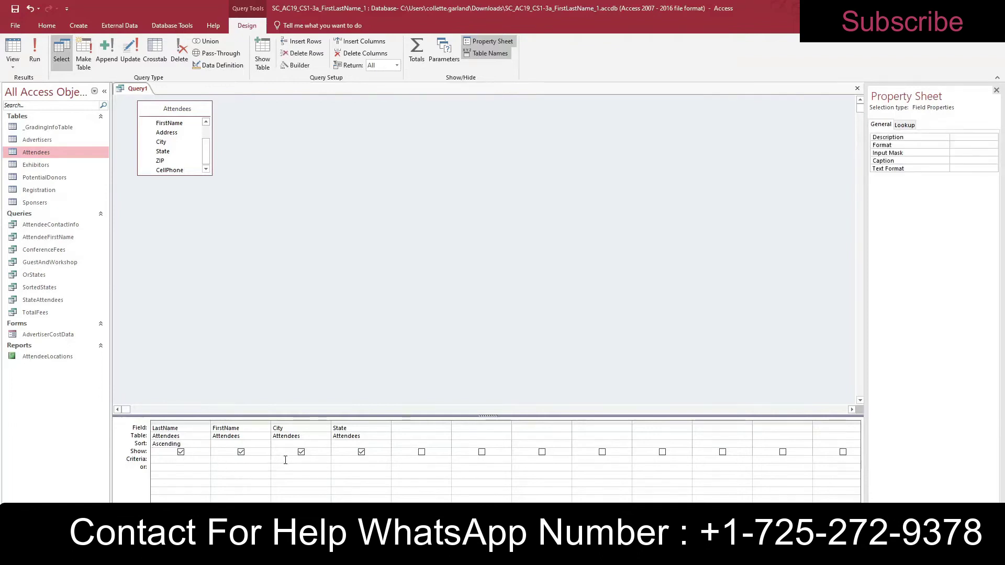
text(Philadelphia)
Step: Save the query as PhiladelphiaAttendees and close it
right_click(144, 91)
click(167, 94)
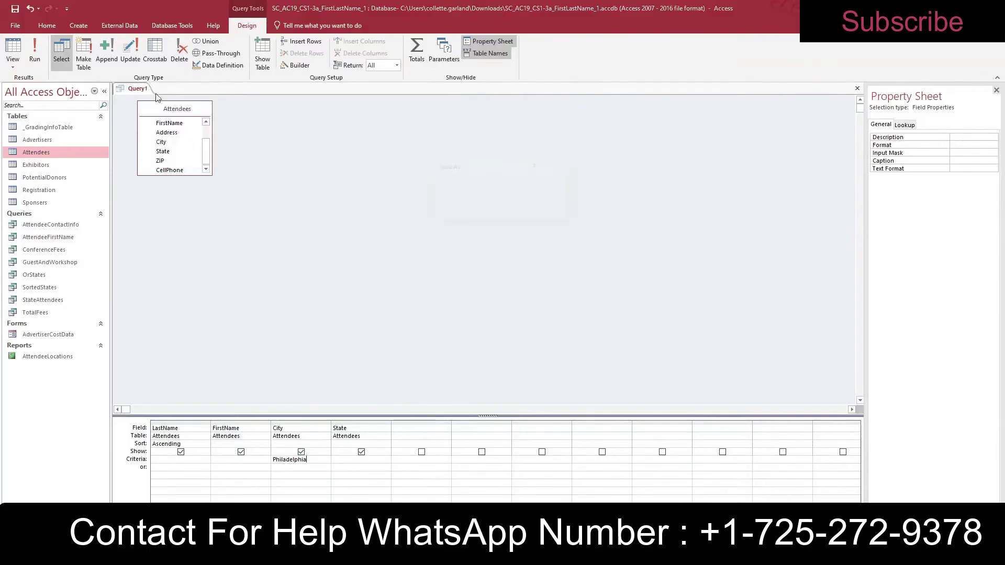
text(Philadelphia)
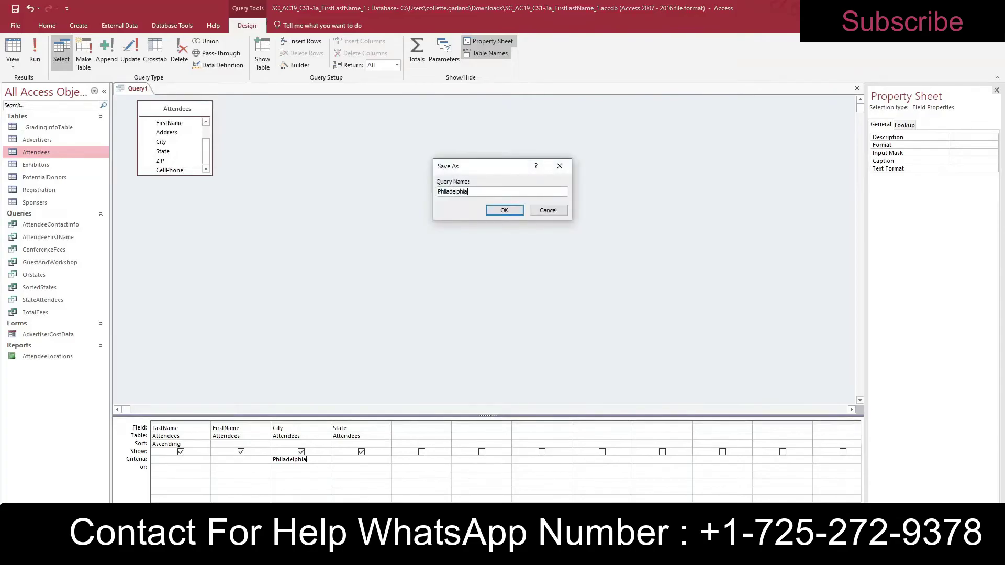
text(Attendees)
key(Return)
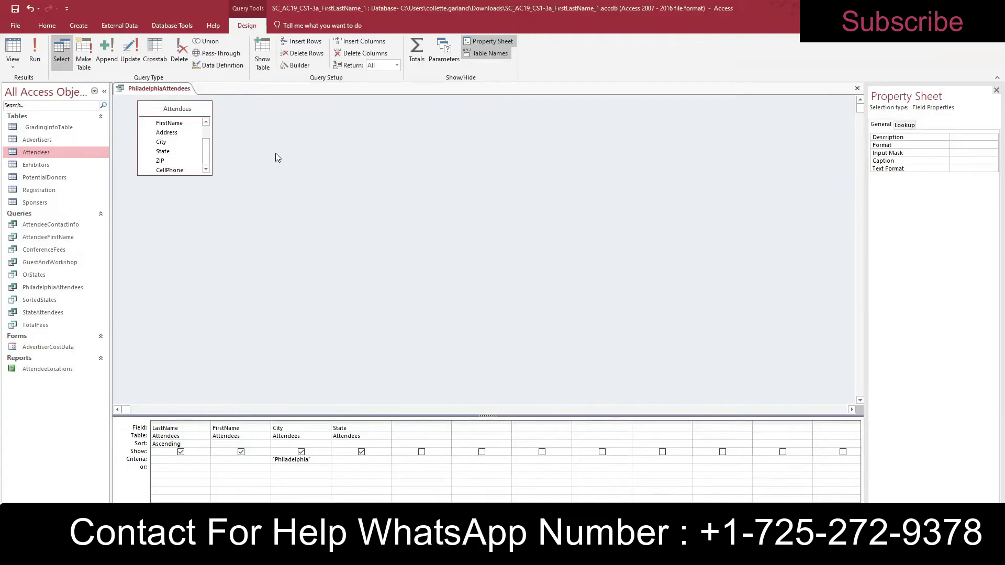
right_click(157, 91)
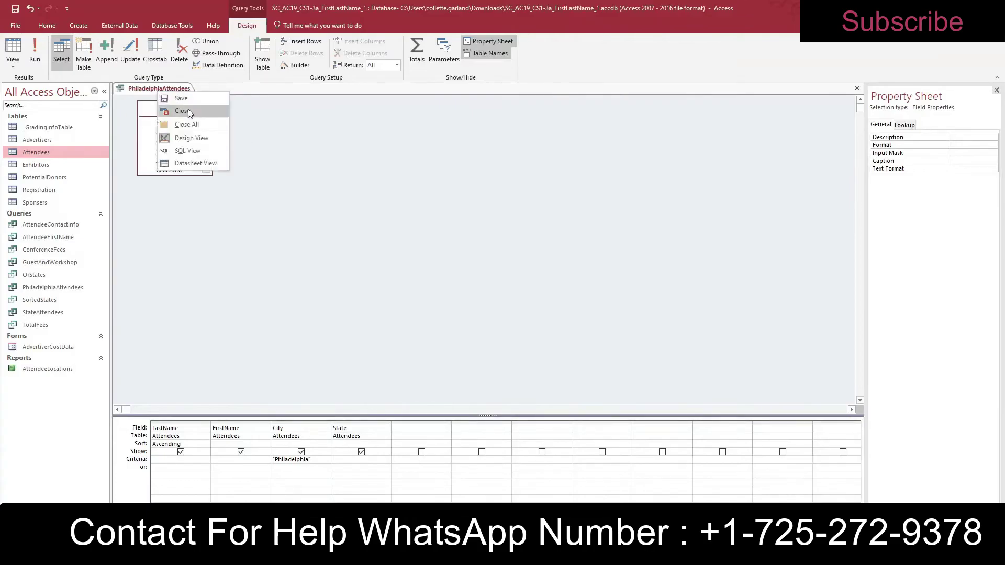
click(184, 110)
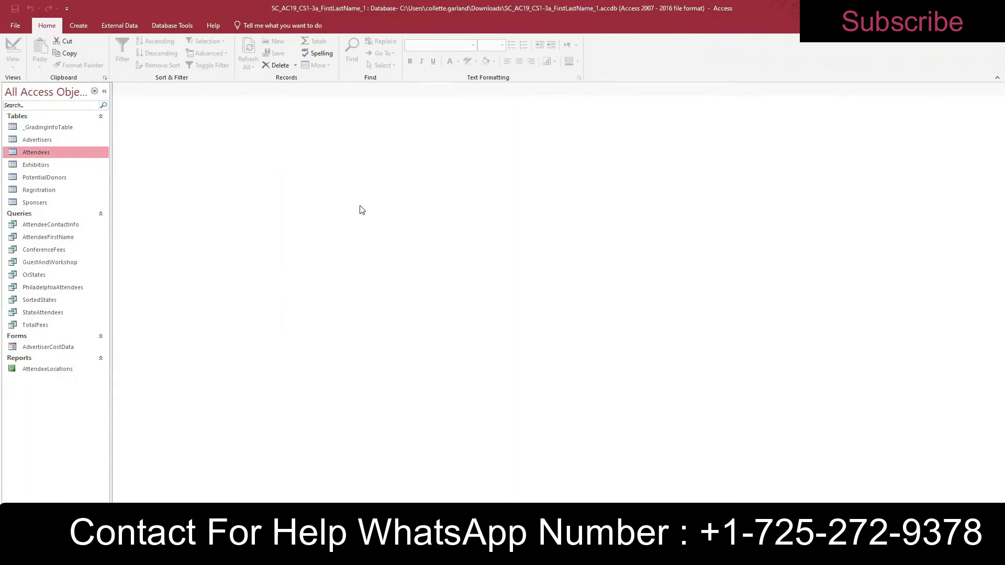
Step: In the design of the GuestAndWorkshop query, add the RegistrationFee field and place it between AttendeeID and GuestFee
right_click(59, 268)
click(78, 281)
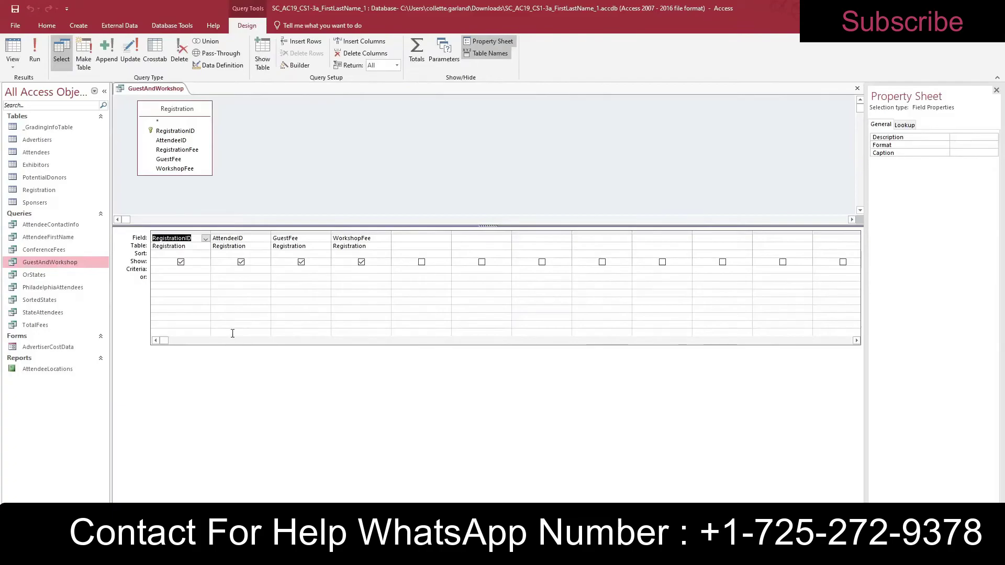
click(194, 151)
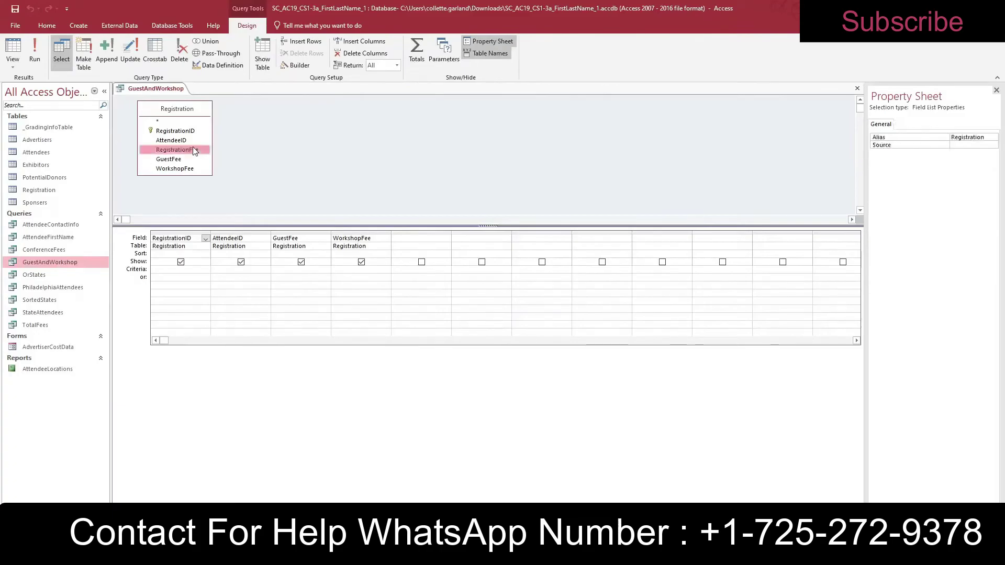
drag(194, 150, 419, 261)
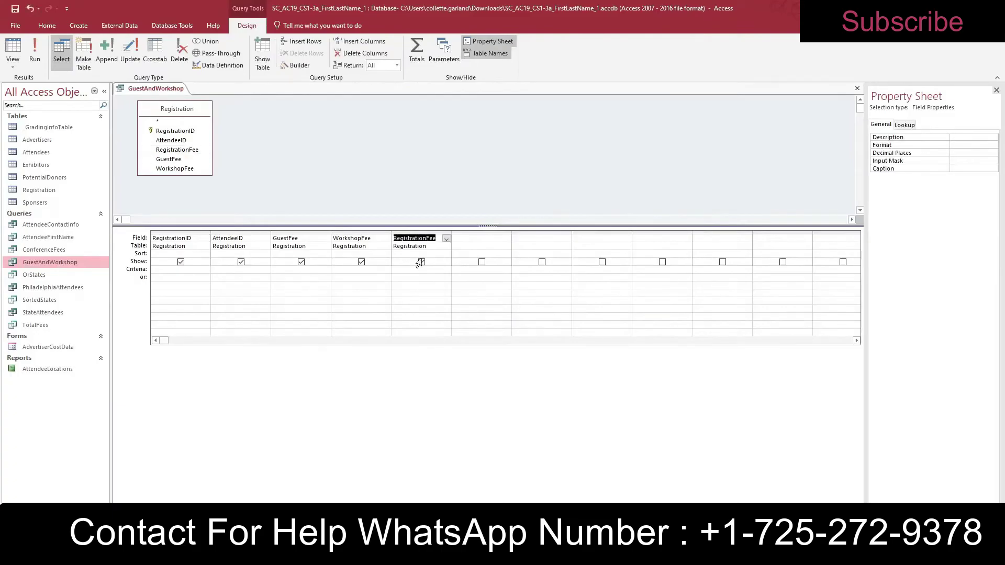
click(431, 231)
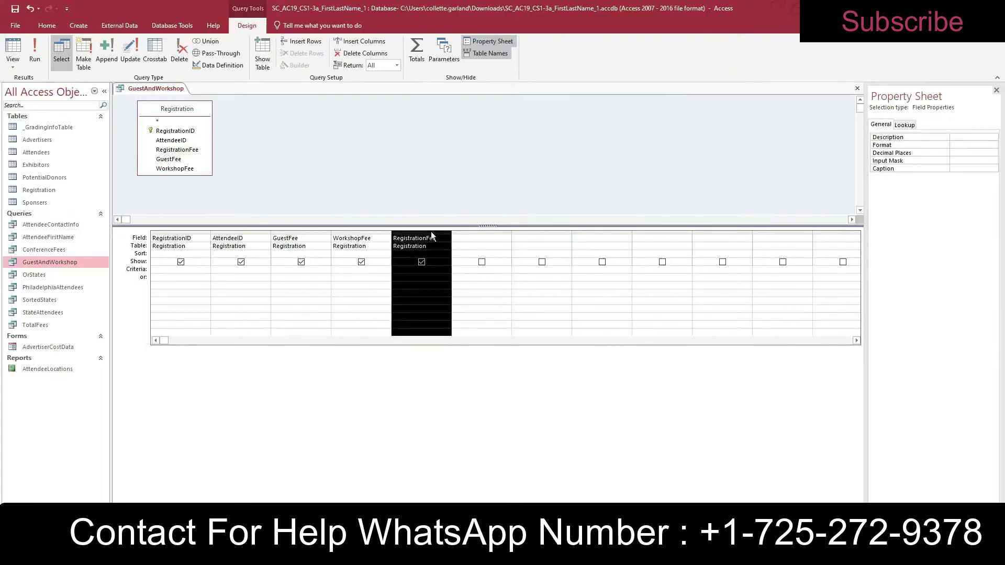
drag(431, 231, 303, 230)
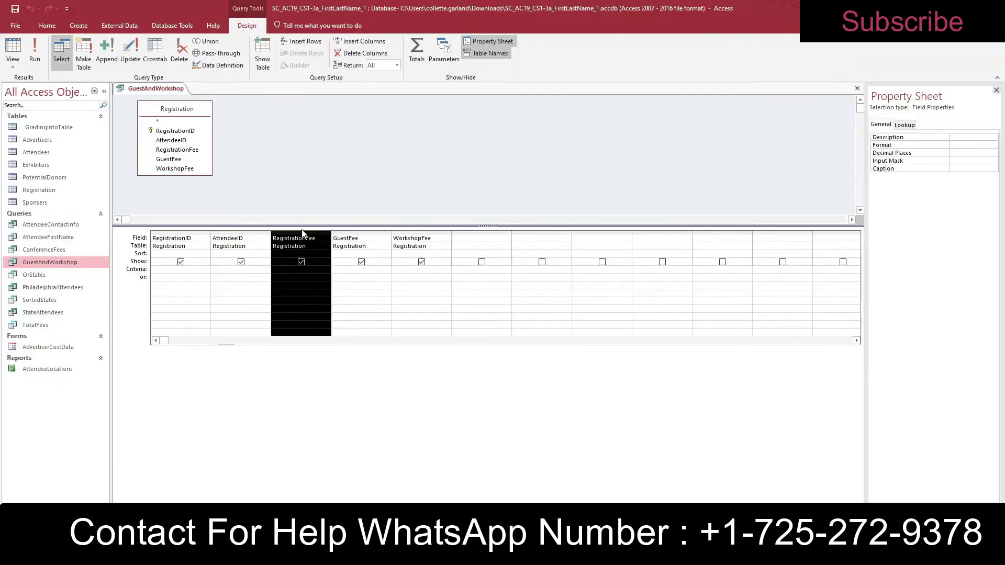
click(317, 282)
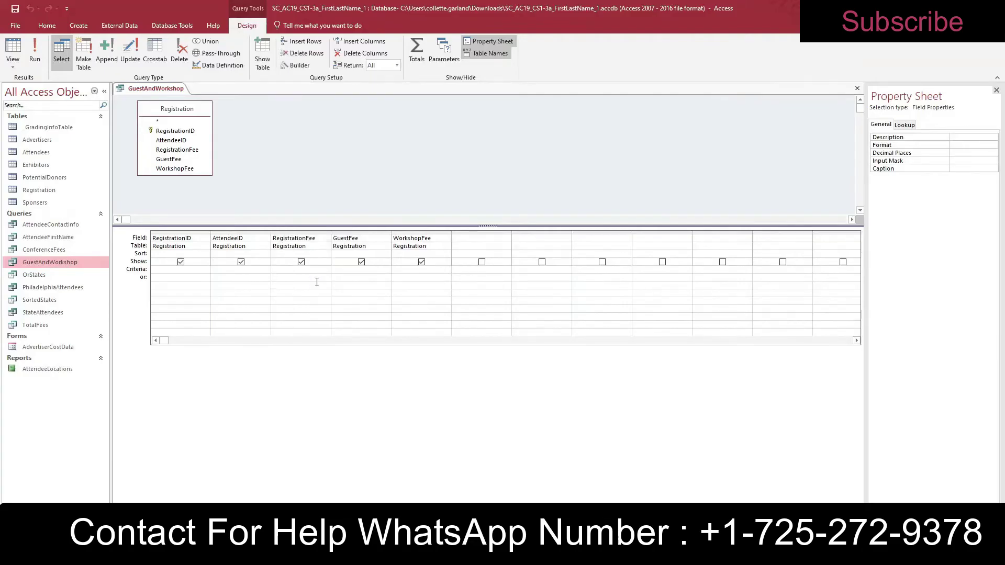
Step: Set the criteria of both GuestFee and WorkshopFee to =0 and display the query results as a datasheet
click(347, 267)
text(=0)
text(=0)
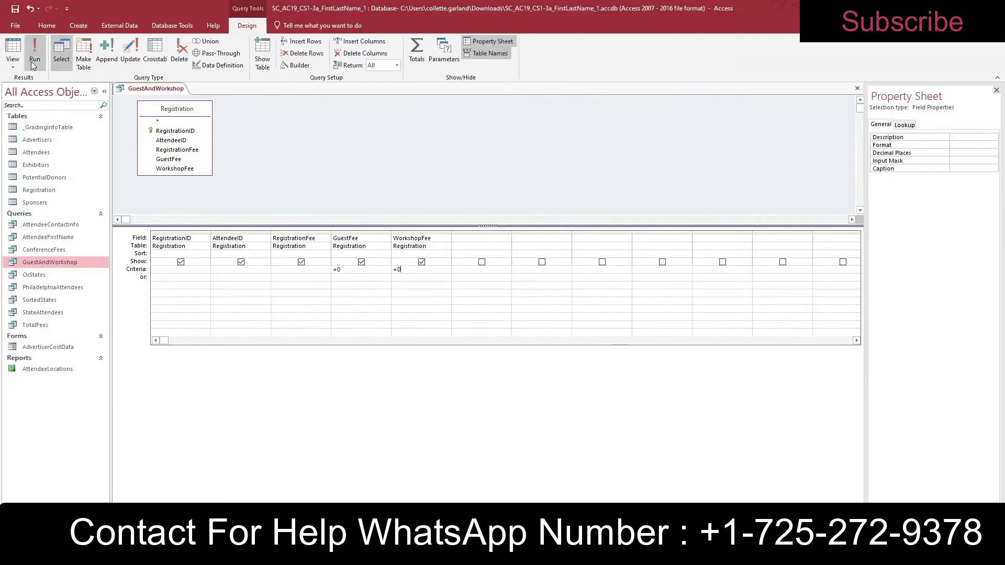
click(15, 50)
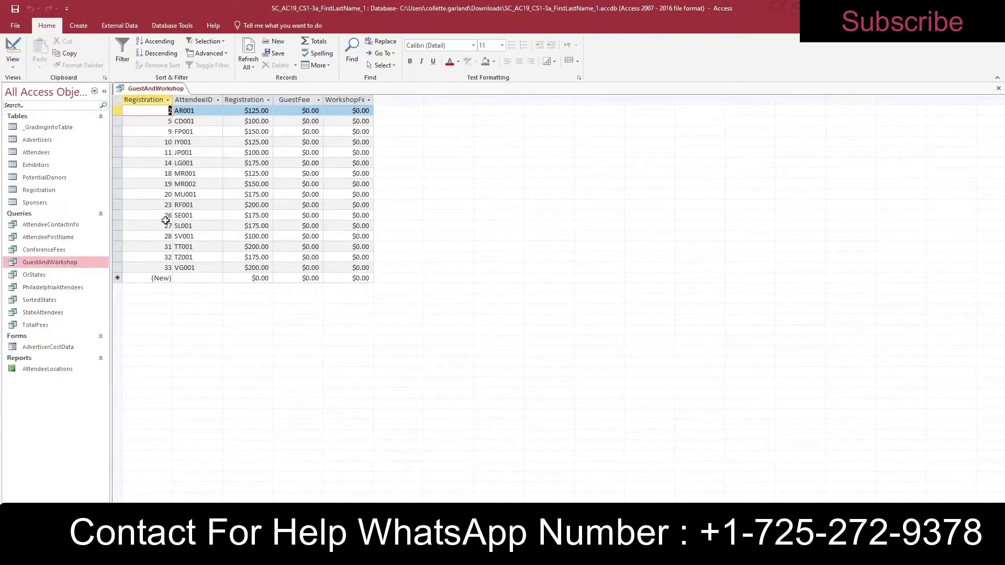
Step: Save the changes to the GuestAndWorkshop query and close it
right_click(159, 90)
click(177, 95)
right_click(177, 94)
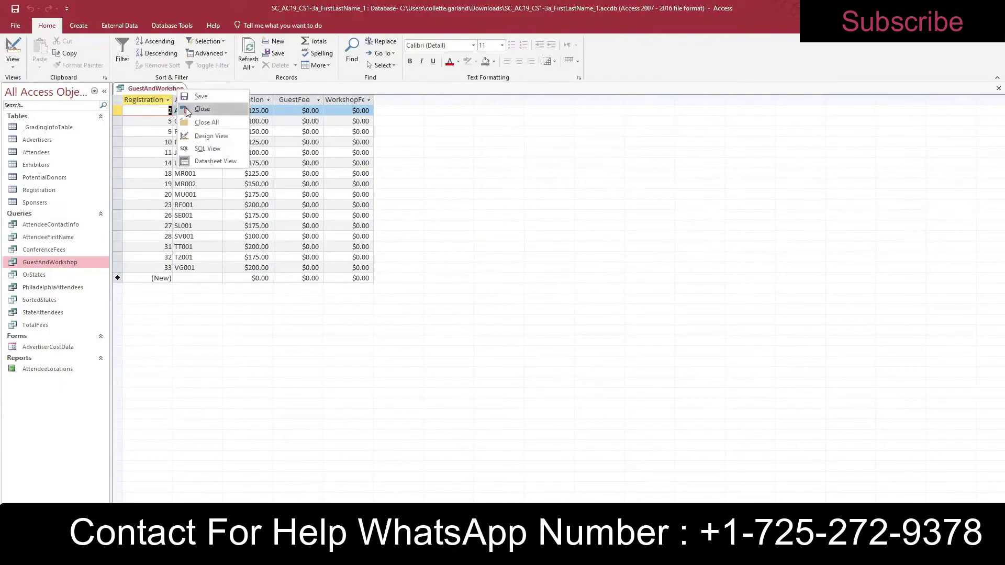
click(188, 111)
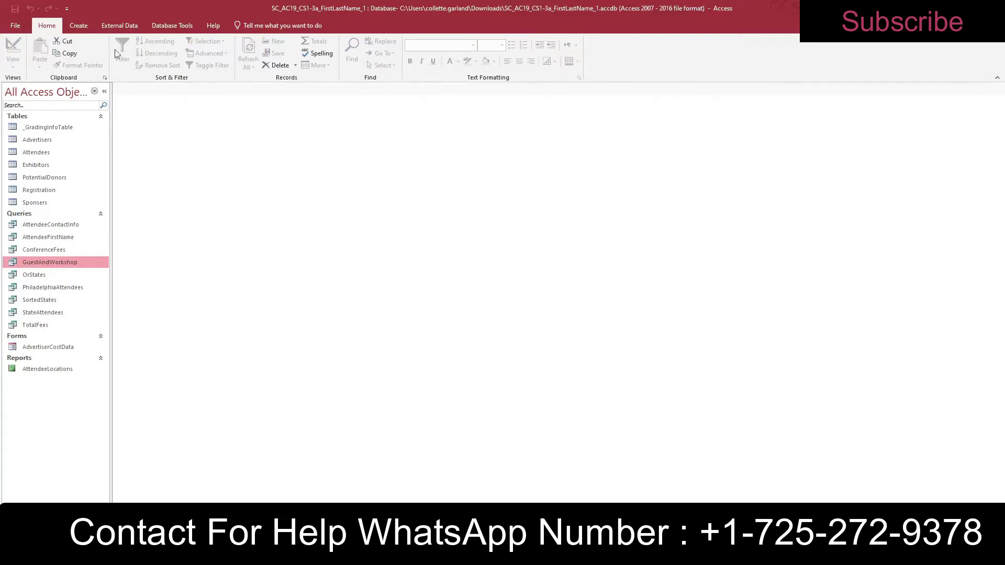
Step: Start a new query in design view with the Attendees and Registration tables, and enlarge both field lists to show every field
click(79, 29)
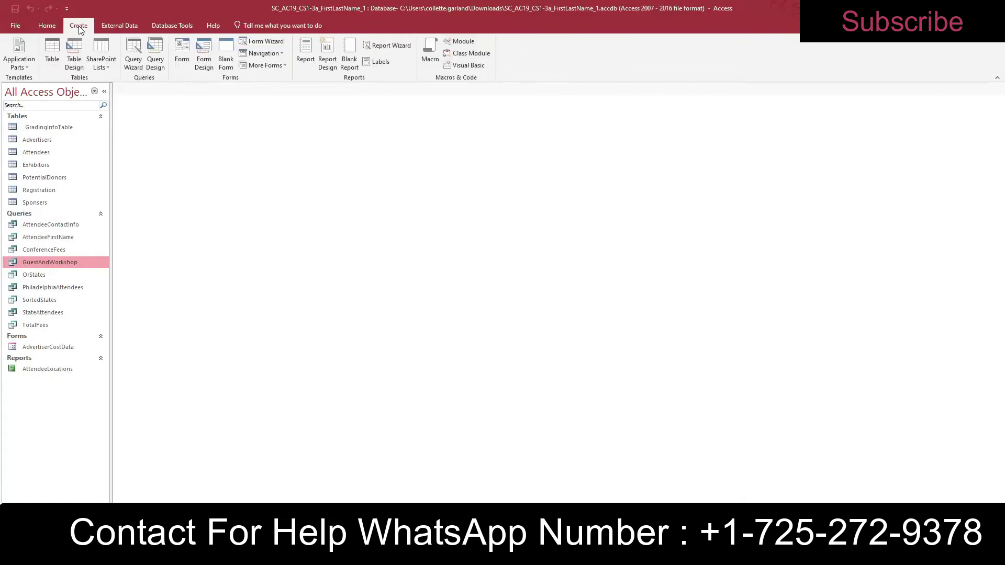
click(152, 61)
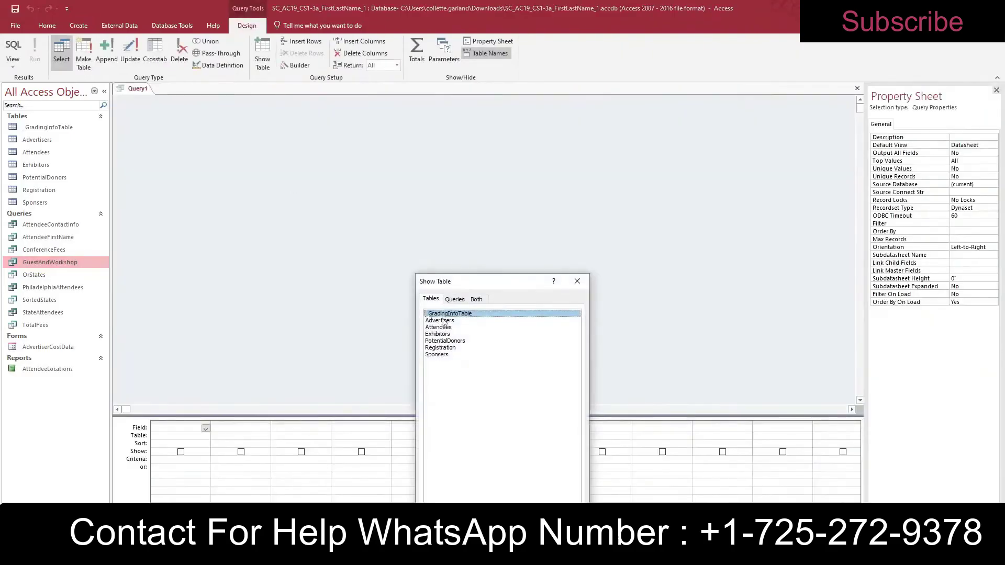
click(444, 327)
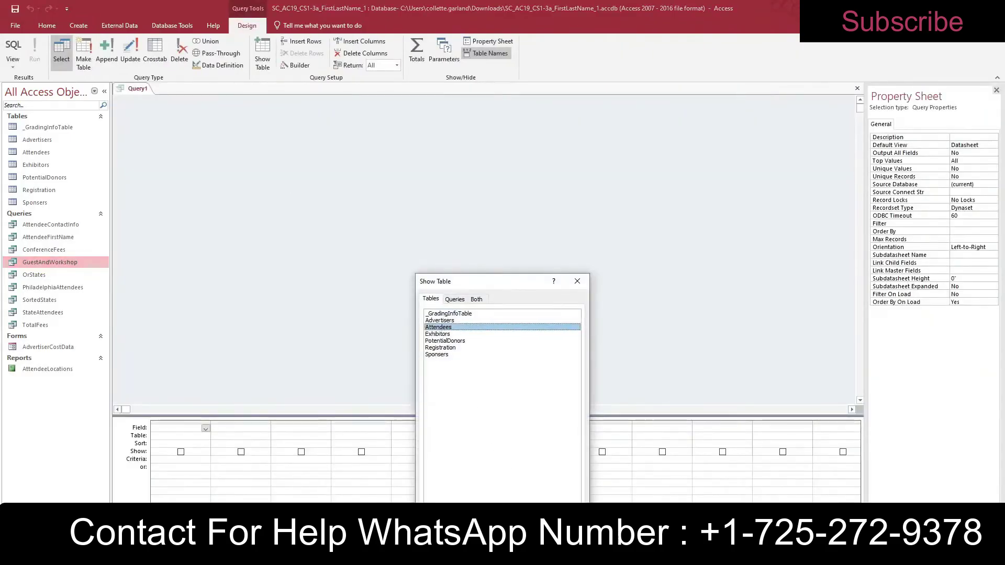
click(518, 510)
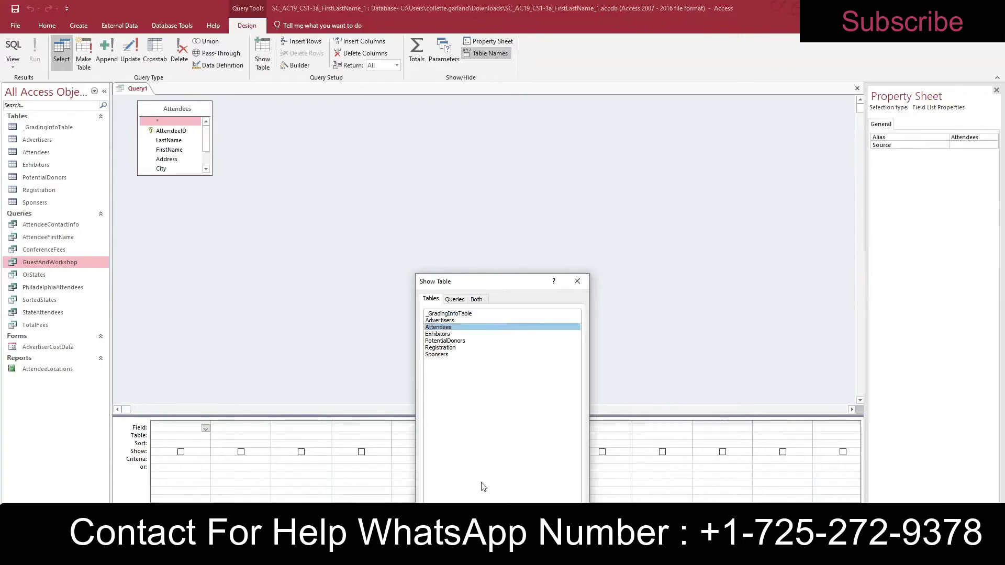
click(440, 347)
click(518, 510)
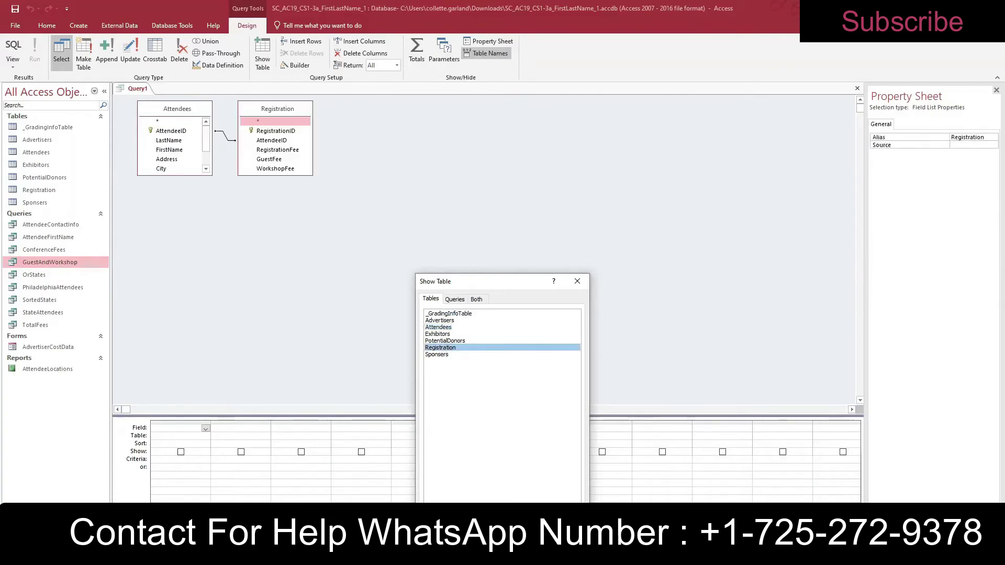
click(560, 510)
drag(180, 175, 181, 214)
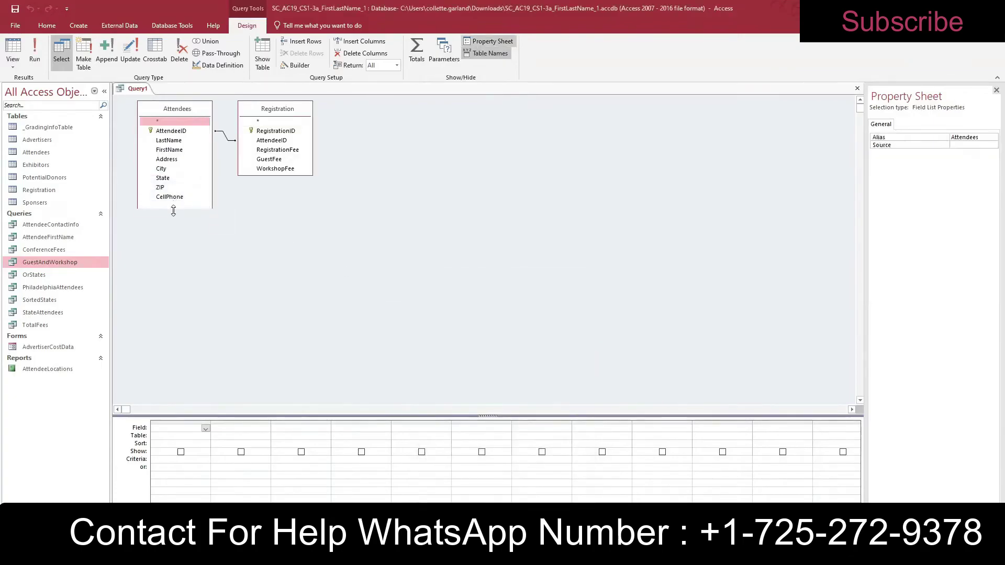
drag(260, 175, 260, 209)
click(338, 184)
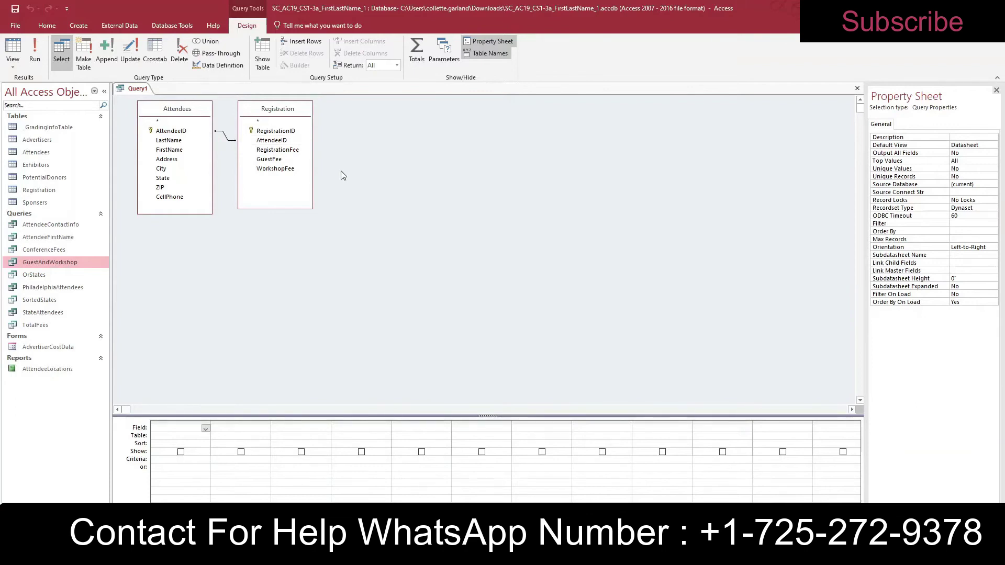
Step: Add FirstName and LastName from Attendees, and RegistrationID, RegistrationFee and WorkshopFee from Registration, to the query design in that order
double_click(169, 140)
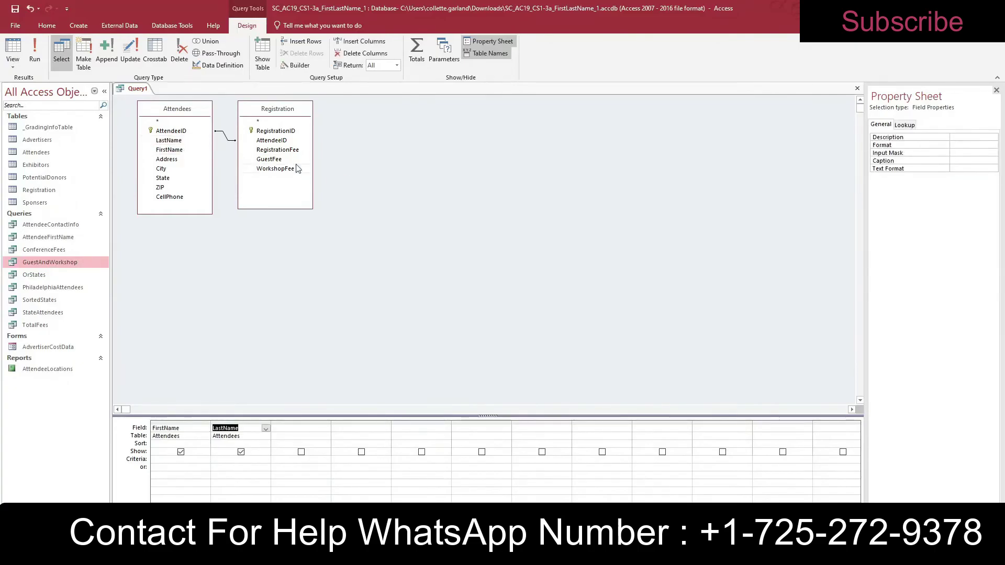
double_click(285, 131)
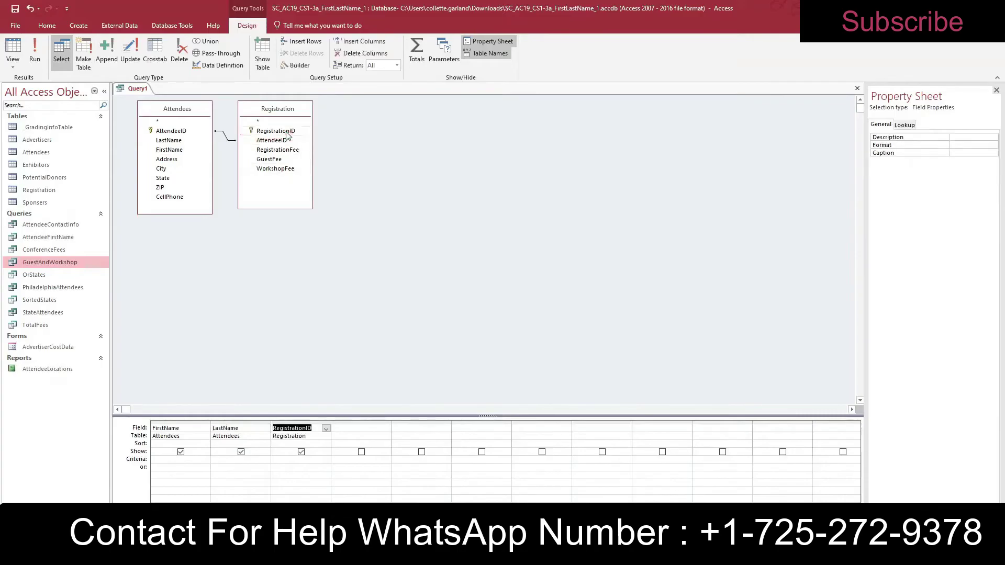
double_click(284, 152)
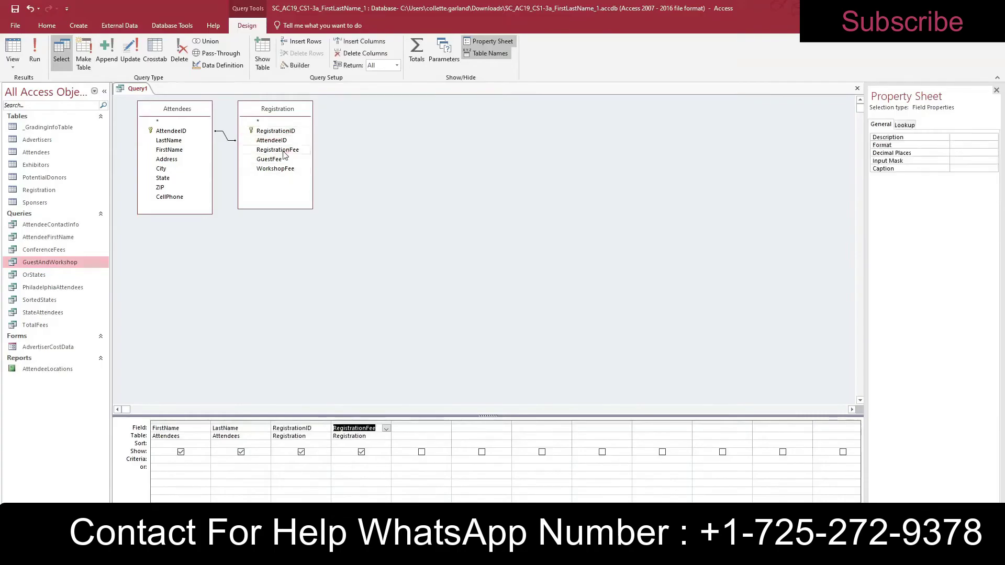
double_click(284, 169)
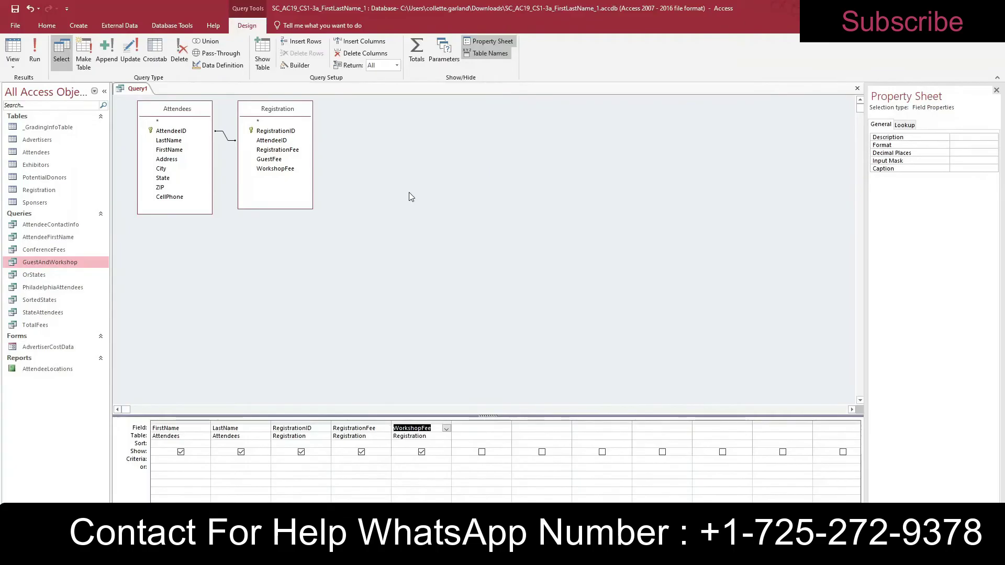
Step: Save the query as AttendeeRegistration and close it
right_click(133, 88)
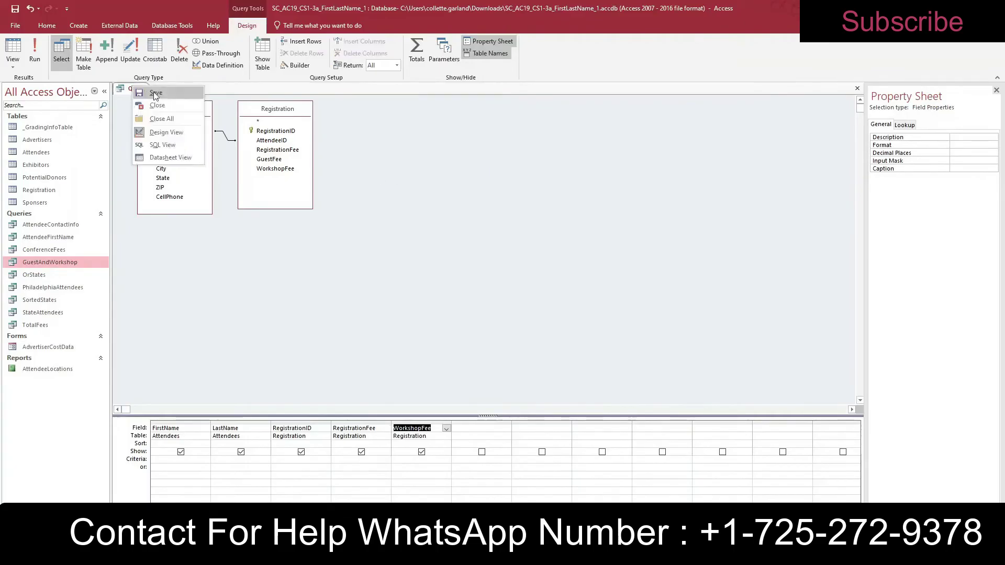
click(155, 94)
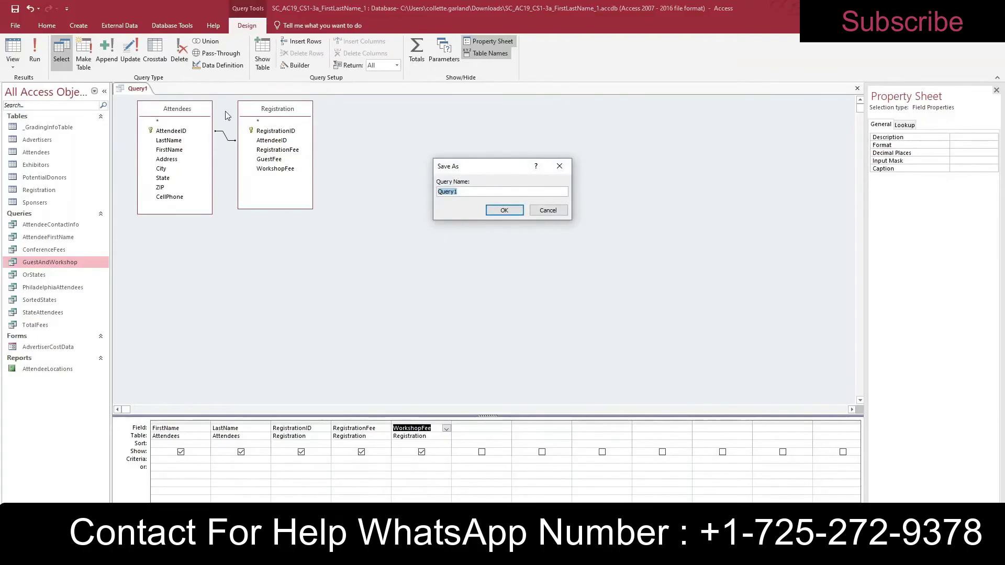
text(AttendeeRegistration)
key(Return)
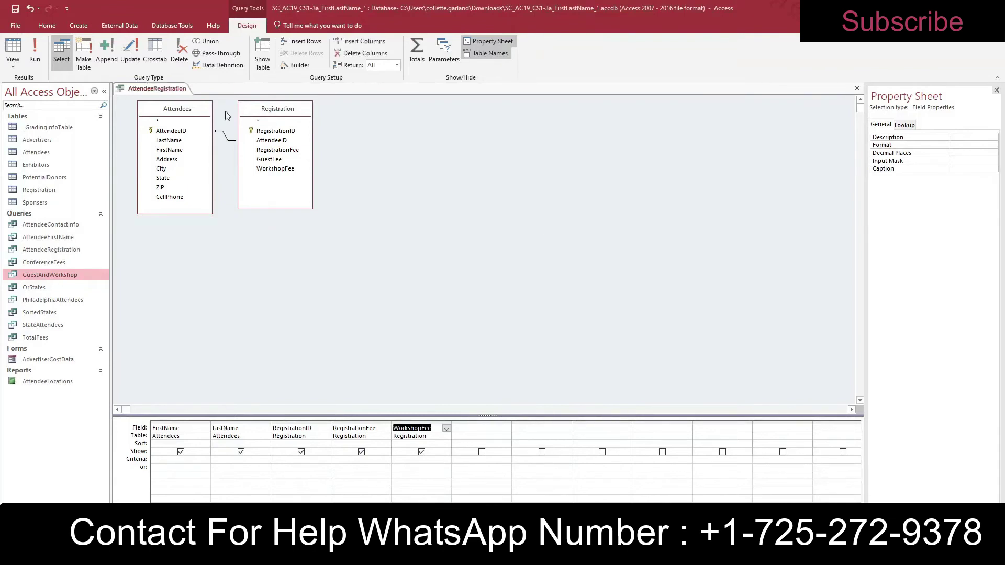
right_click(173, 93)
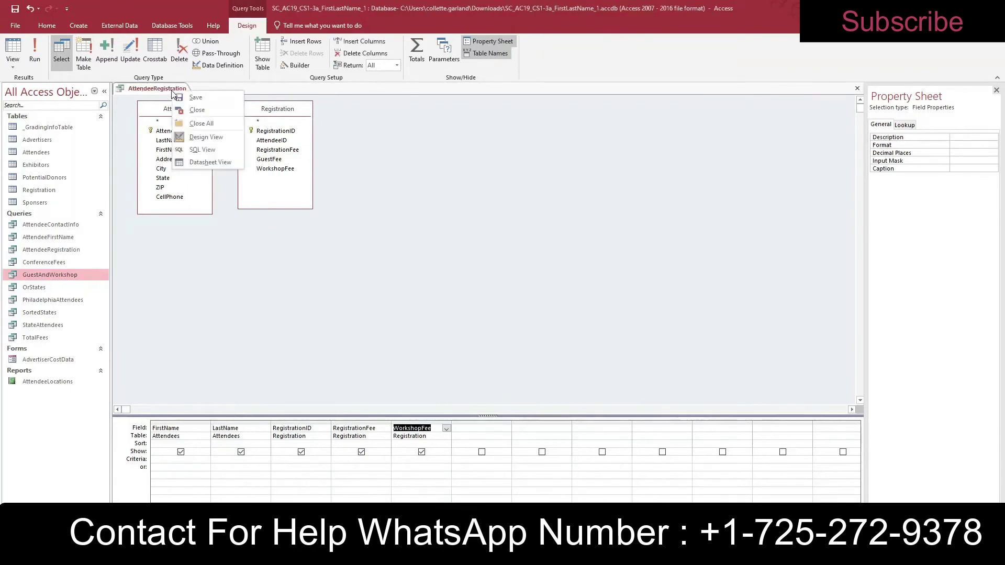
click(191, 109)
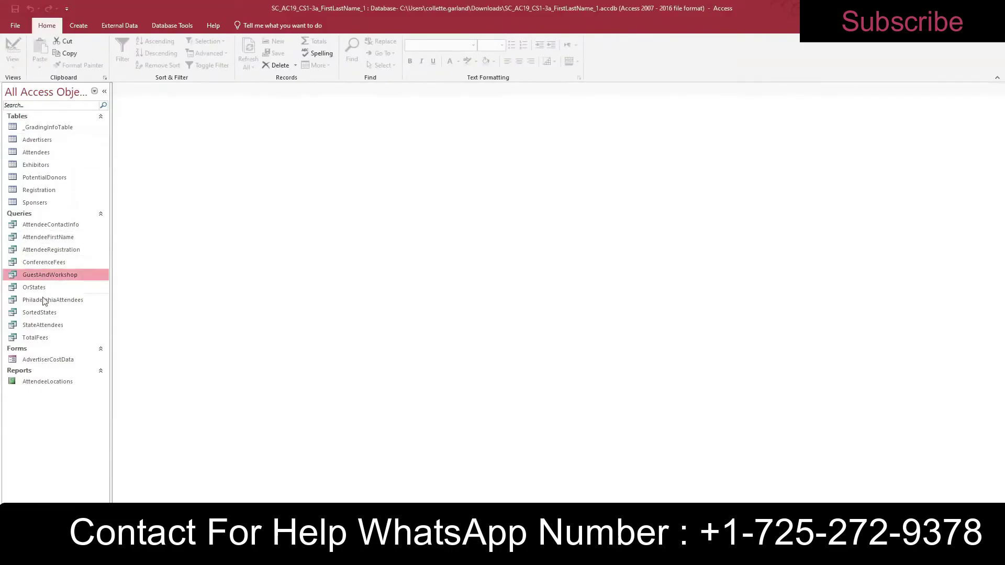
Step: Open the OrStates query in design view and move the State field to the first column, before FirstName
right_click(51, 279)
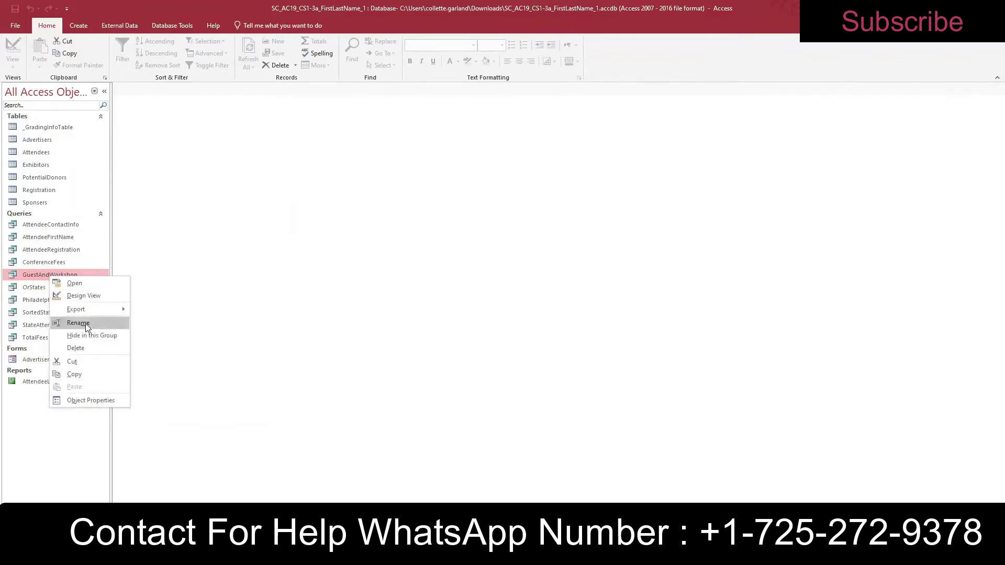
click(130, 254)
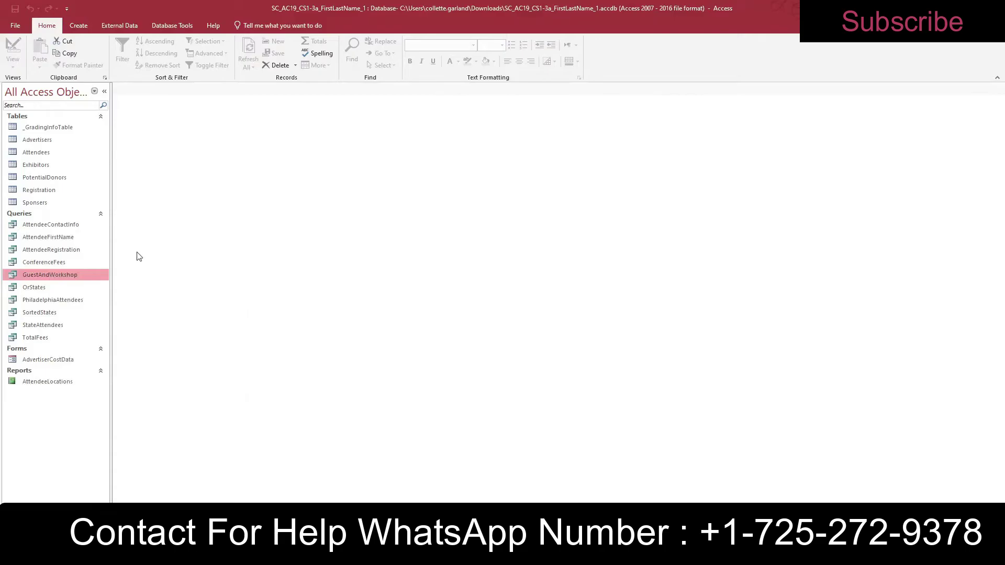
right_click(44, 287)
click(73, 309)
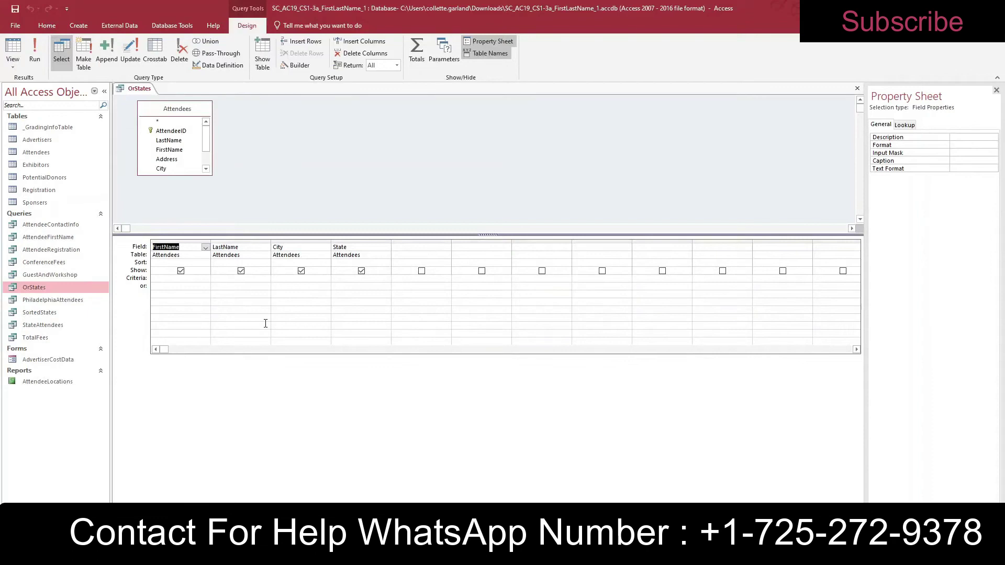
click(354, 242)
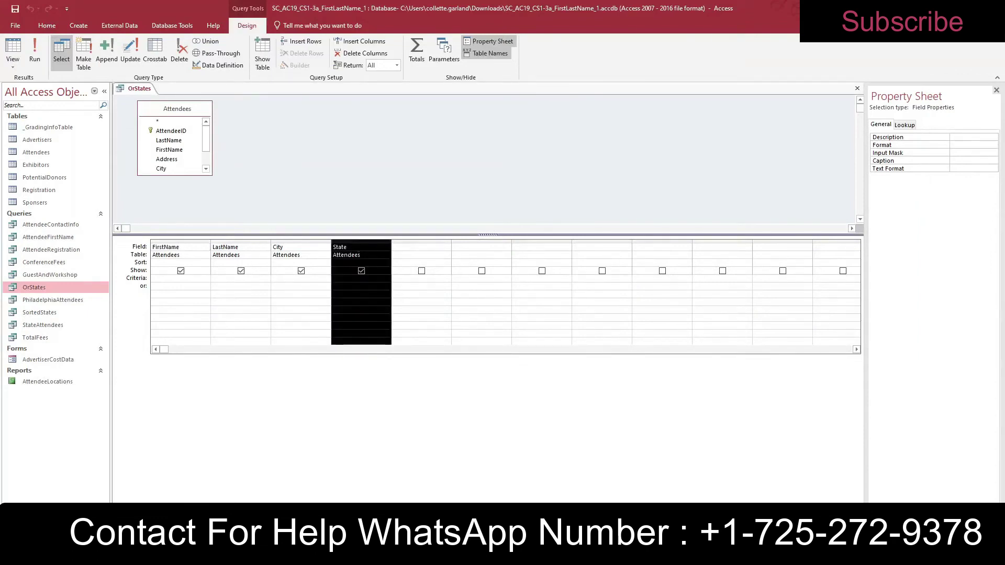
drag(364, 242, 157, 240)
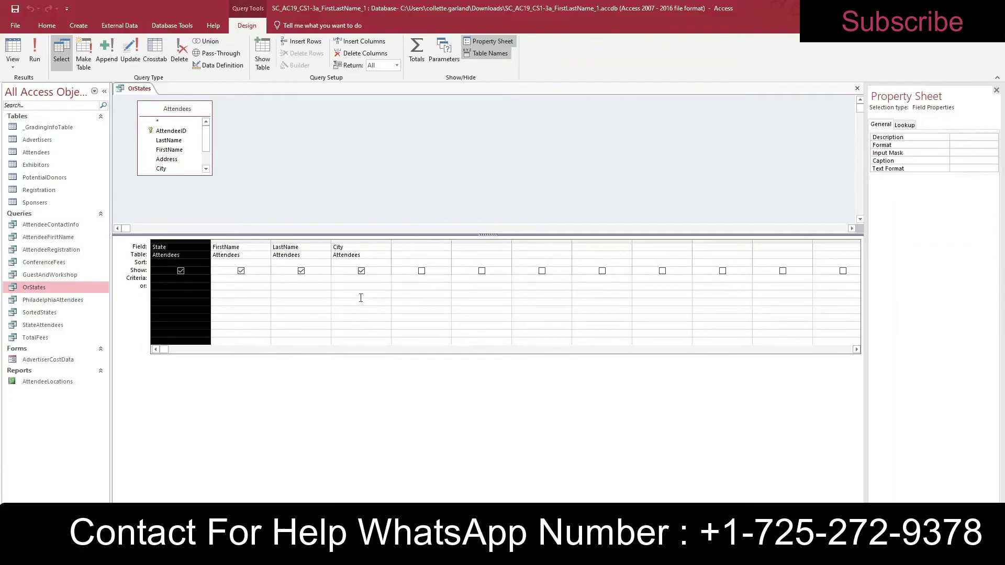
Step: Set the criteria of the State field to NY or NJ, with each state on its own criteria row
click(215, 279)
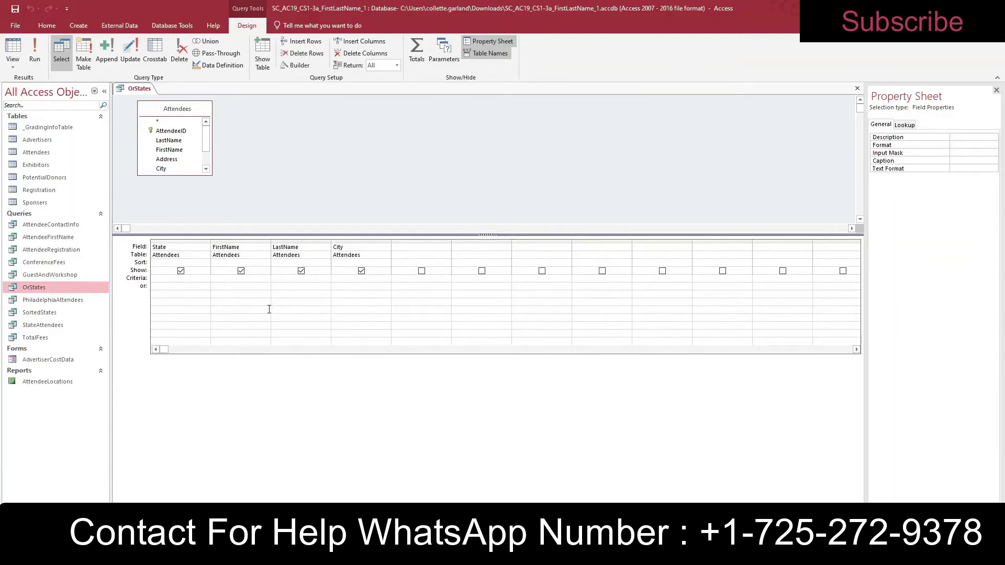
text(NY)
click(201, 290)
text(NJ)
click(232, 296)
Step: Sort OrStates in ascending order by State and by LastName, and display the query results as a datasheet
click(199, 262)
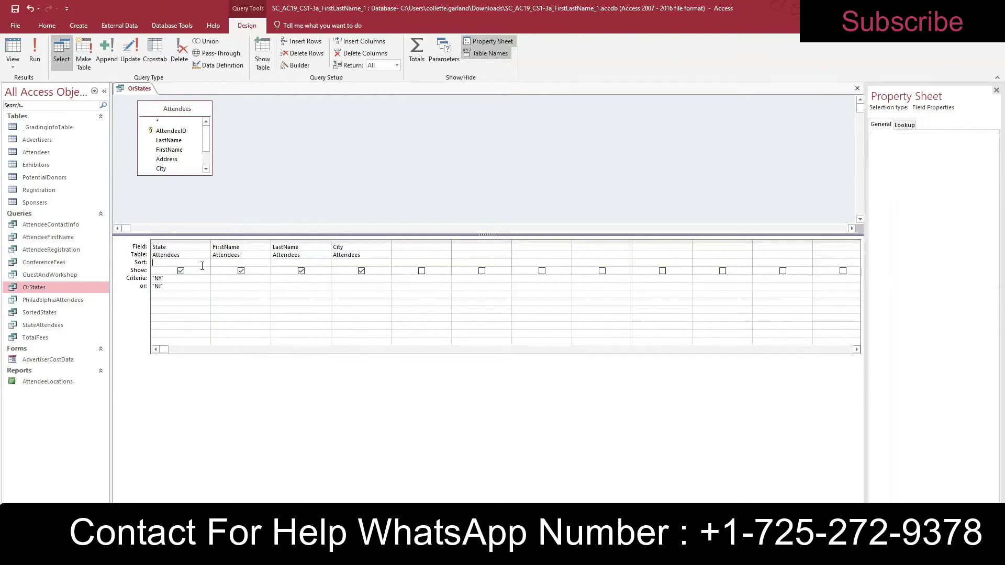
click(206, 262)
click(201, 270)
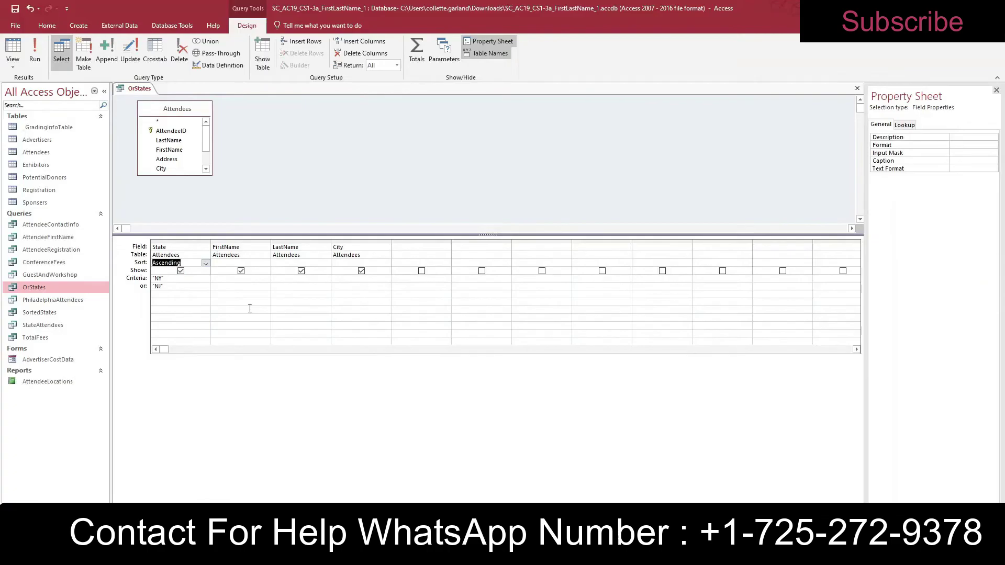
click(325, 263)
click(318, 271)
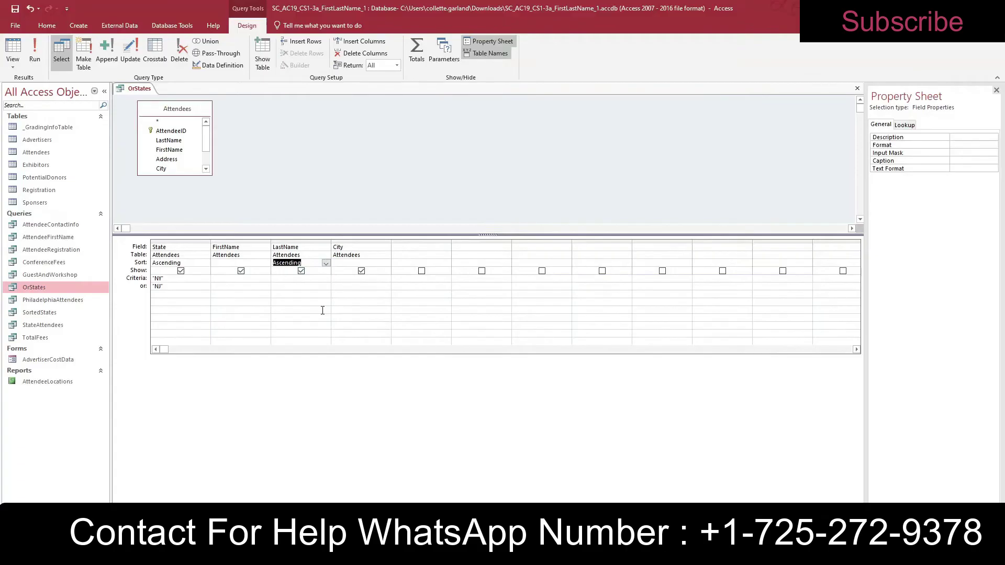
click(12, 52)
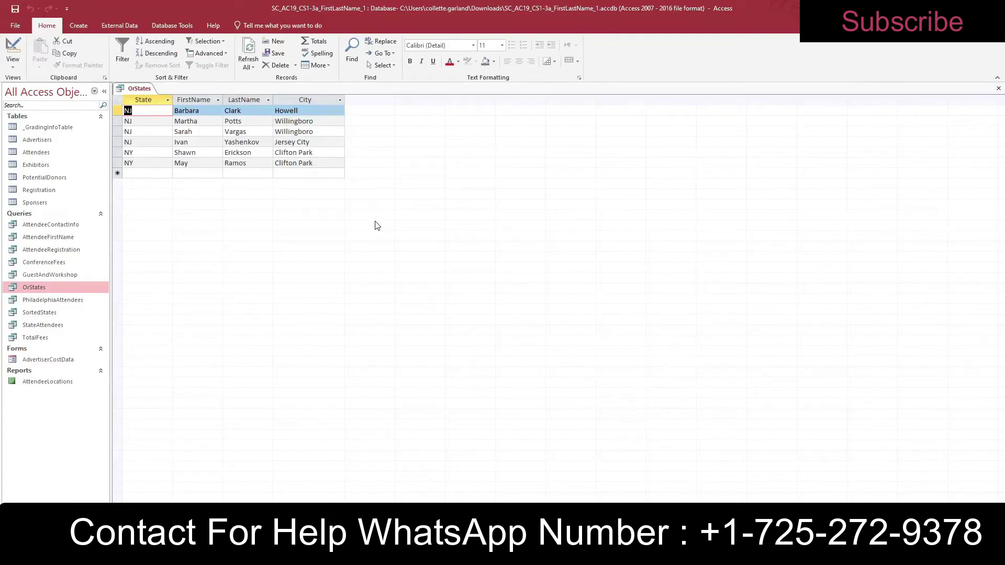
Step: Save the changes to the OrStates query and close it
right_click(142, 93)
click(144, 93)
right_click(144, 94)
click(162, 111)
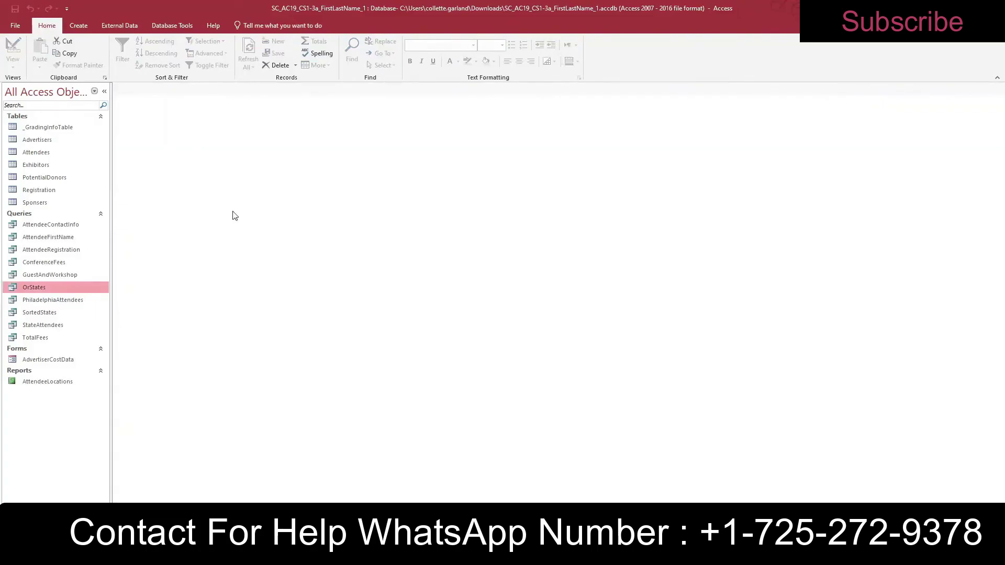
Step: Start a new crosstab query with the Crosstab Query Wizard, based on the Attendees table
click(78, 26)
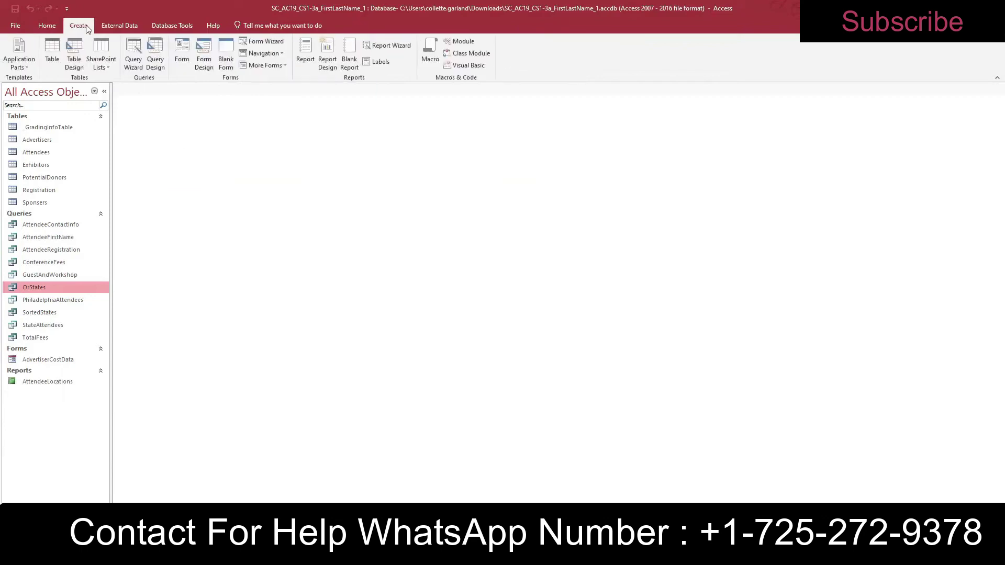
click(134, 66)
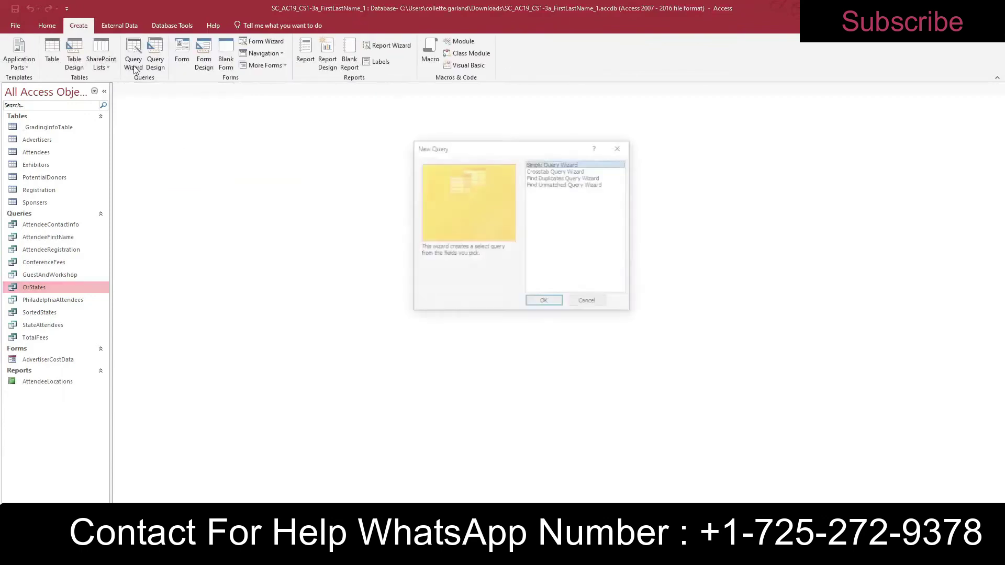
click(549, 171)
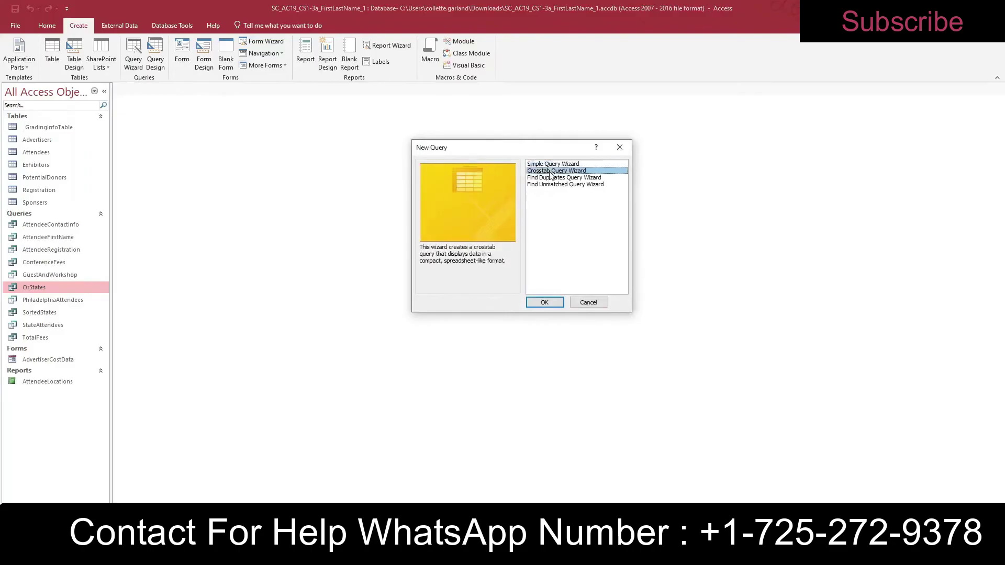
click(544, 302)
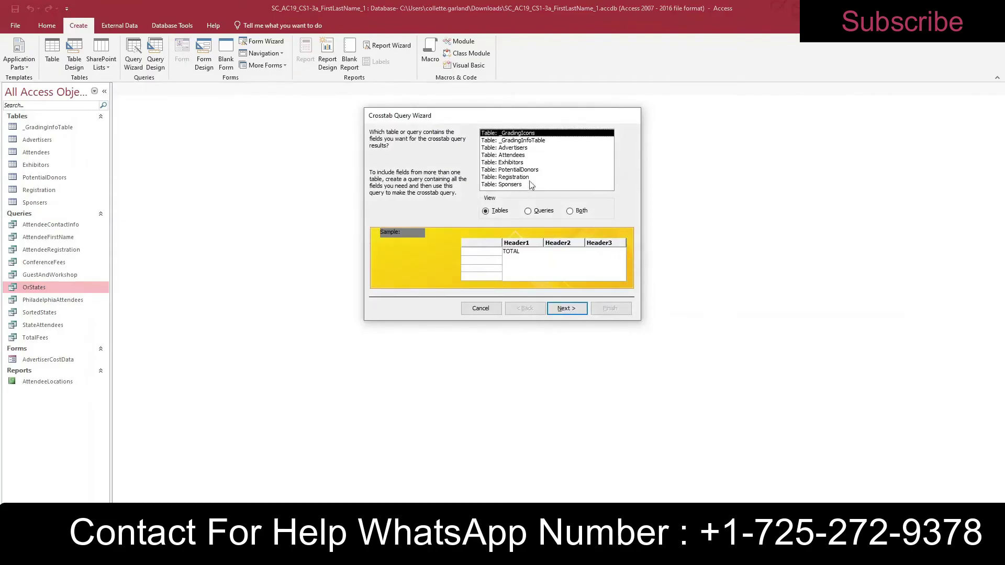
click(519, 156)
click(565, 308)
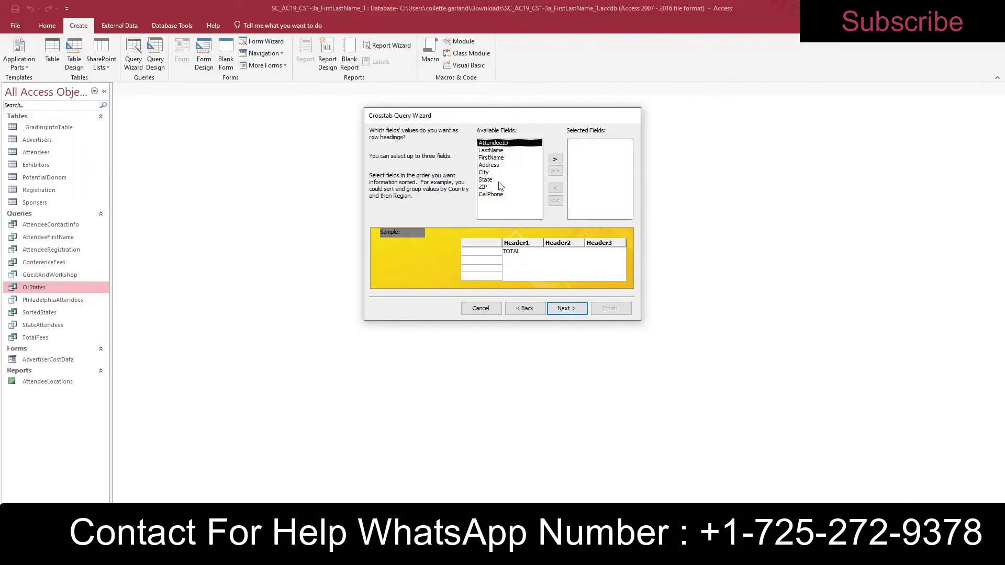
Step: Use State for the crosstab's row headings and City for its column headings, with a count of AttendeeID and row sums
click(499, 180)
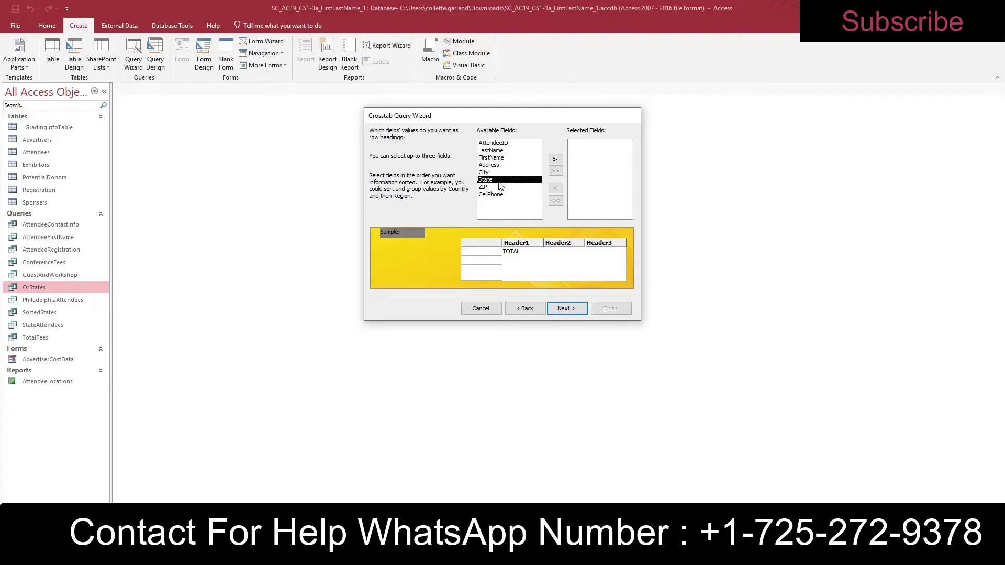
click(554, 159)
click(566, 308)
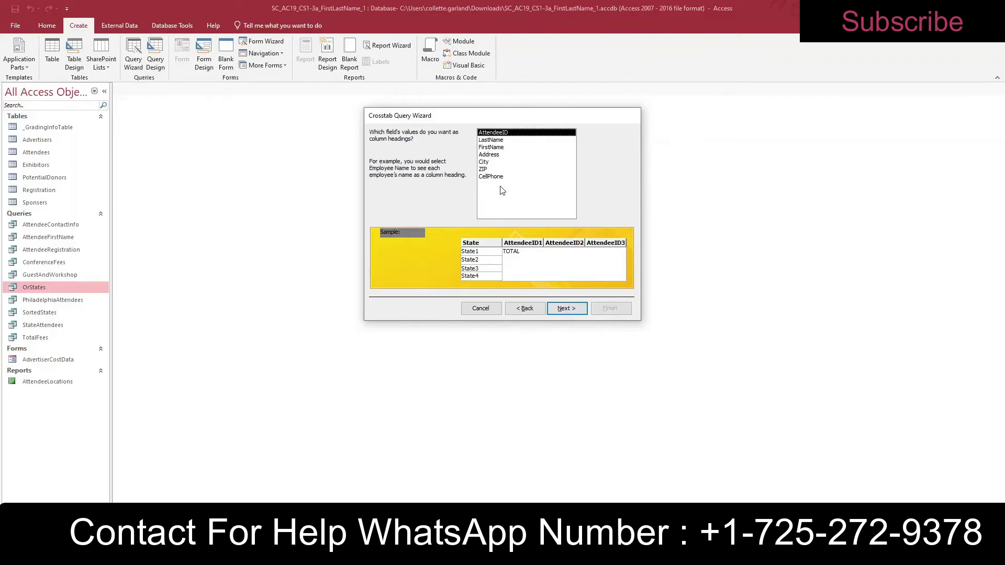
click(491, 163)
click(561, 308)
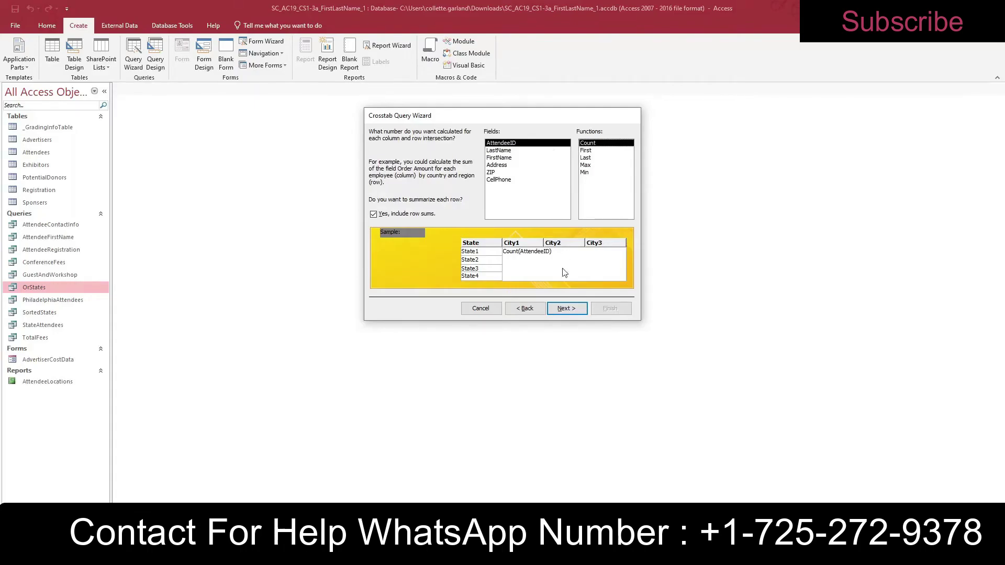
click(569, 308)
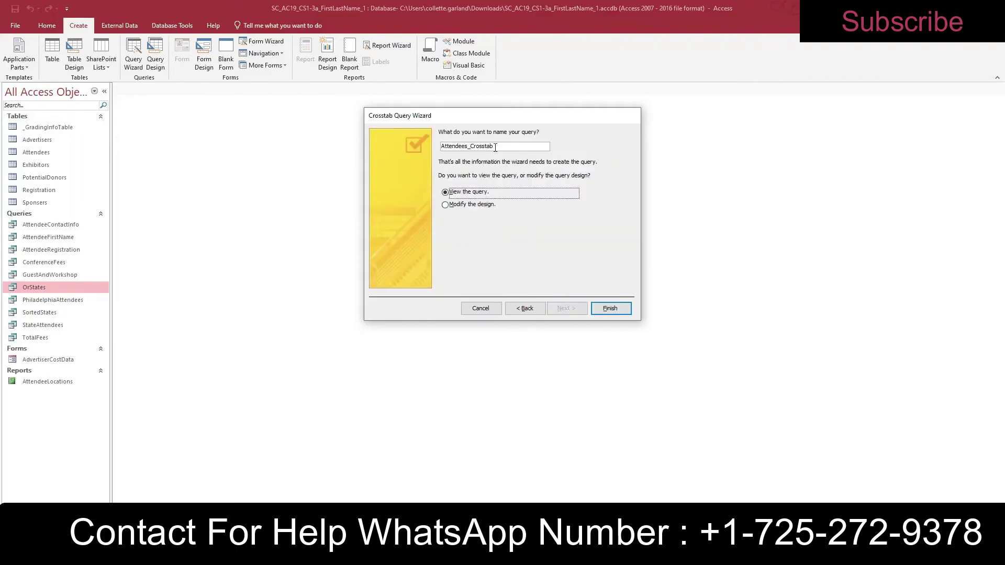
Step: Name the crosstab query State_CityCrosstab and finish the wizard to view the query
click(467, 147)
key(BackSpace)
key(BackSpace)
key(BackSpace)
key(BackSpace)
key(BackSpace)
key(BackSpace)
key(BackSpace)
key(BackSpace)
key(BackSpace)
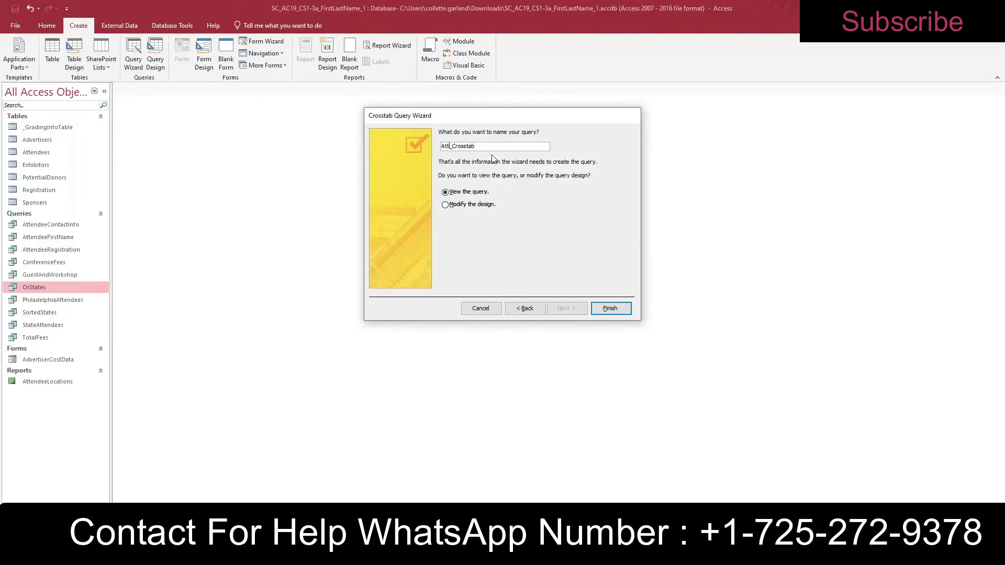
text(State_City)
click(610, 308)
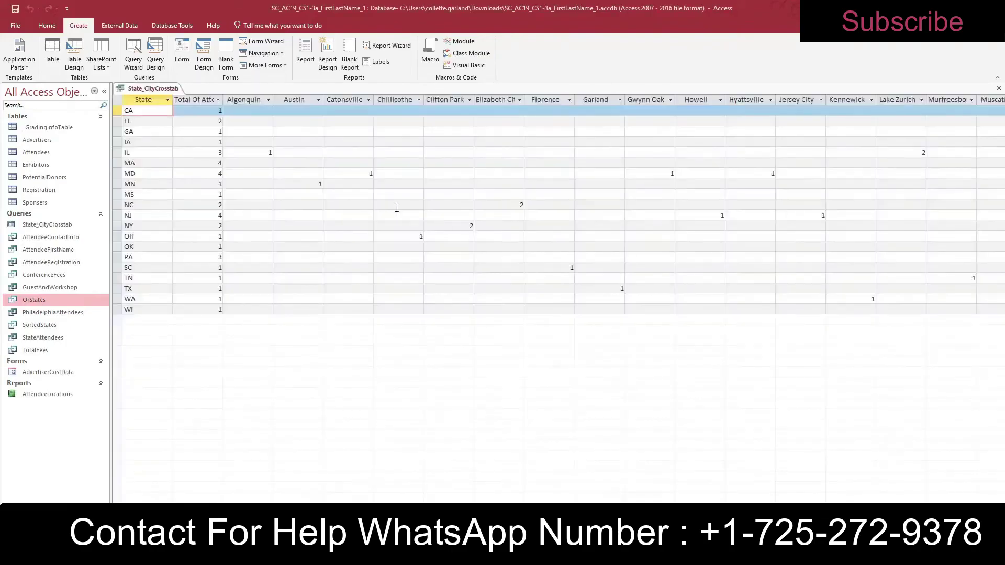
Step: Save the State_CityCrosstab query and close it
click(167, 100)
click(168, 92)
right_click(167, 92)
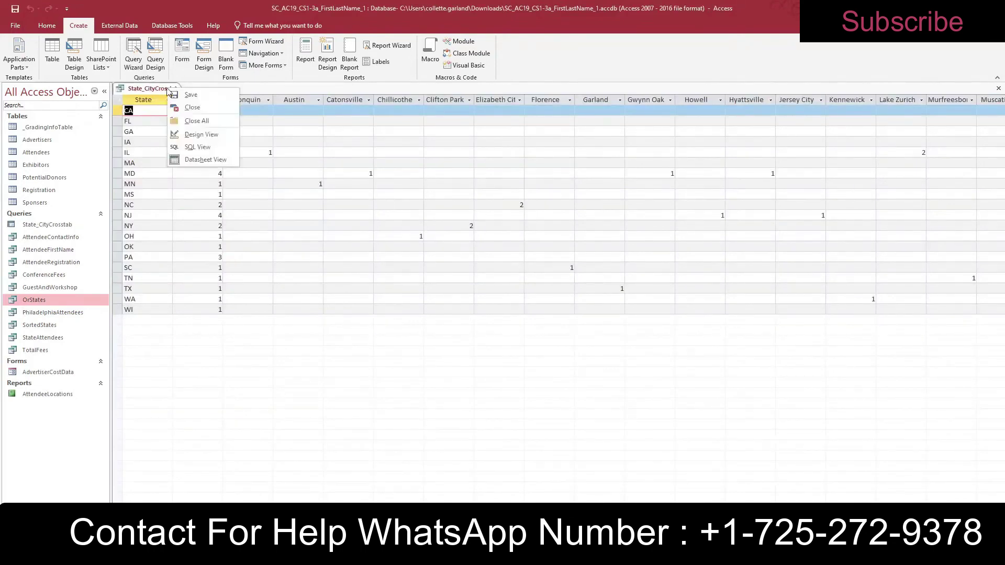